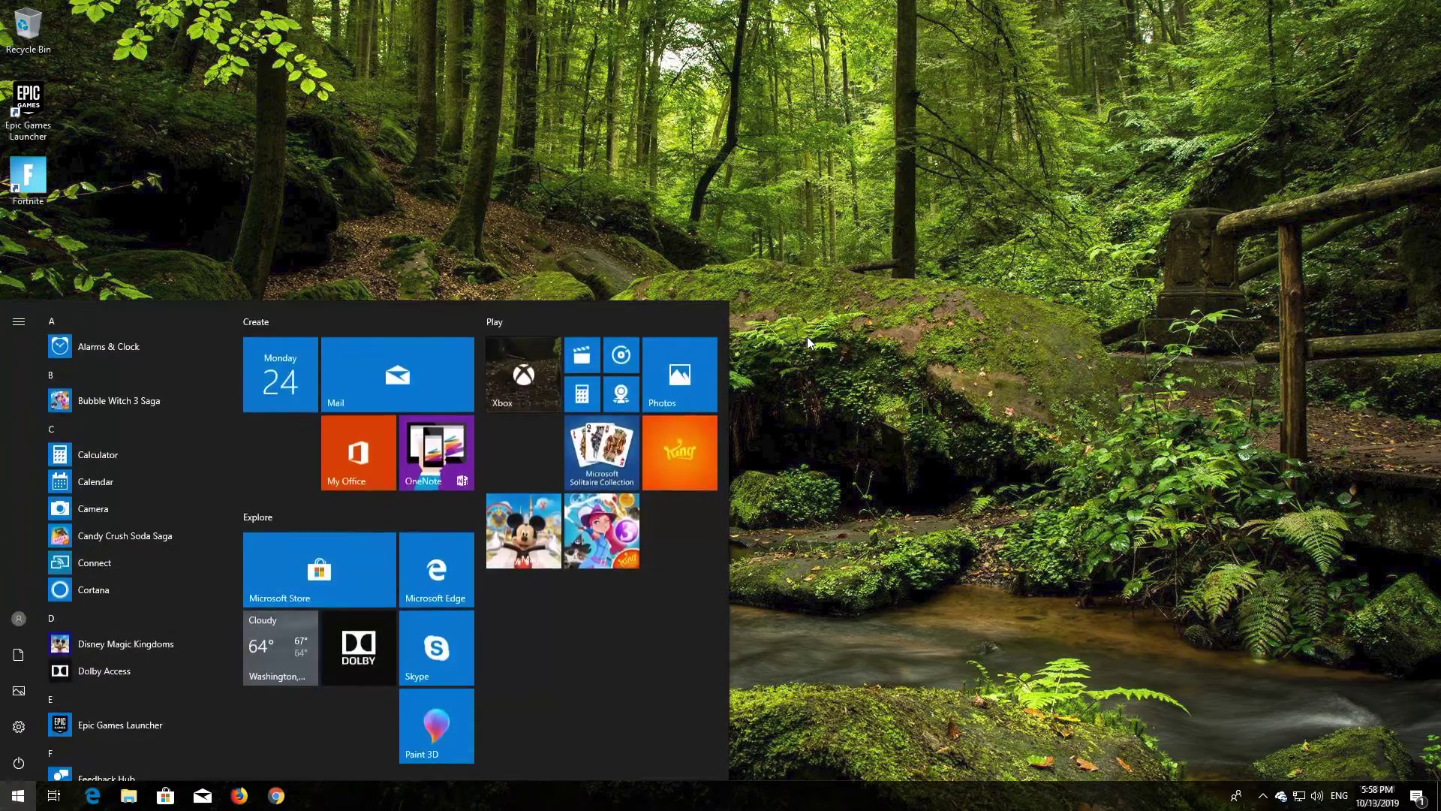
Step: Search the Start menu for 'control panel'
{"action": "type", "text": "control "}
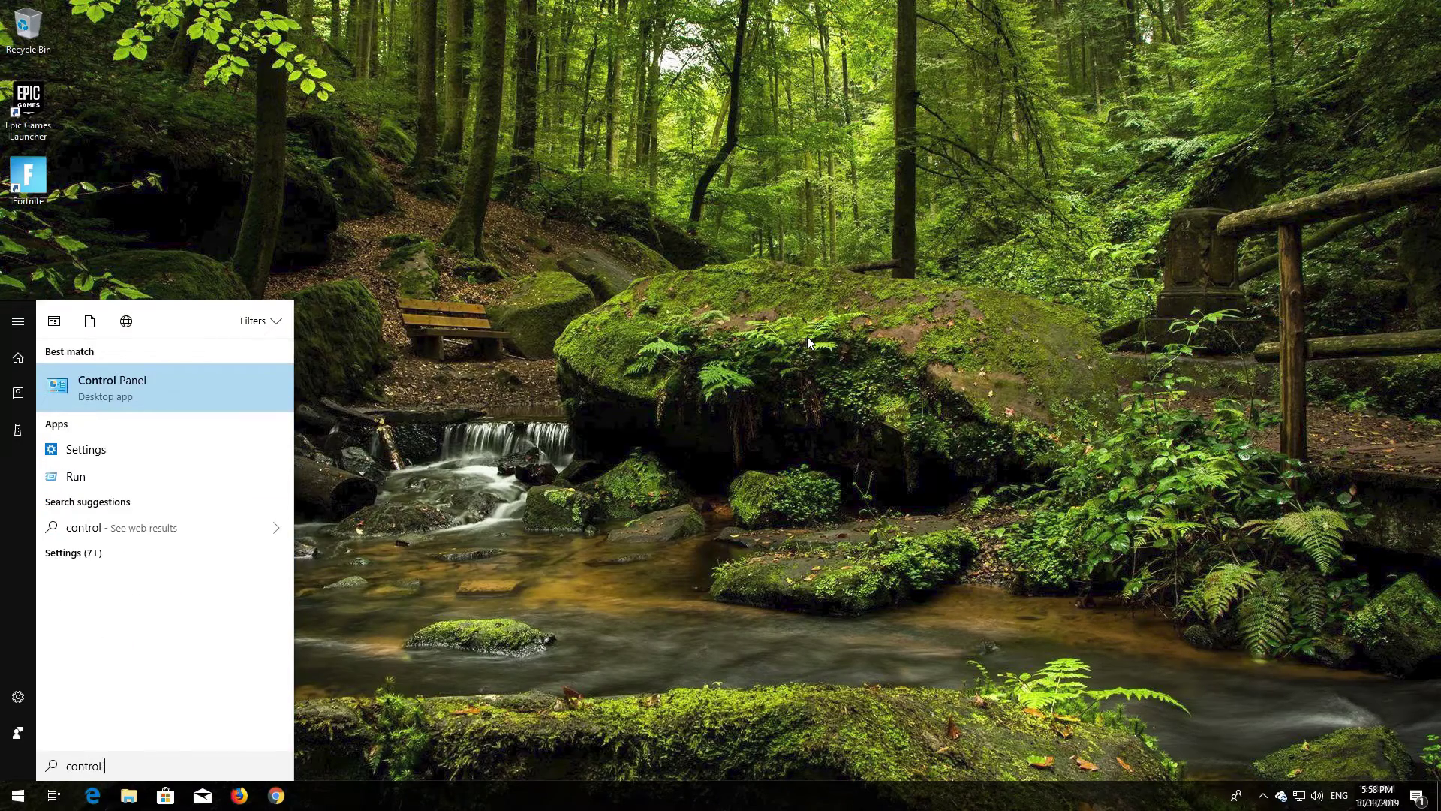
{"action": "type", "text": "panel"}
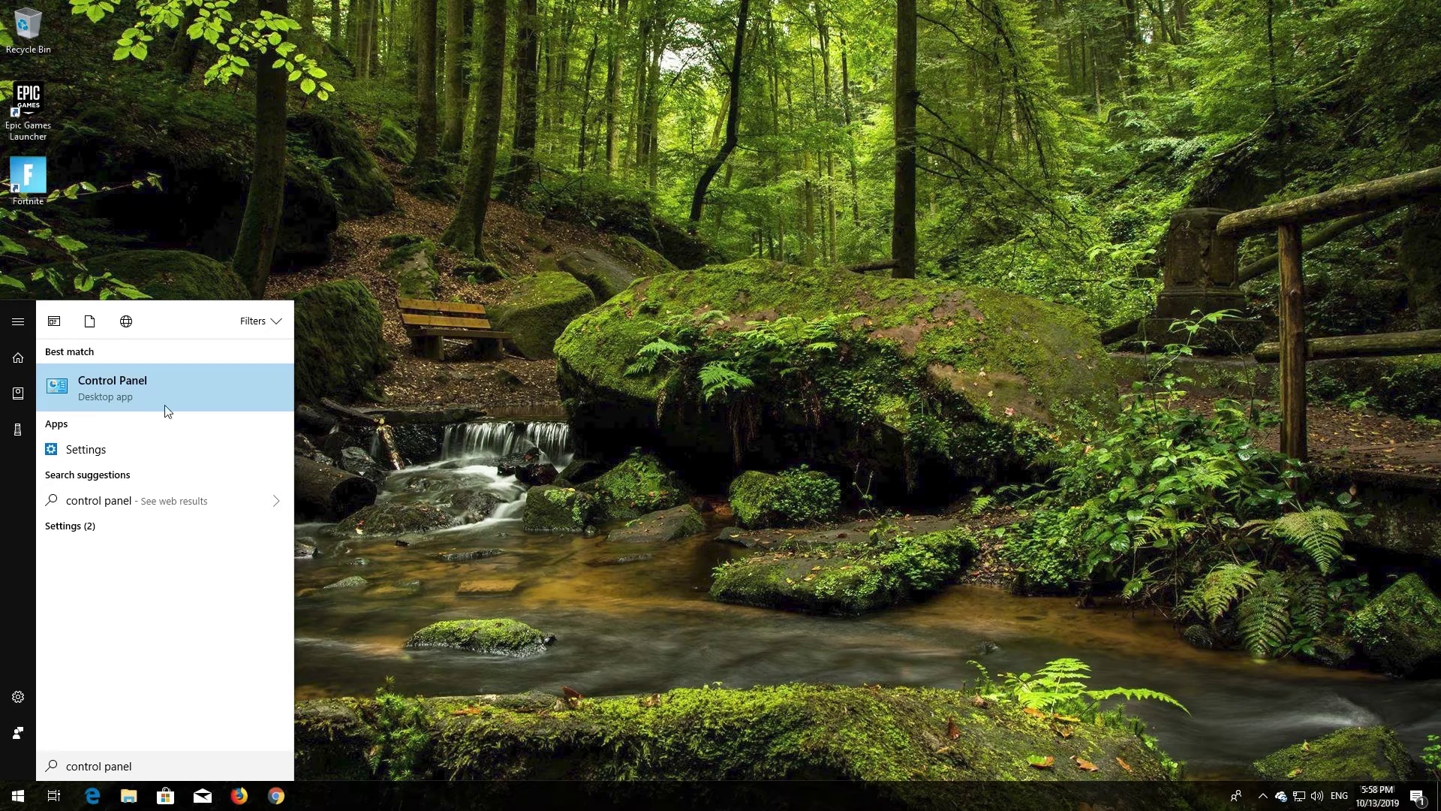
Step: Go from Control Panel through Network and Sharing Center to Change adapter settings
{"action": "left_click", "coordinate": [96, 409]}
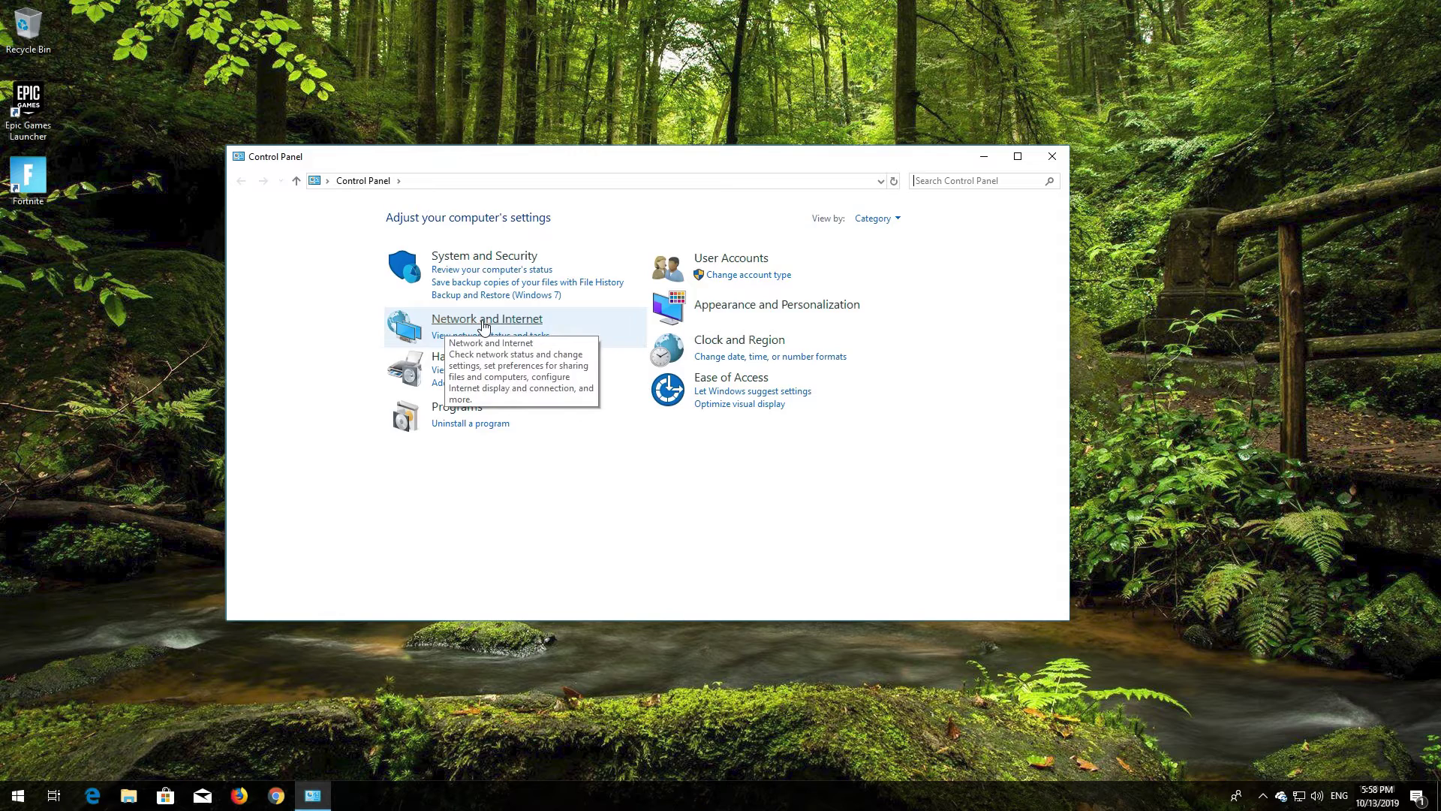
{"action": "left_click", "coordinate": [484, 324]}
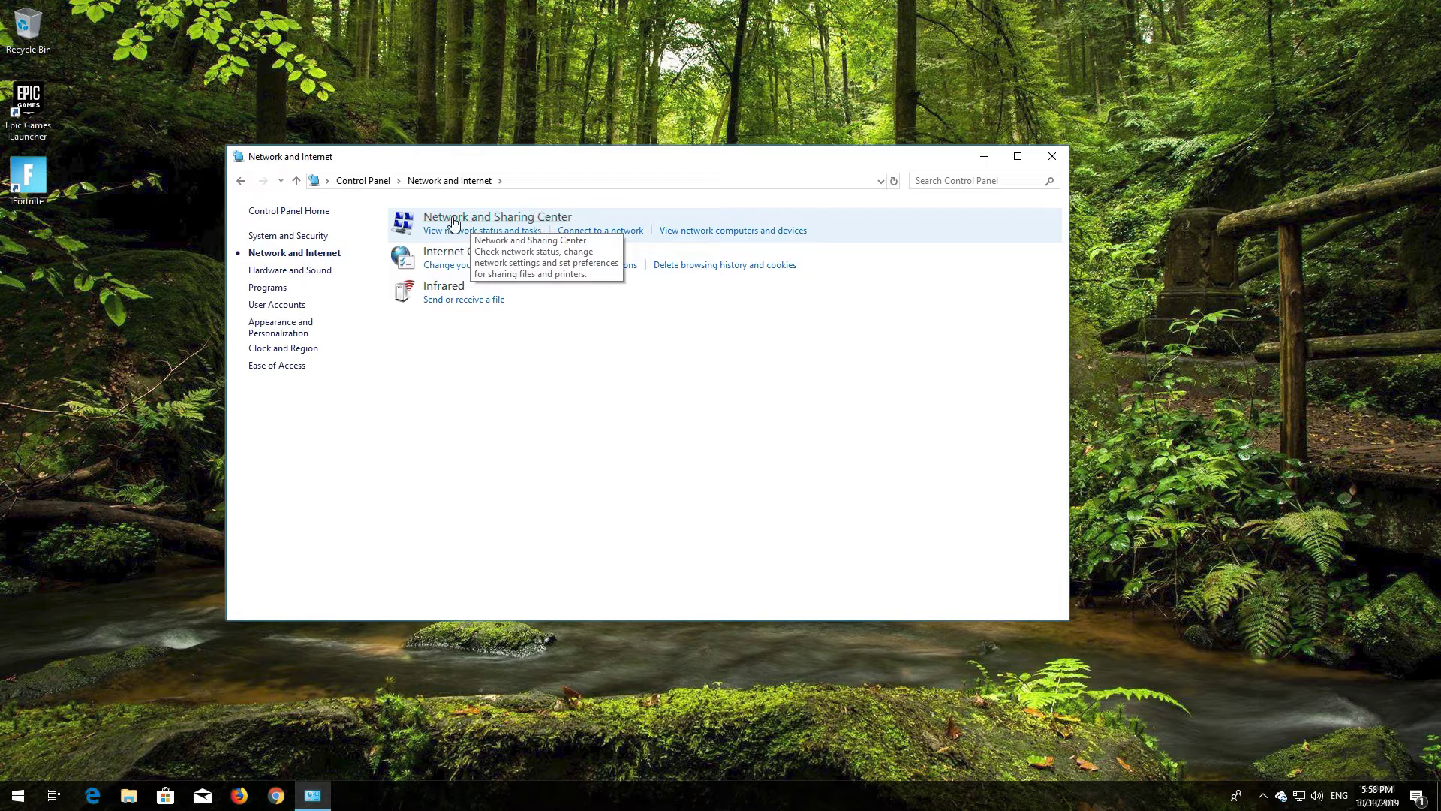
{"action": "left_click", "coordinate": [516, 220]}
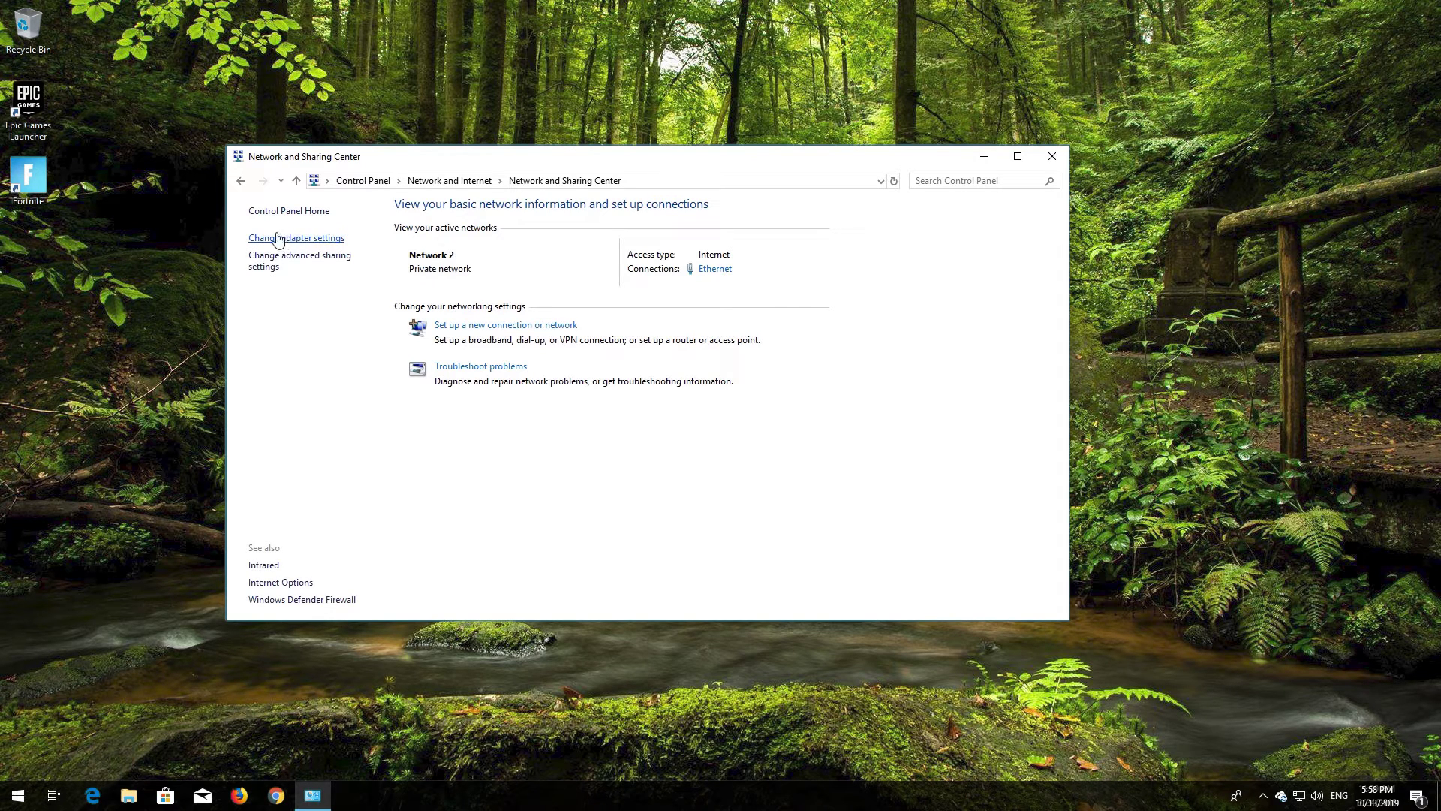
{"action": "left_click", "coordinate": [284, 238]}
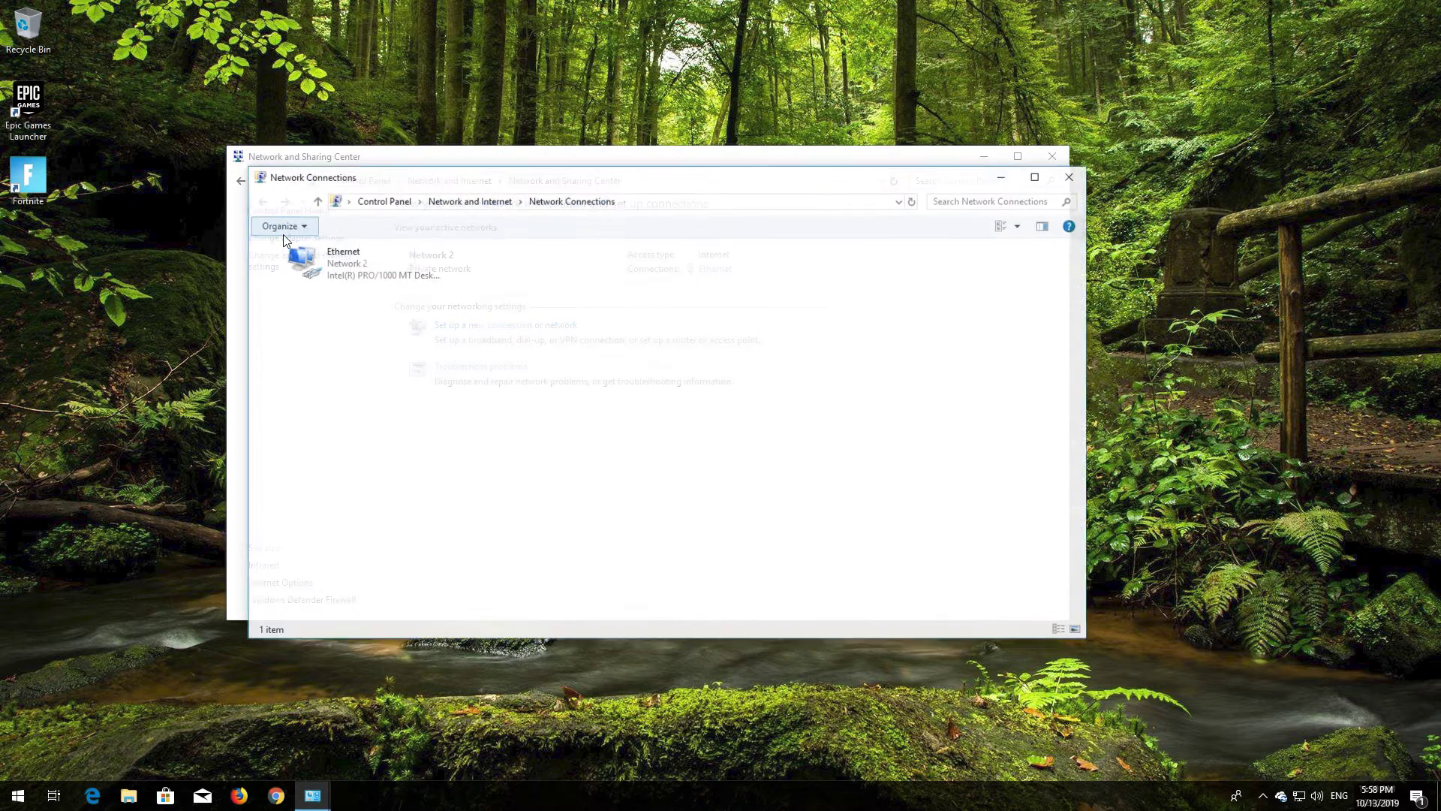
Step: Open the Ethernet adapter's Properties and select Internet Protocol Version 4 (TCP/IPv4)
{"action": "right_click", "coordinate": [355, 268]}
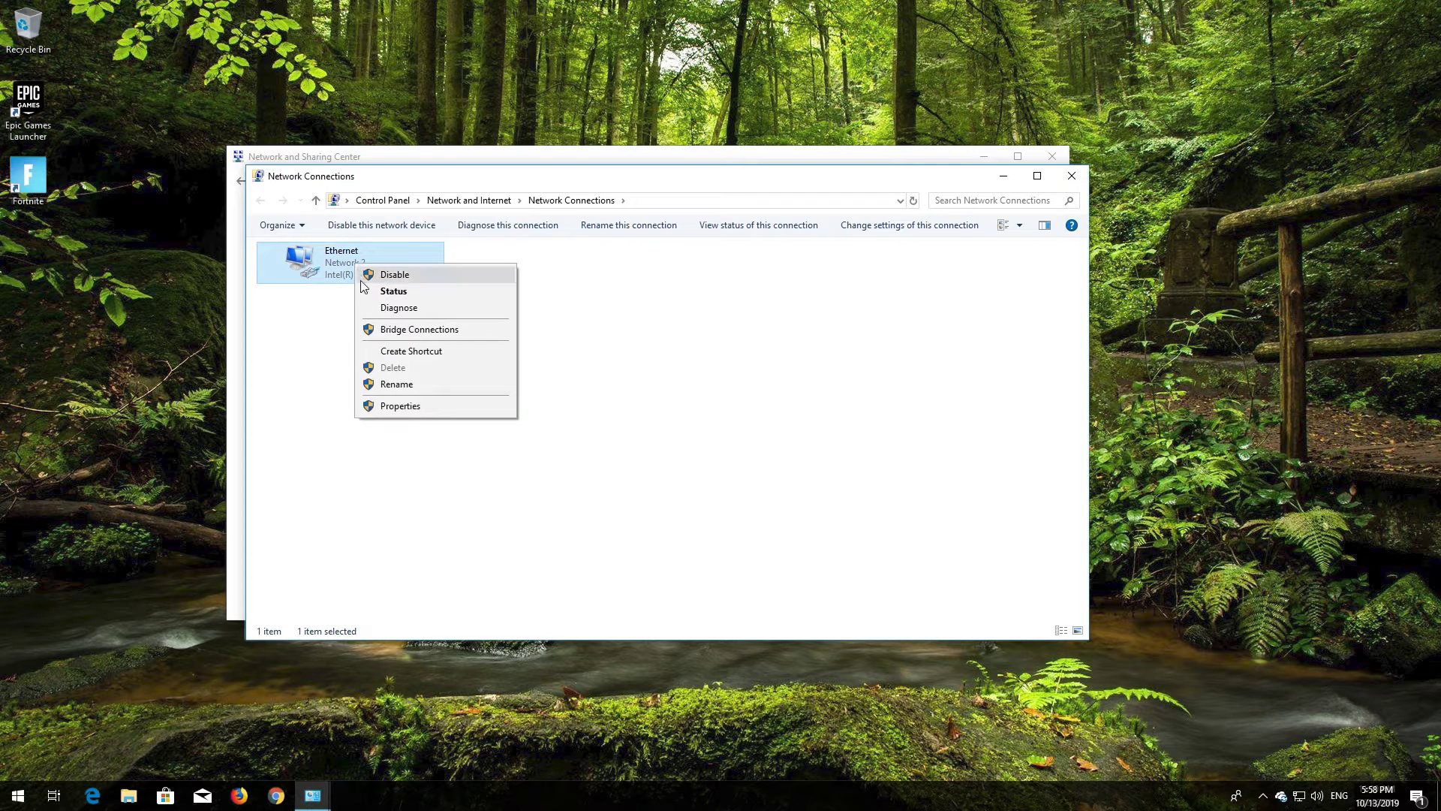
{"action": "left_click", "coordinate": [410, 408]}
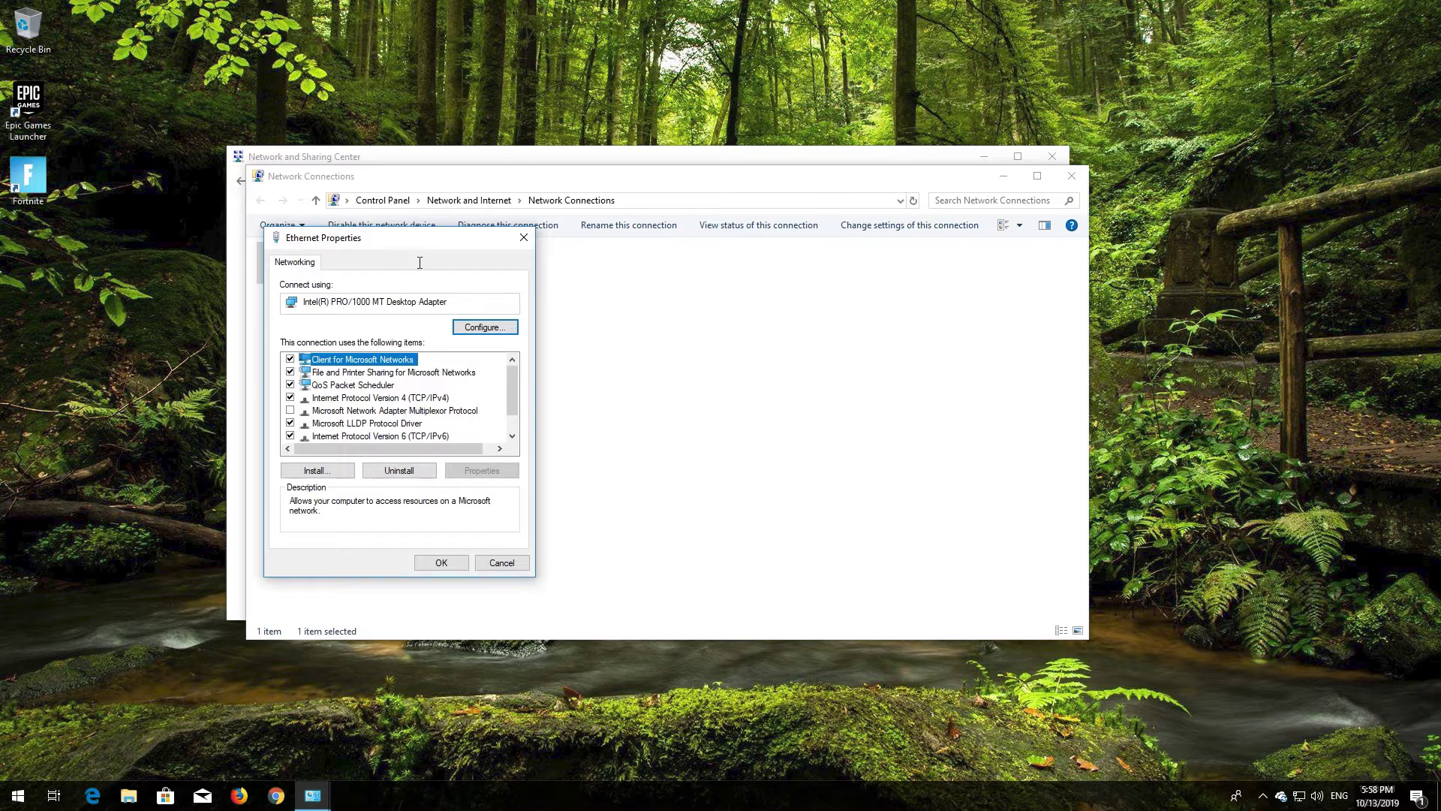
{"action": "left_click_drag", "start_coordinate": [418, 248], "coordinate": [691, 257]}
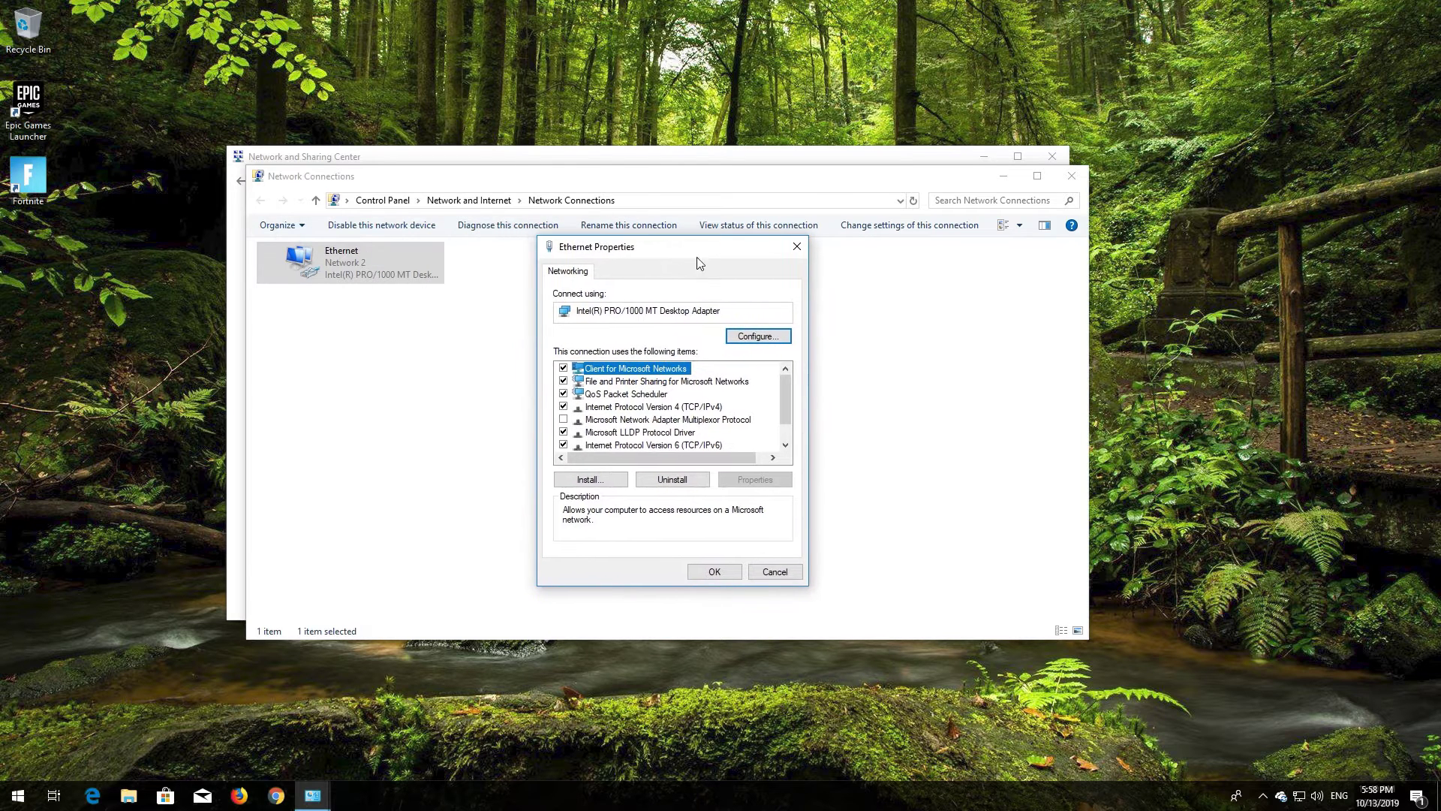
{"action": "left_click", "coordinate": [660, 409]}
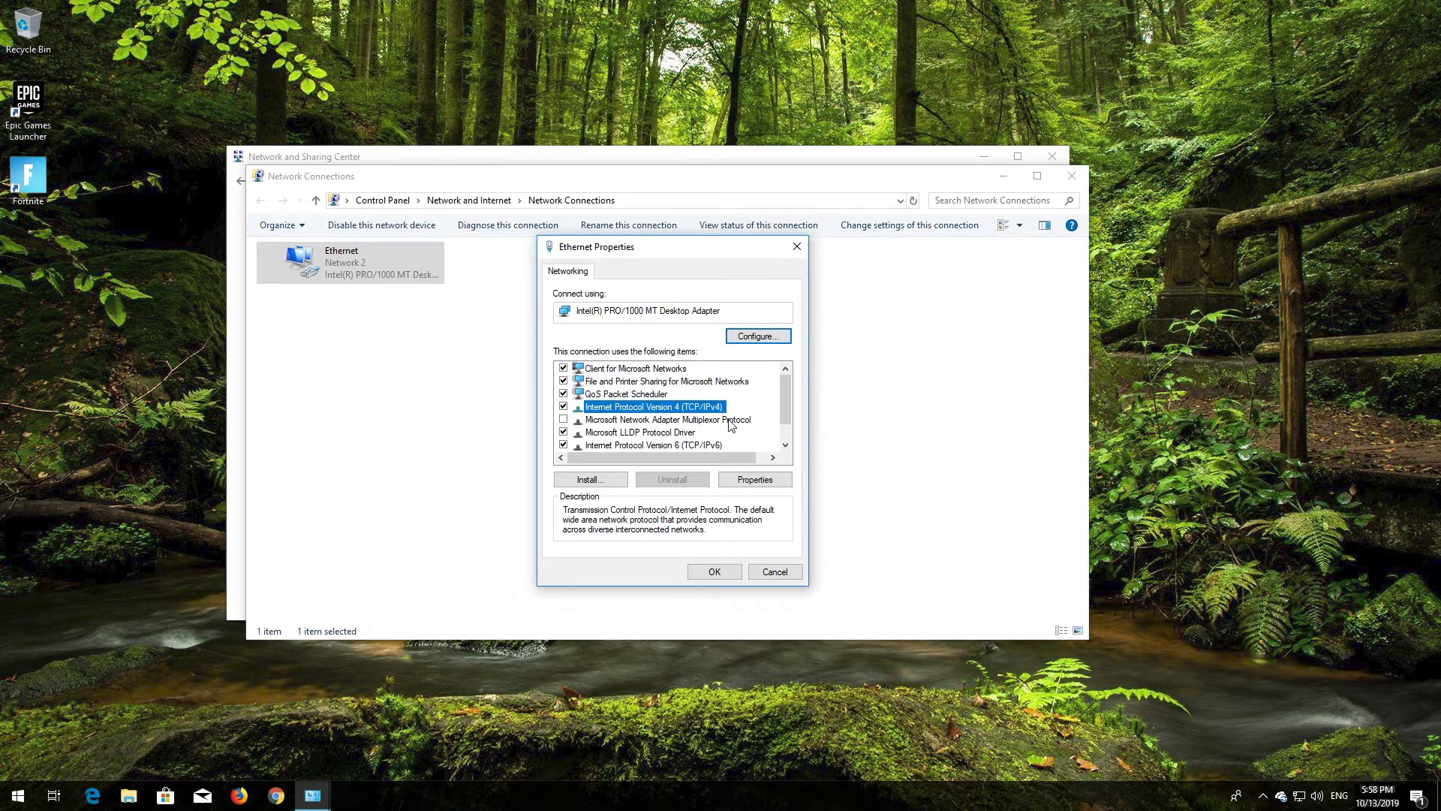
Step: Set Ethernet's IPv4 DNS to preferred 1.1.1.1 and alternate 1.0.0.1, then save and close
{"action": "left_click", "coordinate": [768, 481]}
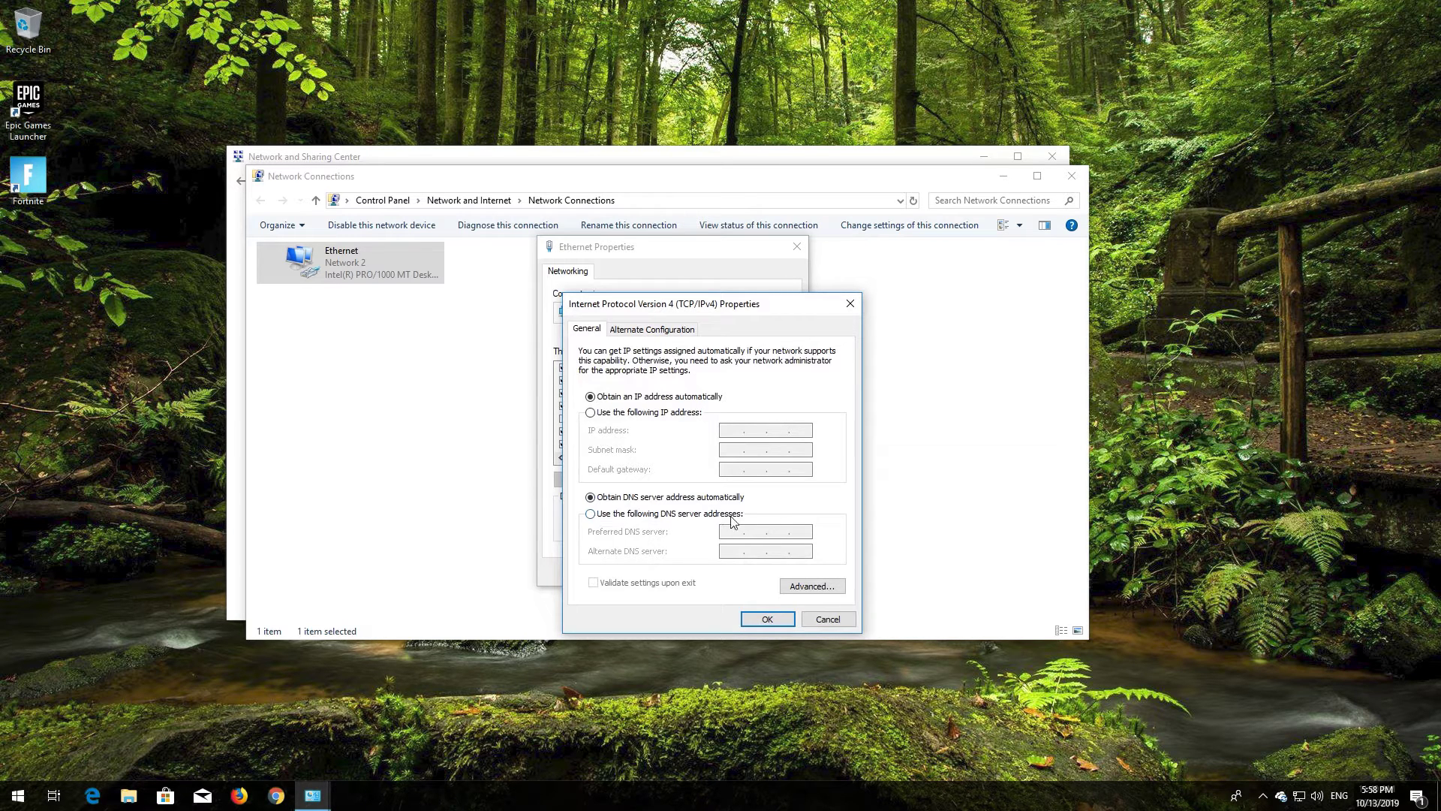
{"action": "left_click", "coordinate": [591, 514]}
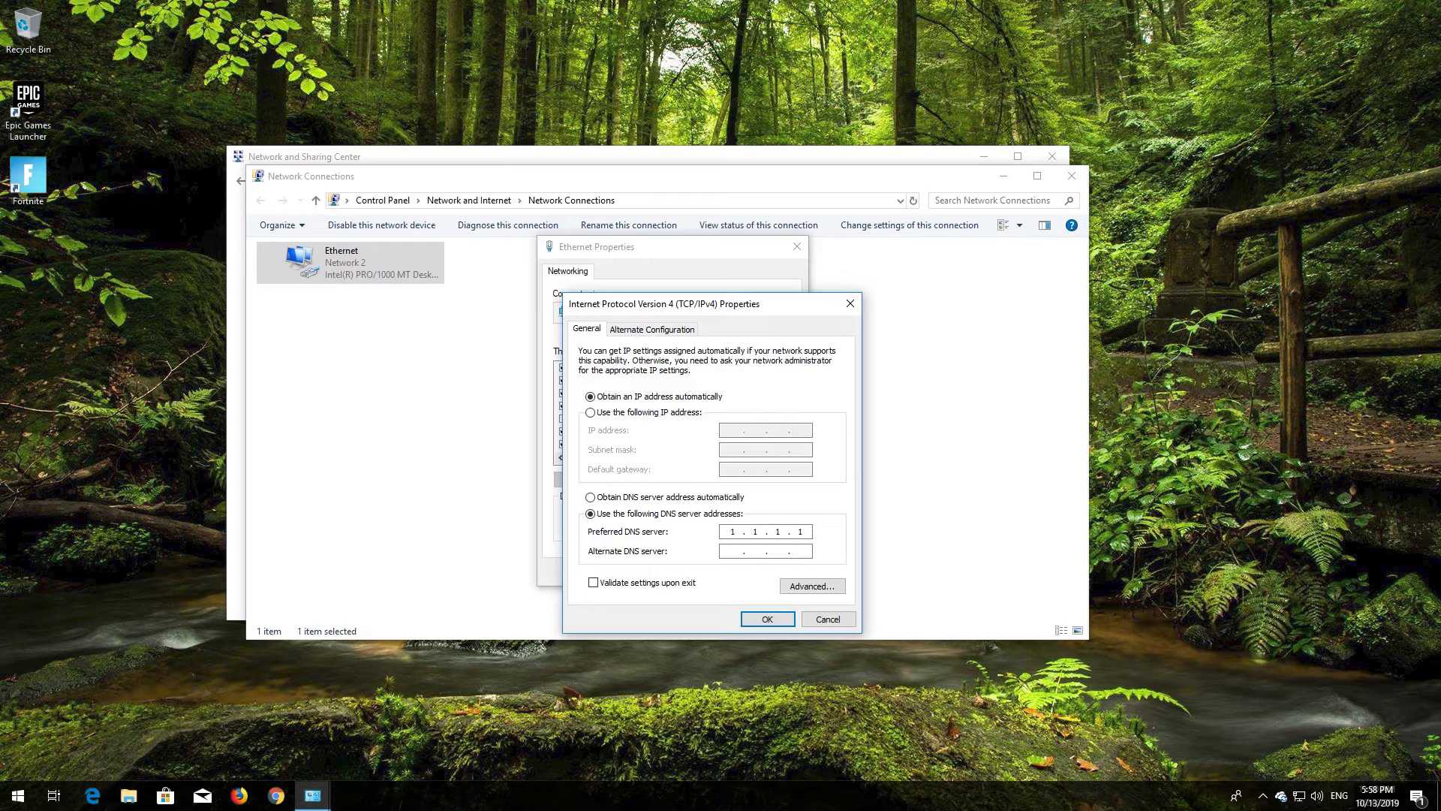
{"action": "left_click", "coordinate": [734, 551]}
{"action": "type", "text": "1.0.0.1"}
{"action": "left_click", "coordinate": [764, 619]}
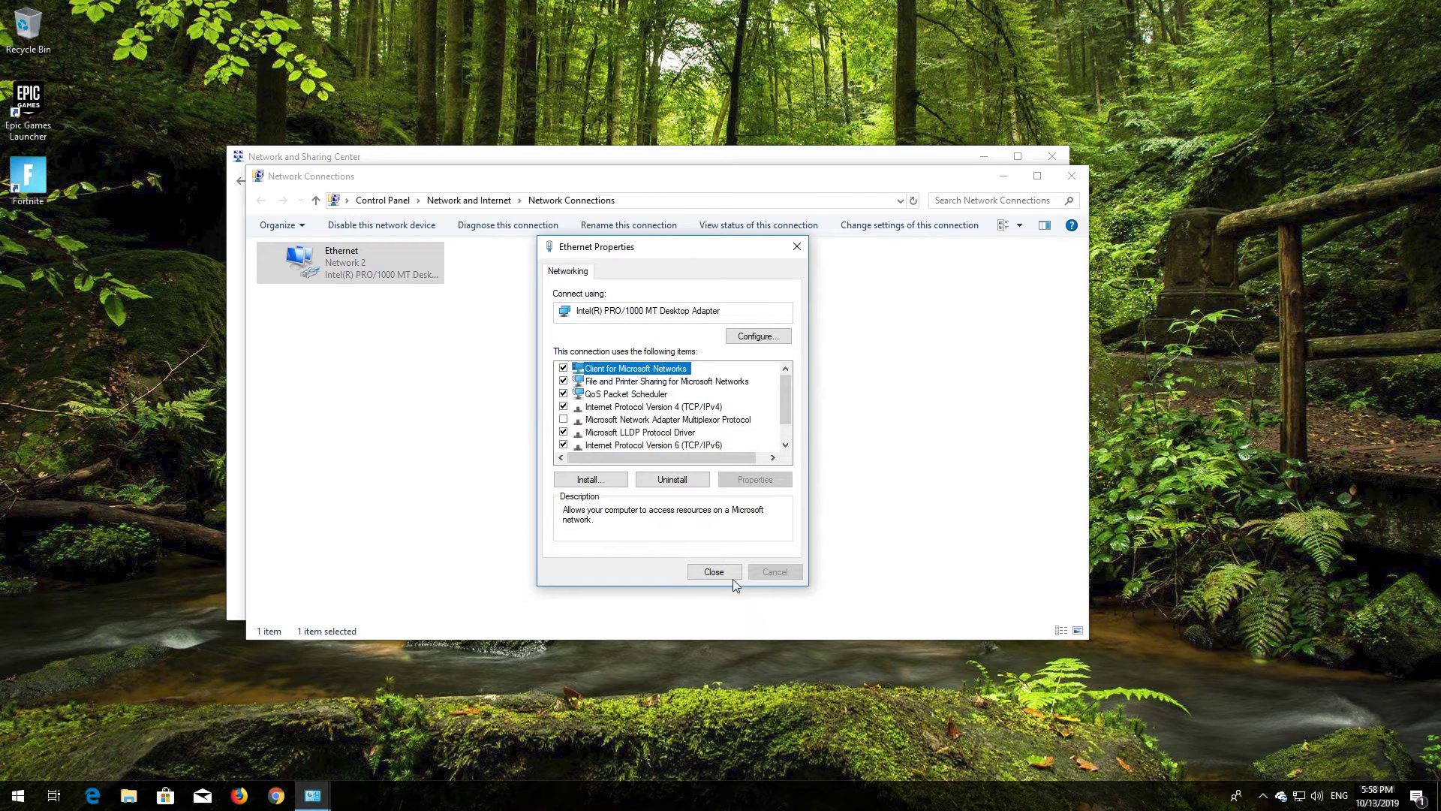
{"action": "left_click", "coordinate": [723, 573]}
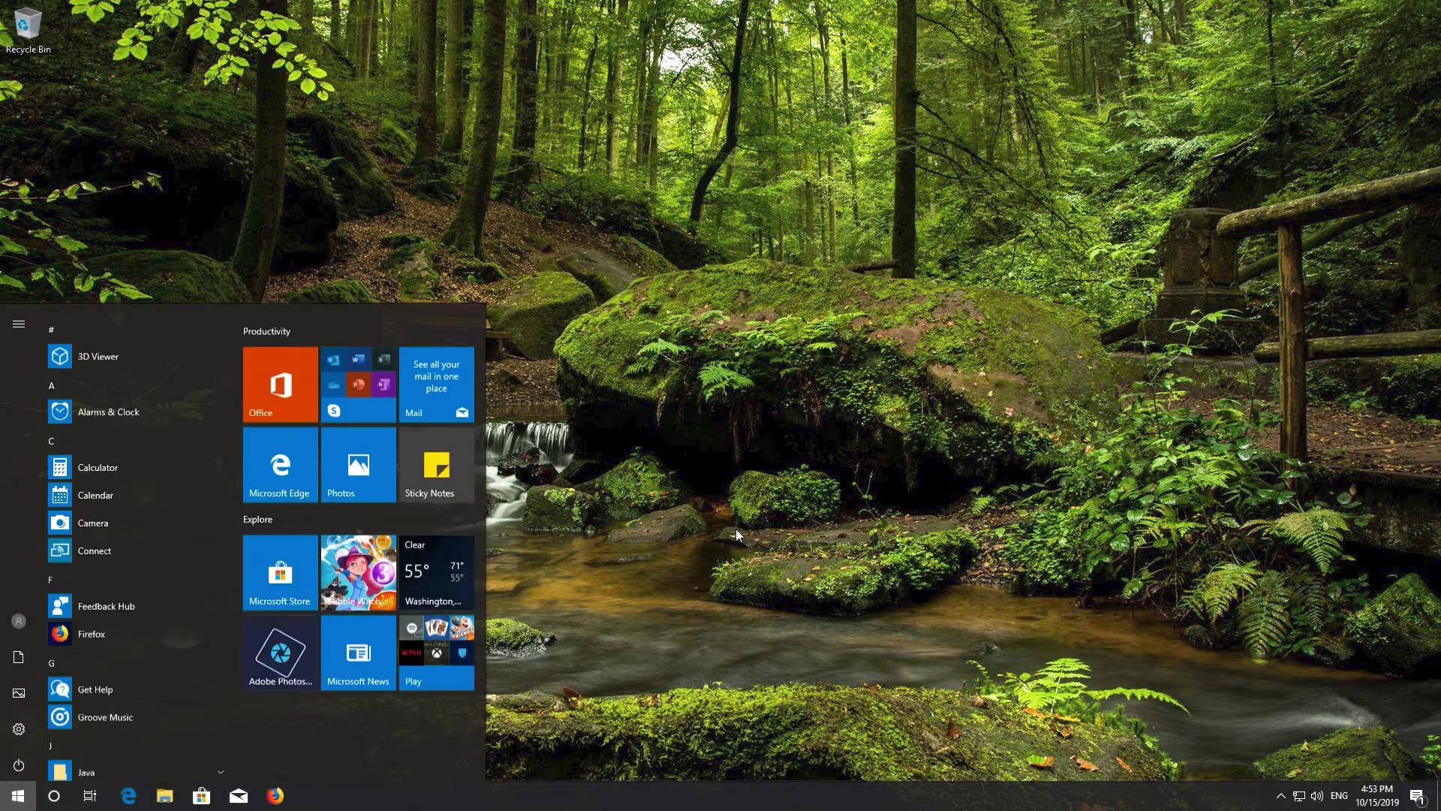
Step: Launch msconfig, hide all Microsoft services on the Services tab, and disable the rest
{"action": "type", "text": "msconfig"}
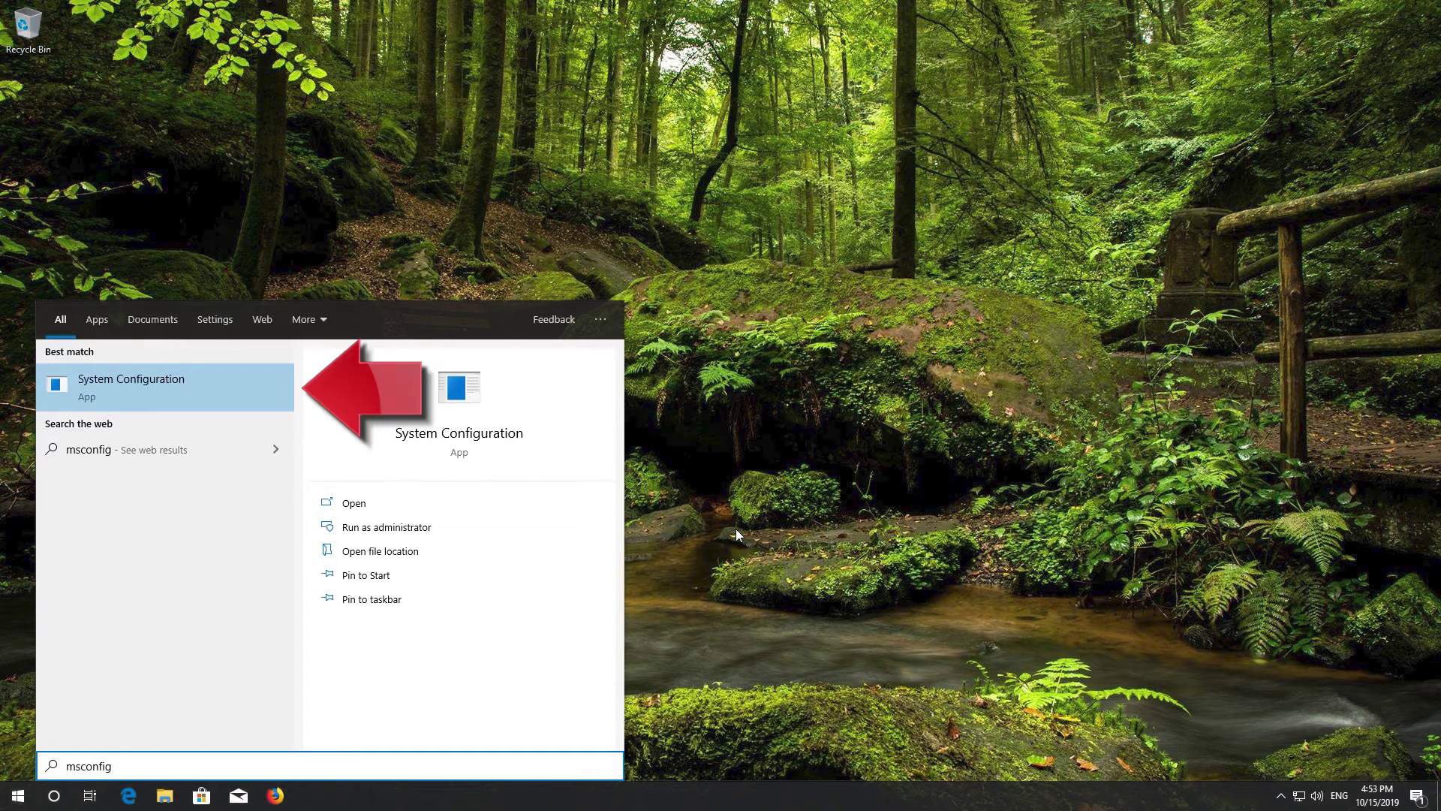
{"action": "left_click", "coordinate": [181, 391]}
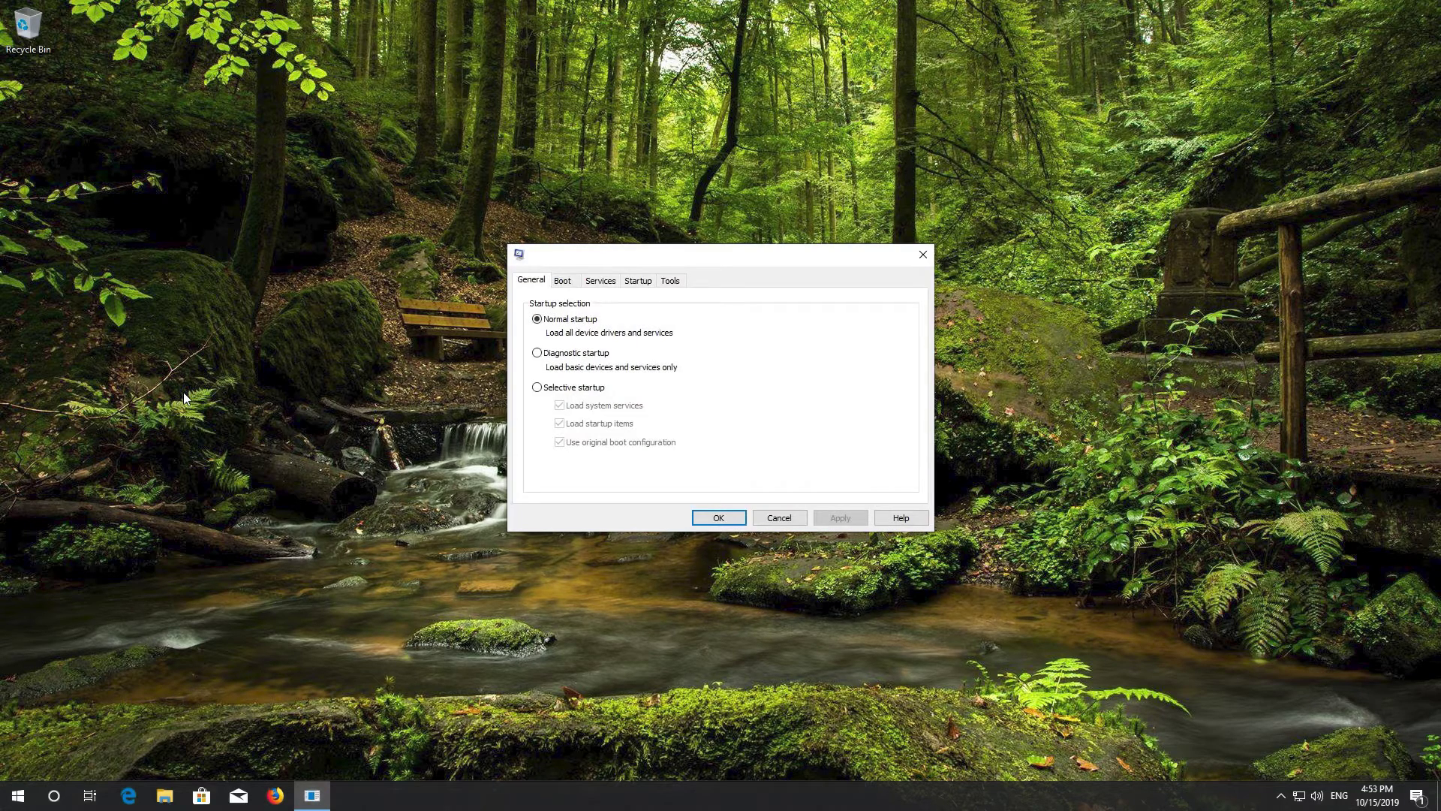
{"action": "left_click", "coordinate": [600, 289]}
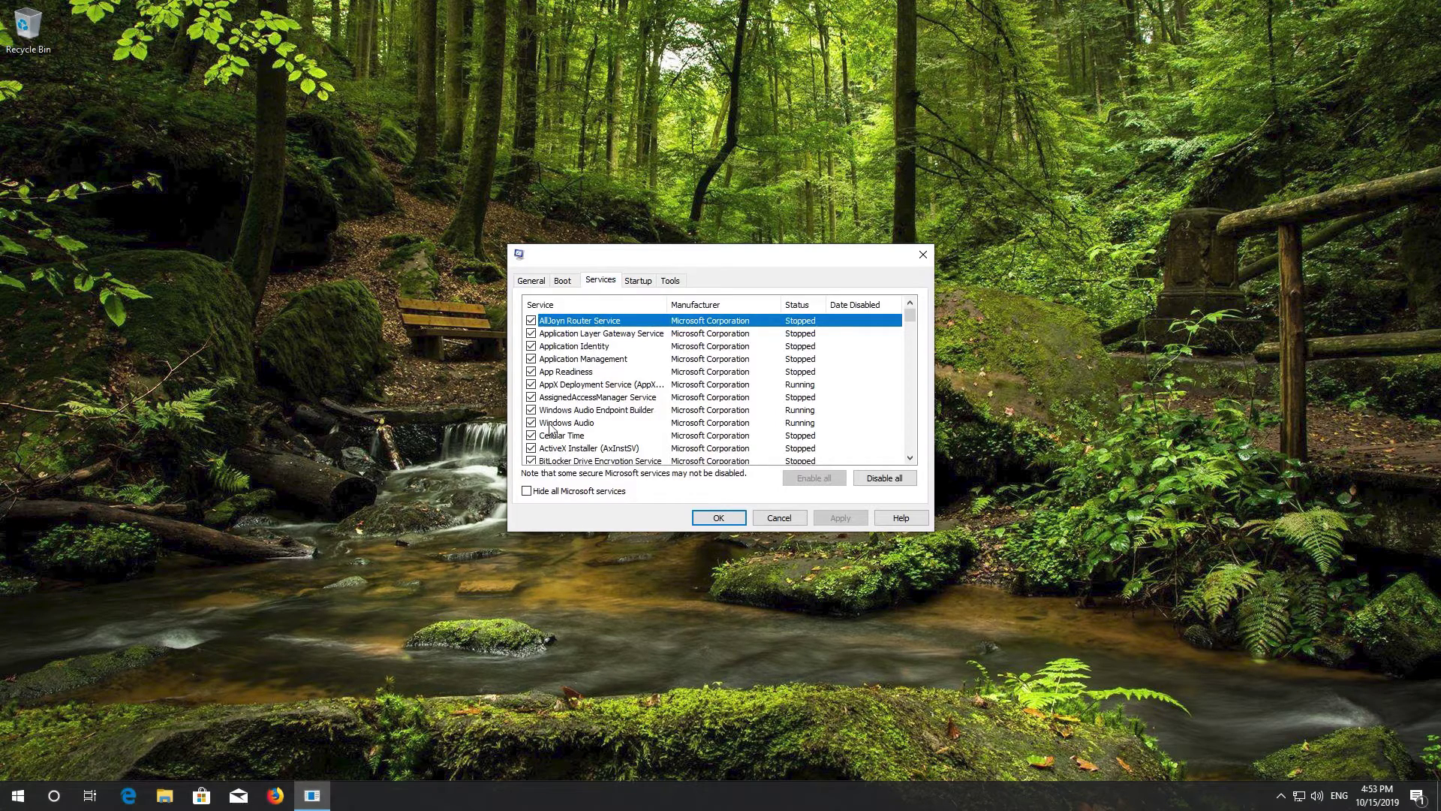
{"action": "left_click", "coordinate": [528, 492]}
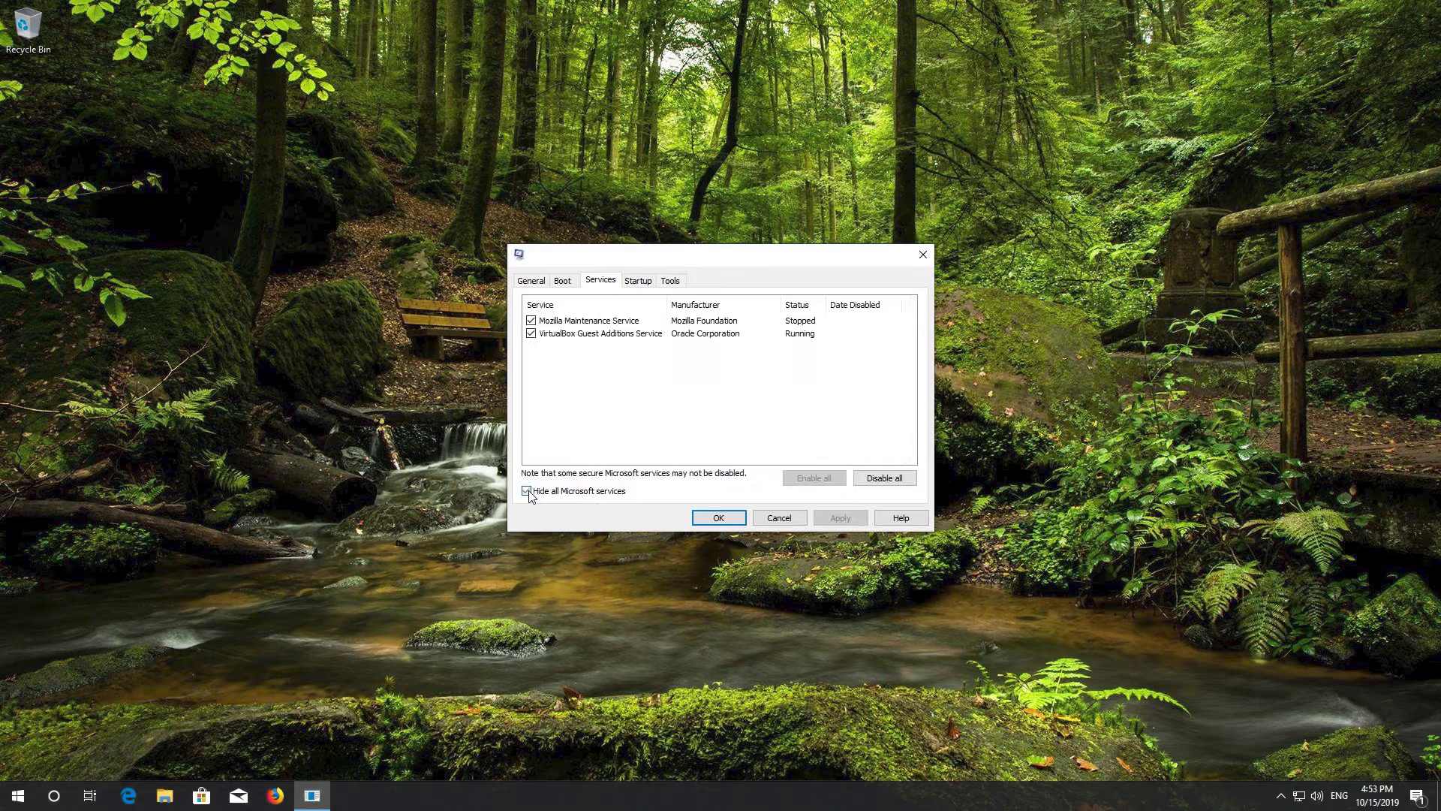
{"action": "left_click", "coordinate": [899, 485]}
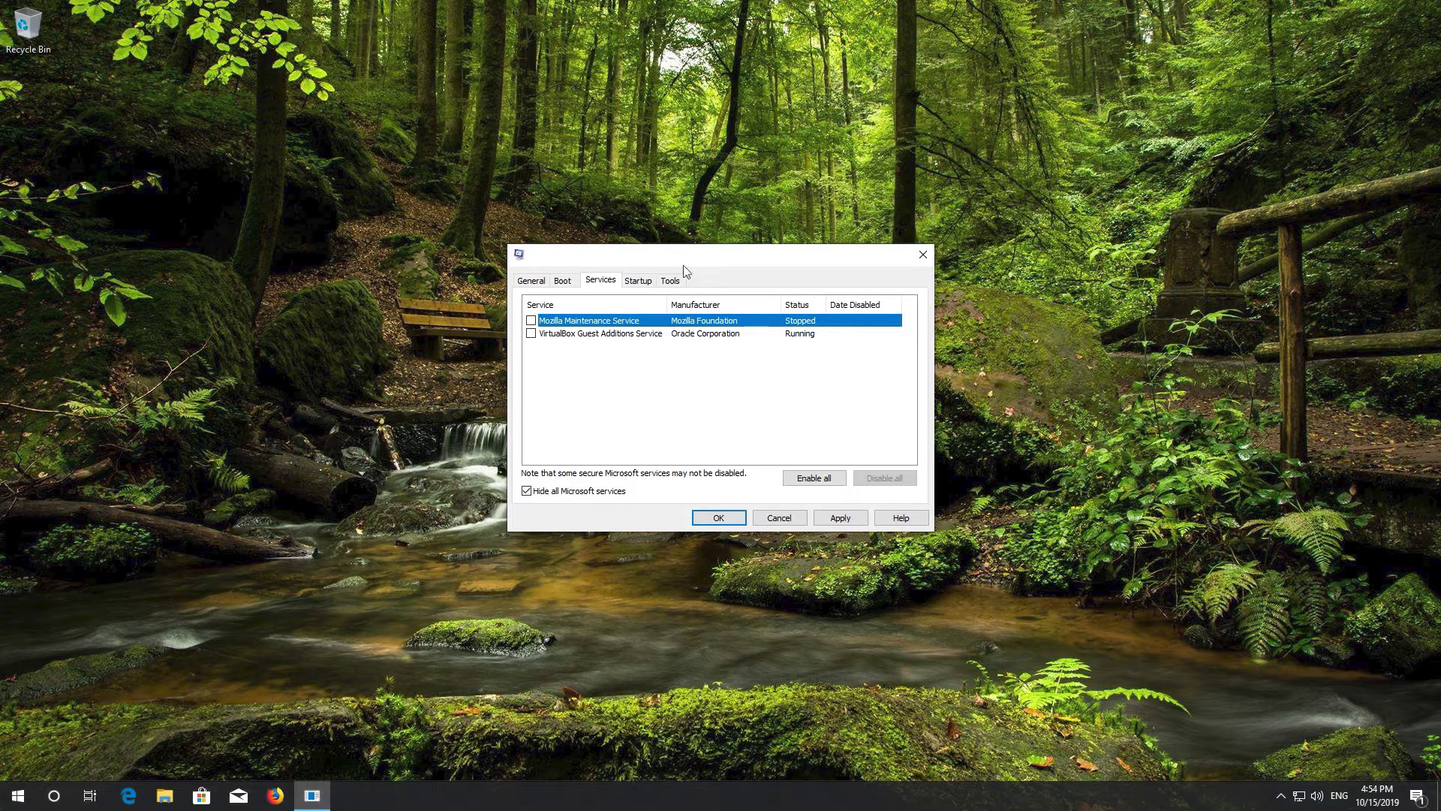
Step: Disable the Microsoft OneDrive and Windows Security notification startup items in Task Manager
{"action": "left_click", "coordinate": [636, 282]}
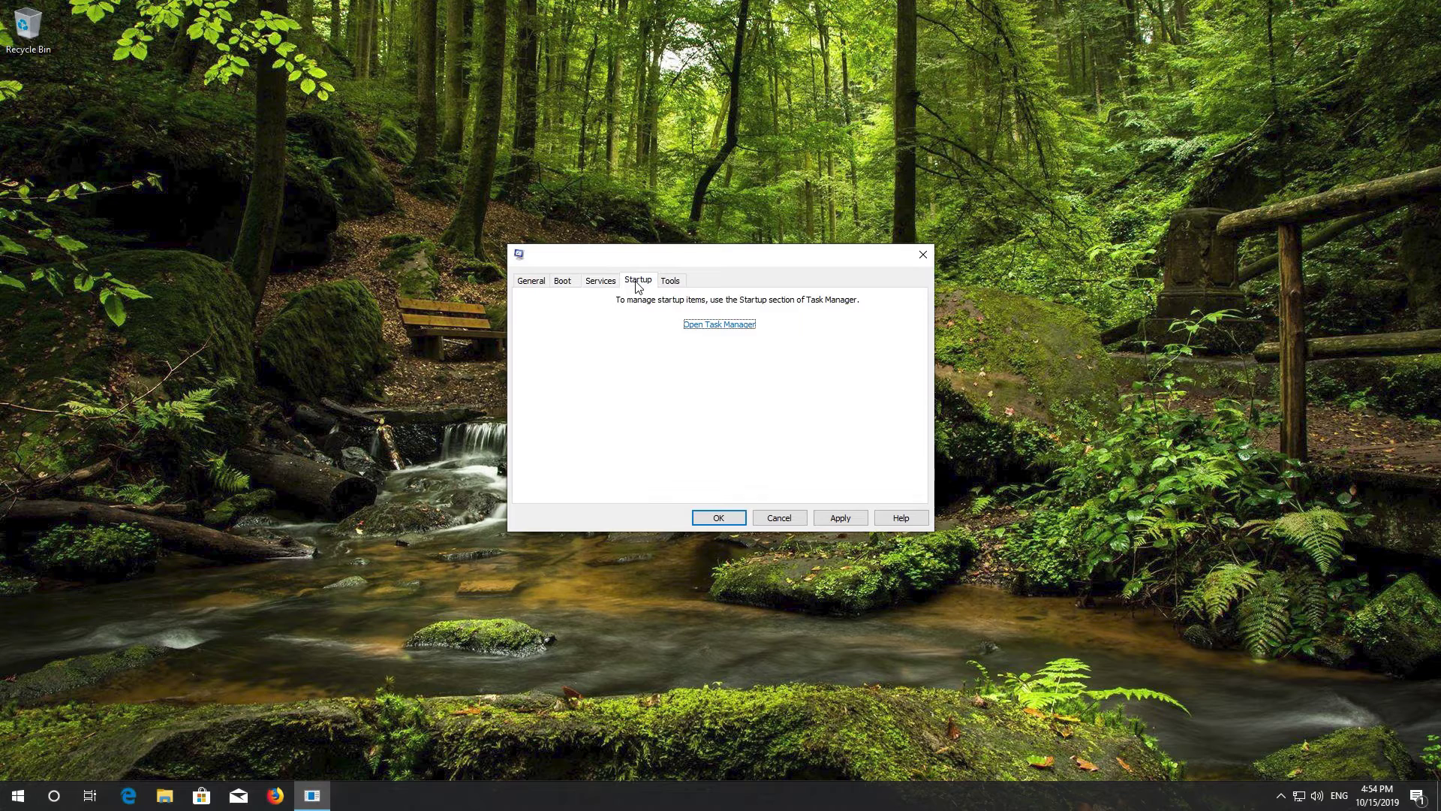
{"action": "left_click", "coordinate": [734, 327]}
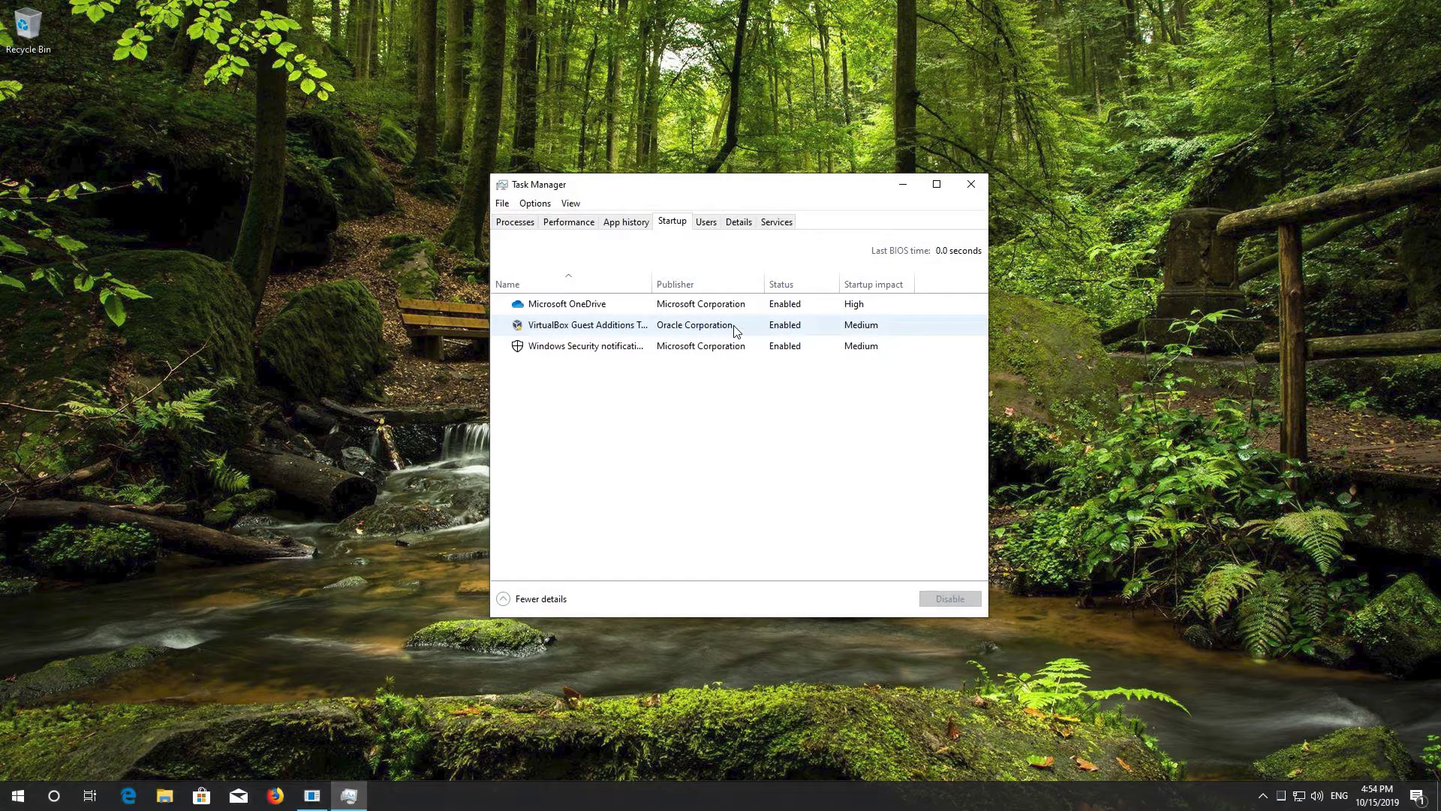
{"action": "right_click", "coordinate": [585, 312]}
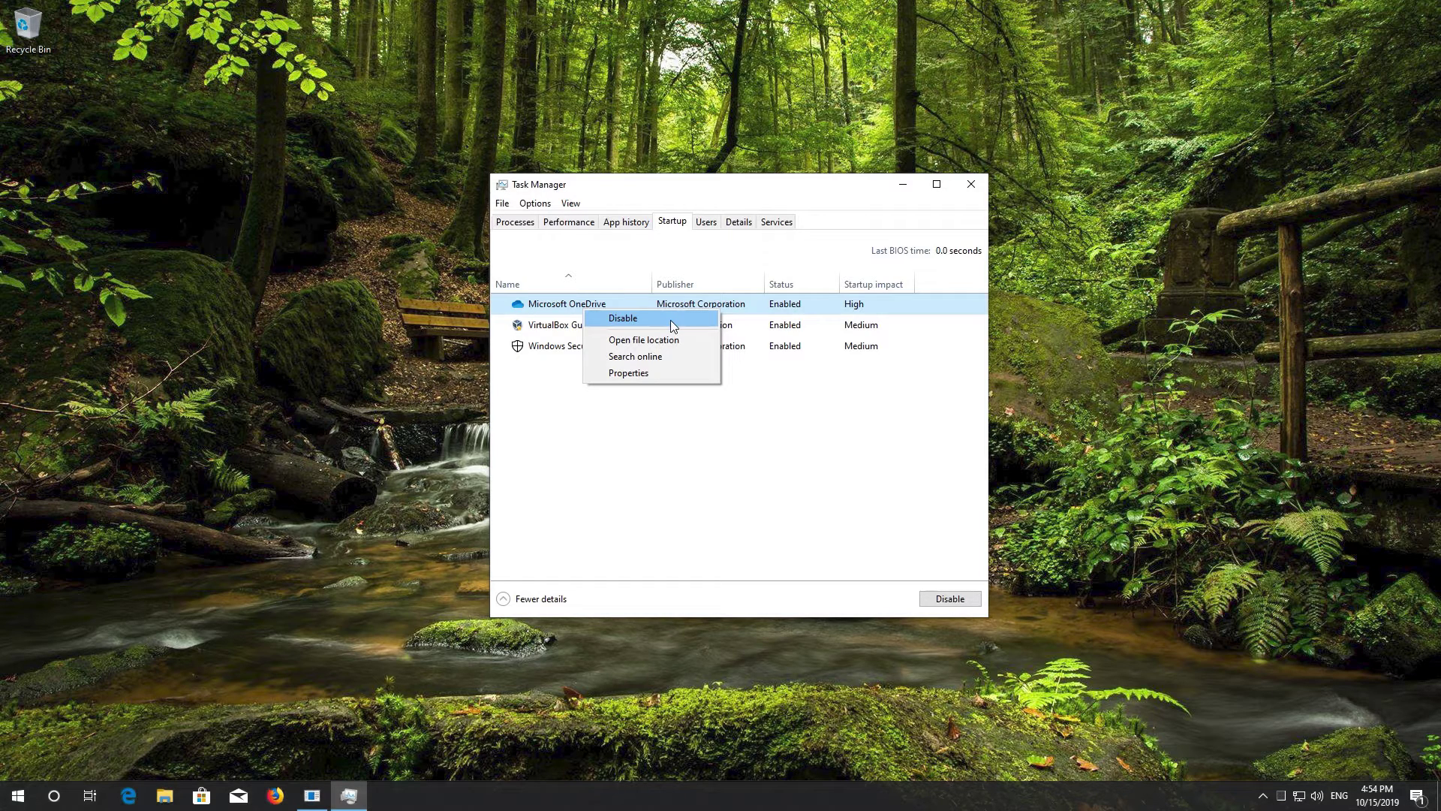
{"action": "left_click", "coordinate": [669, 320]}
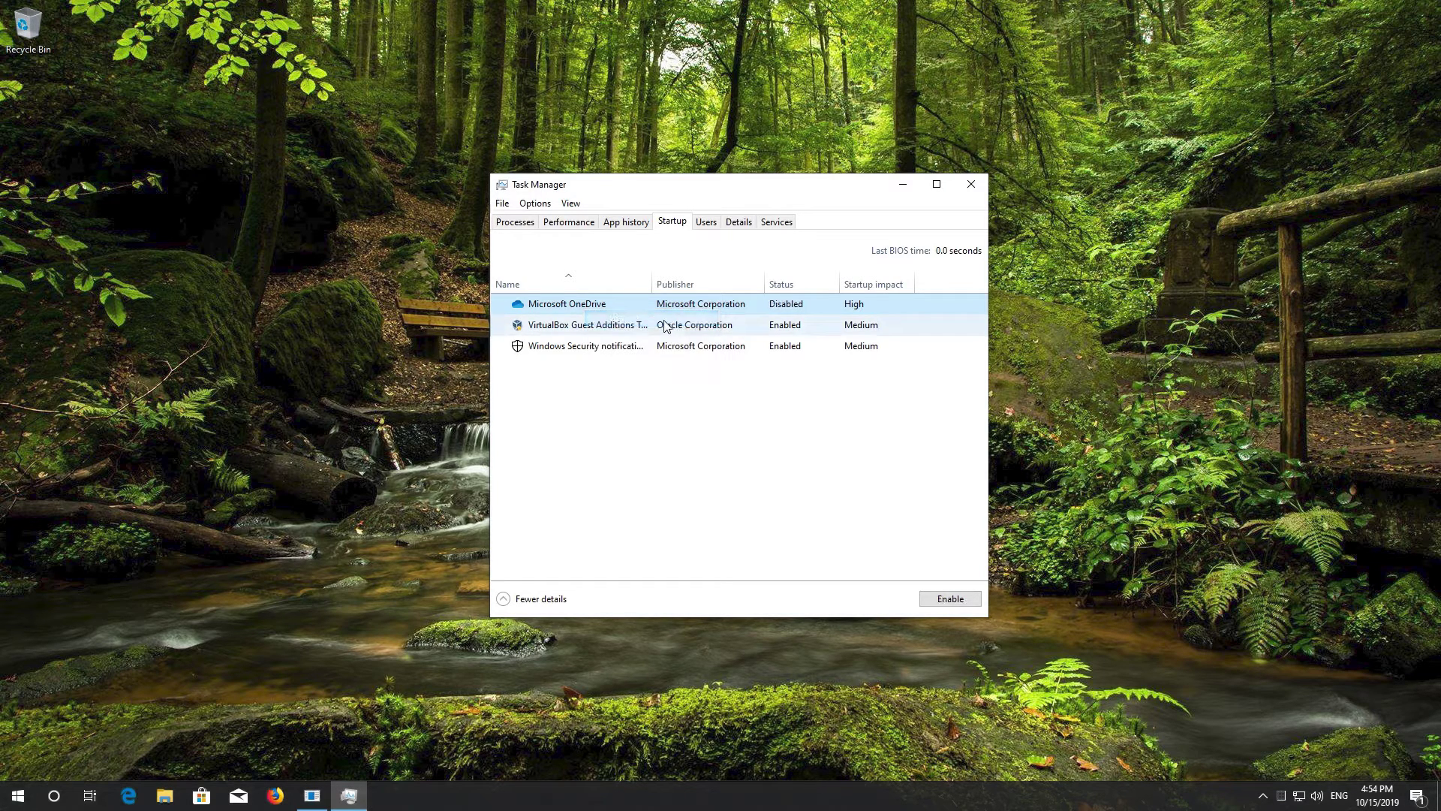
{"action": "right_click", "coordinate": [595, 350]}
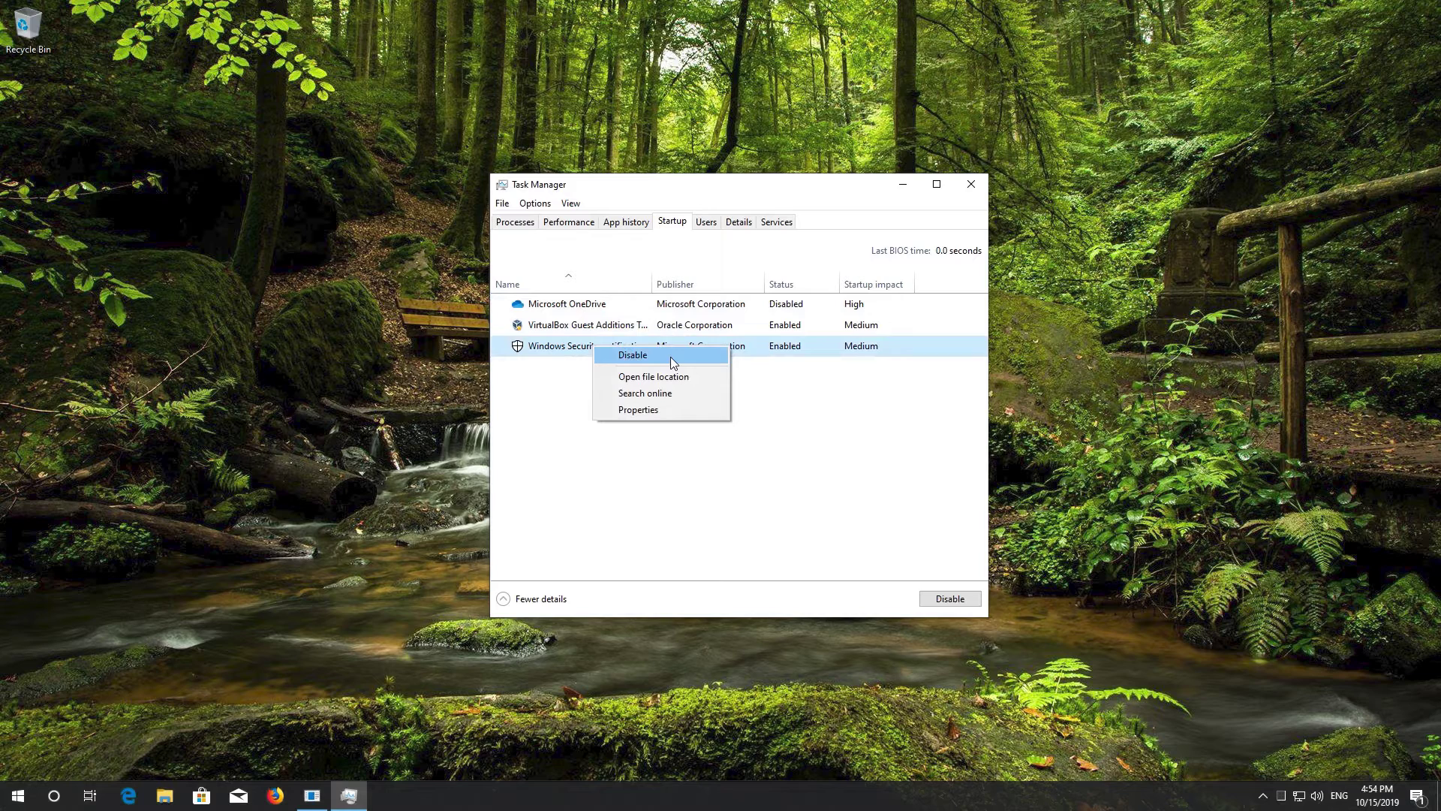
{"action": "left_click", "coordinate": [671, 357]}
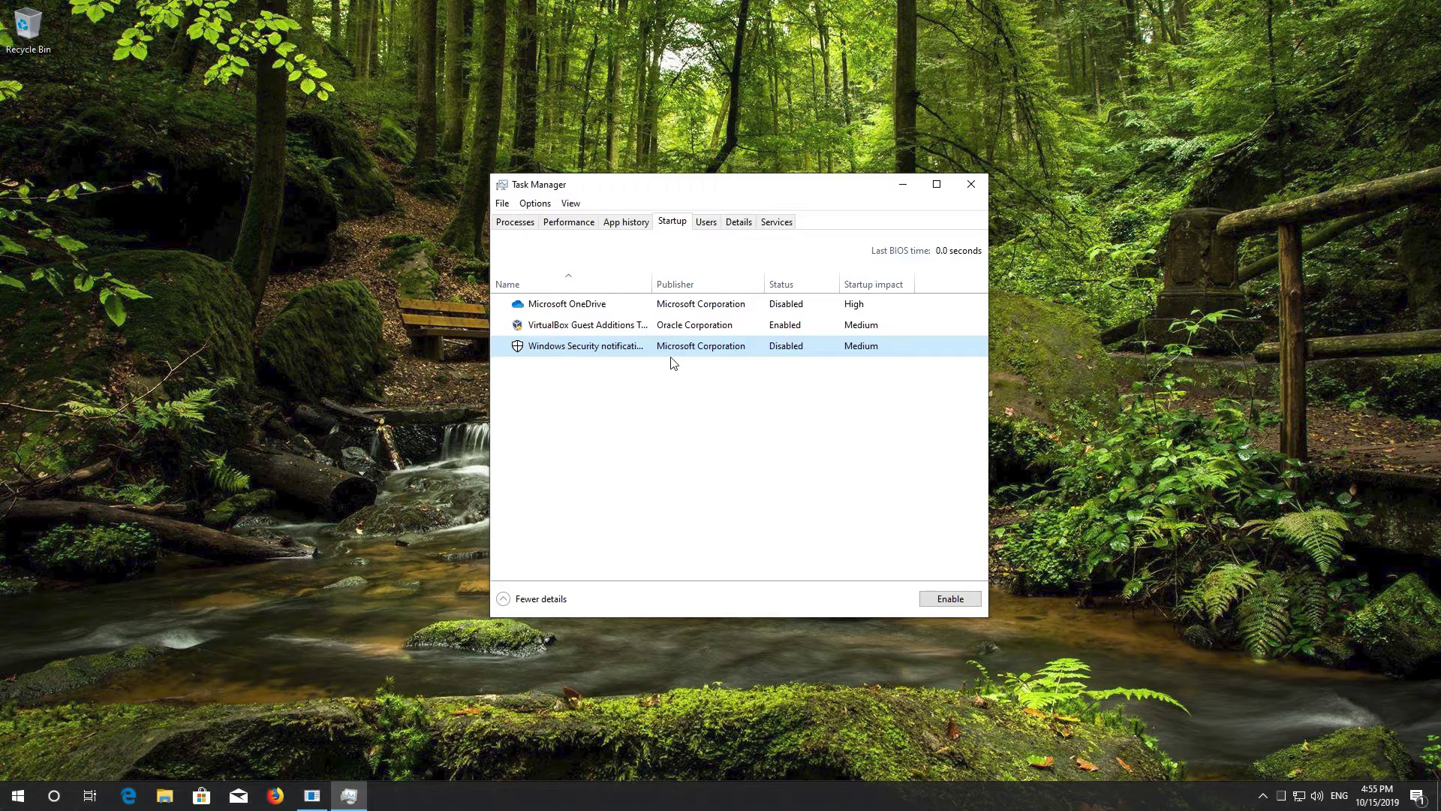
Step: Close Task Manager and confirm the System Configuration changes with OK
{"action": "left_click", "coordinate": [968, 185]}
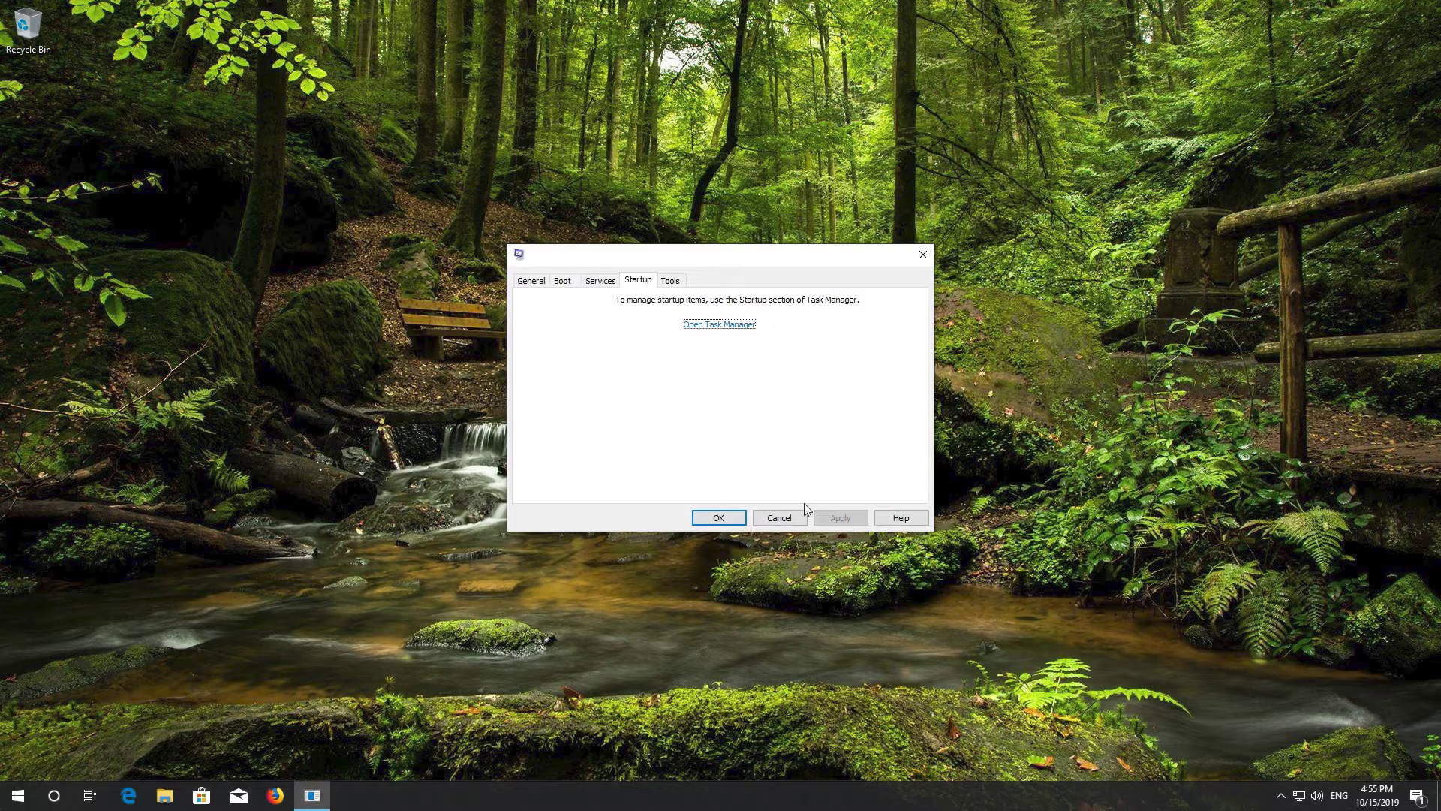
{"action": "left_click", "coordinate": [718, 518]}
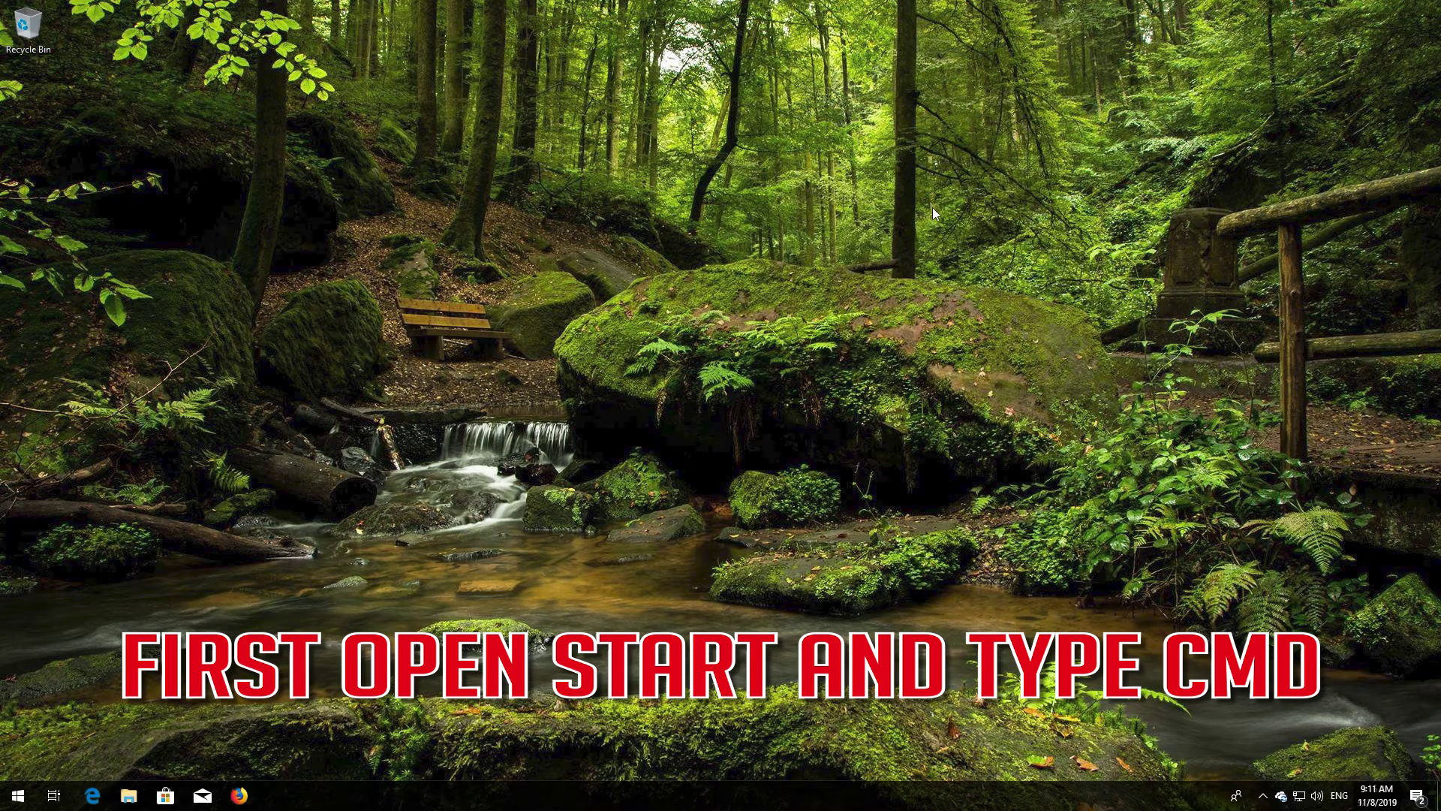
Step: Run Command Prompt as administrator from a 'cmd' Start search, allowing the elevation prompt
{"action": "key", "text": "super"}
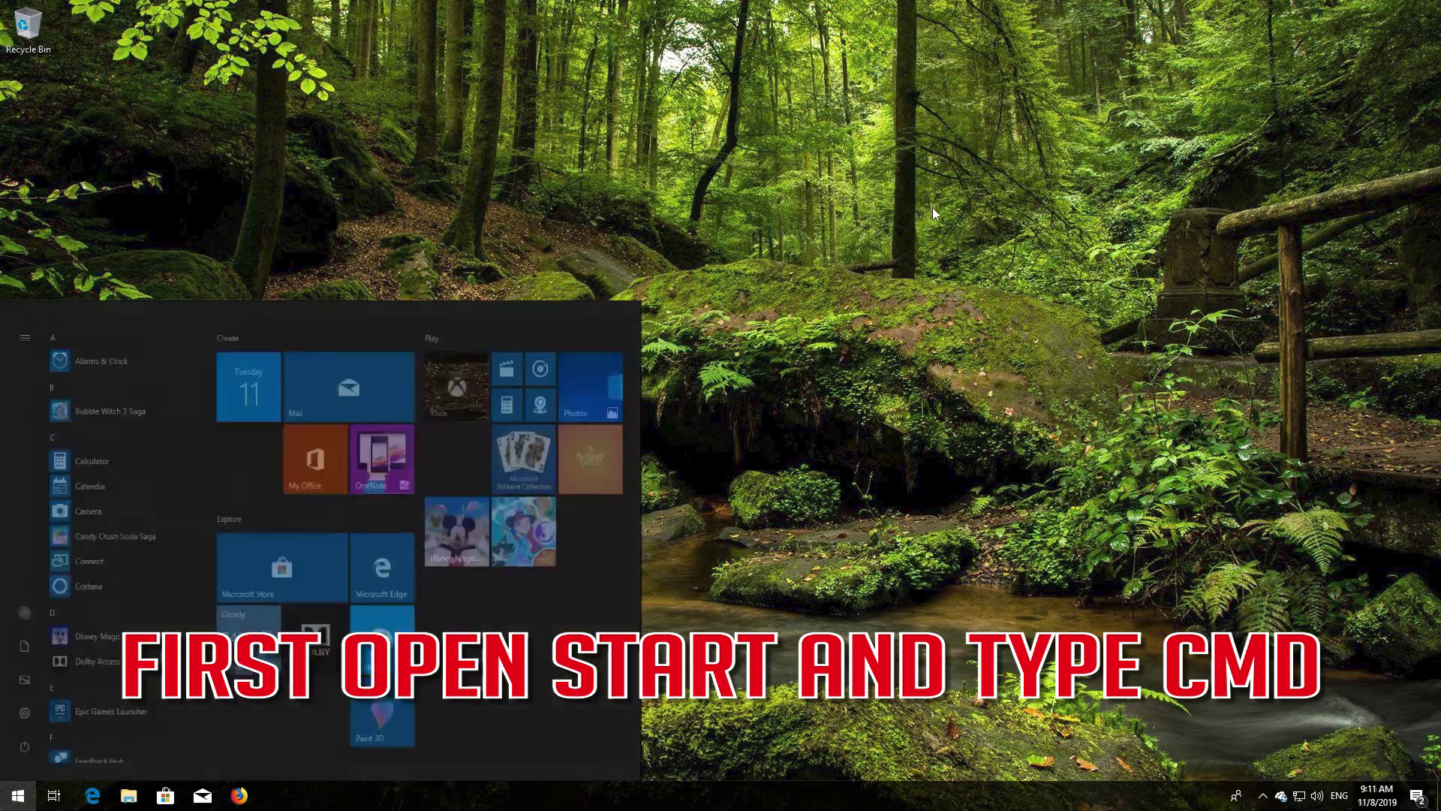
{"action": "type", "text": "cmd"}
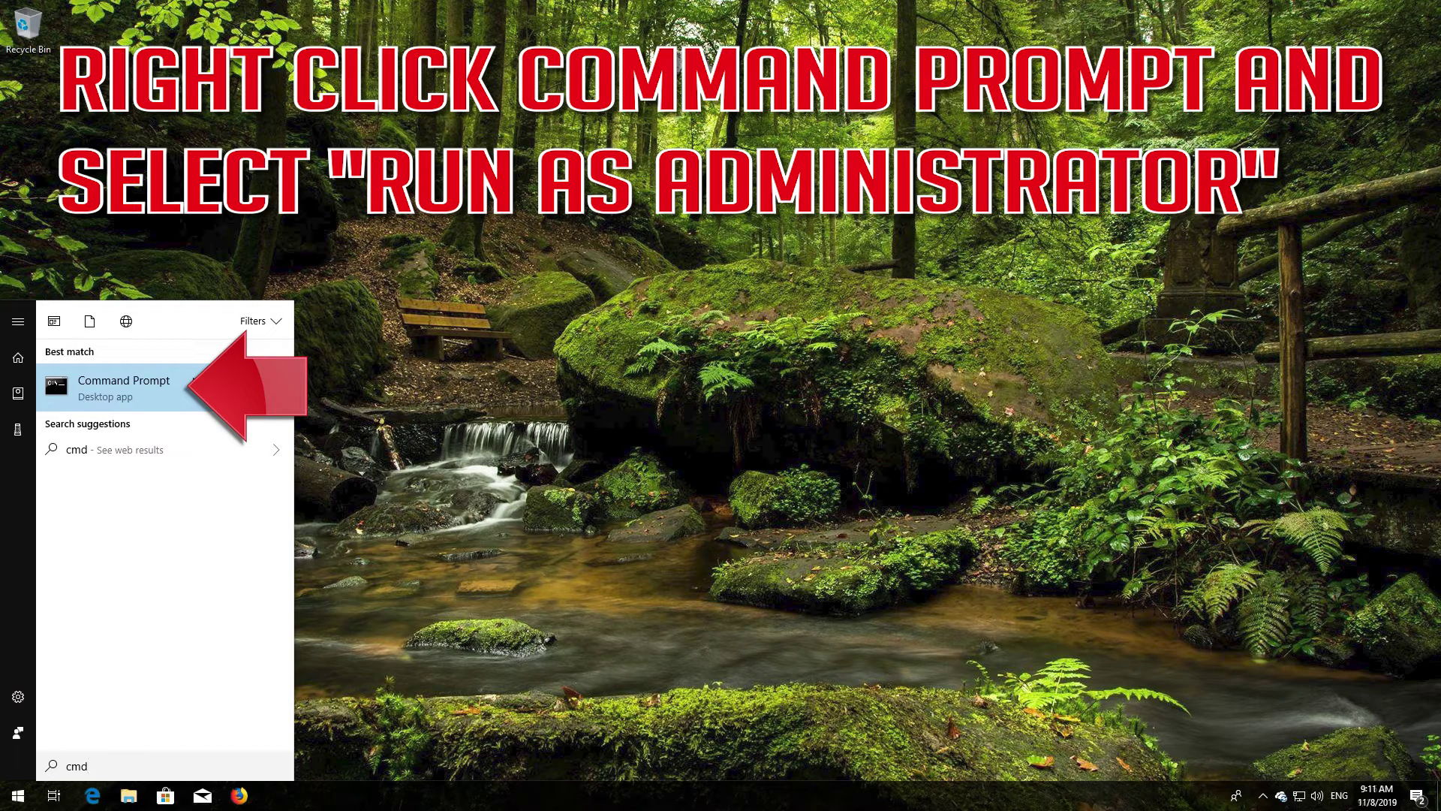
{"action": "right_click", "coordinate": [50, 380]}
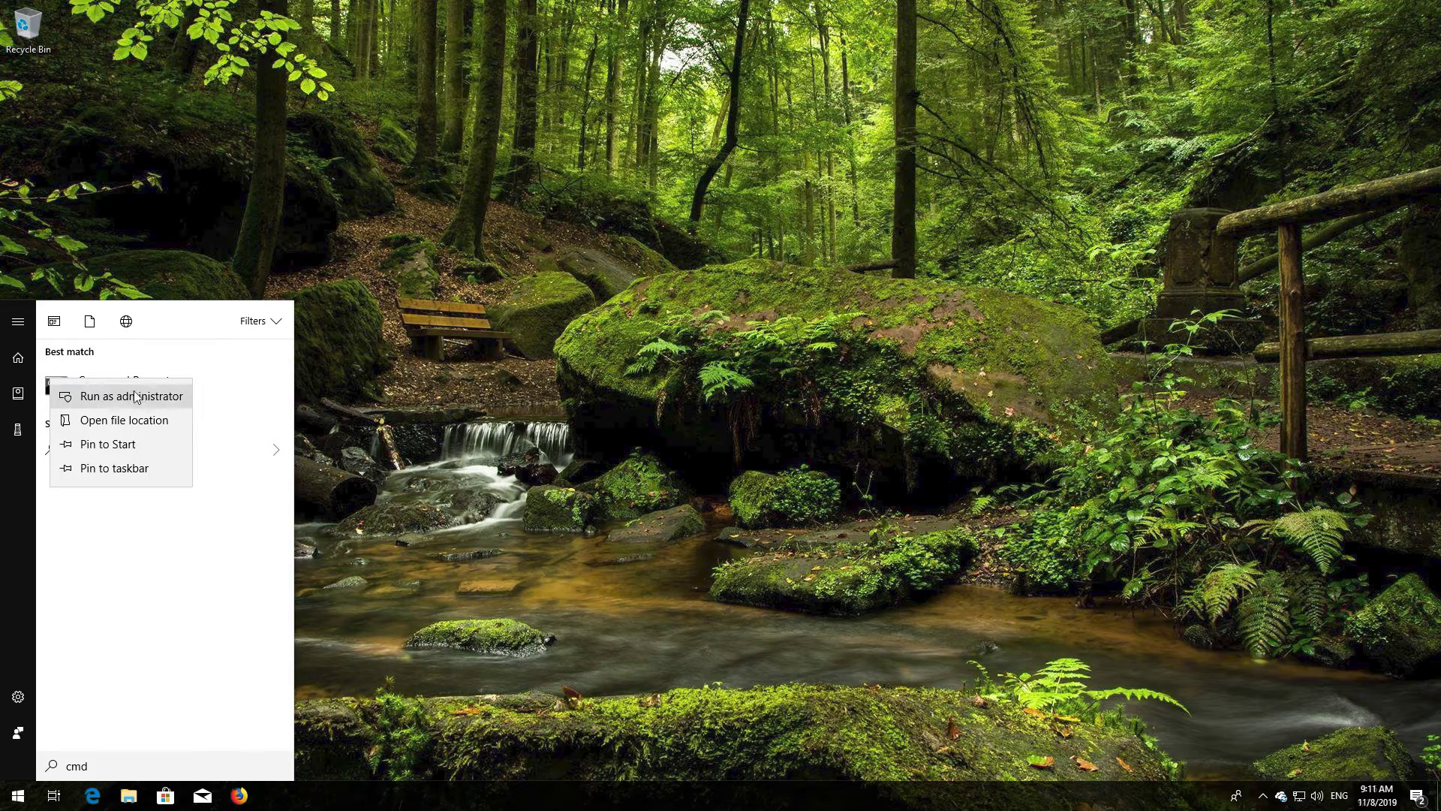
{"action": "left_click", "coordinate": [102, 403]}
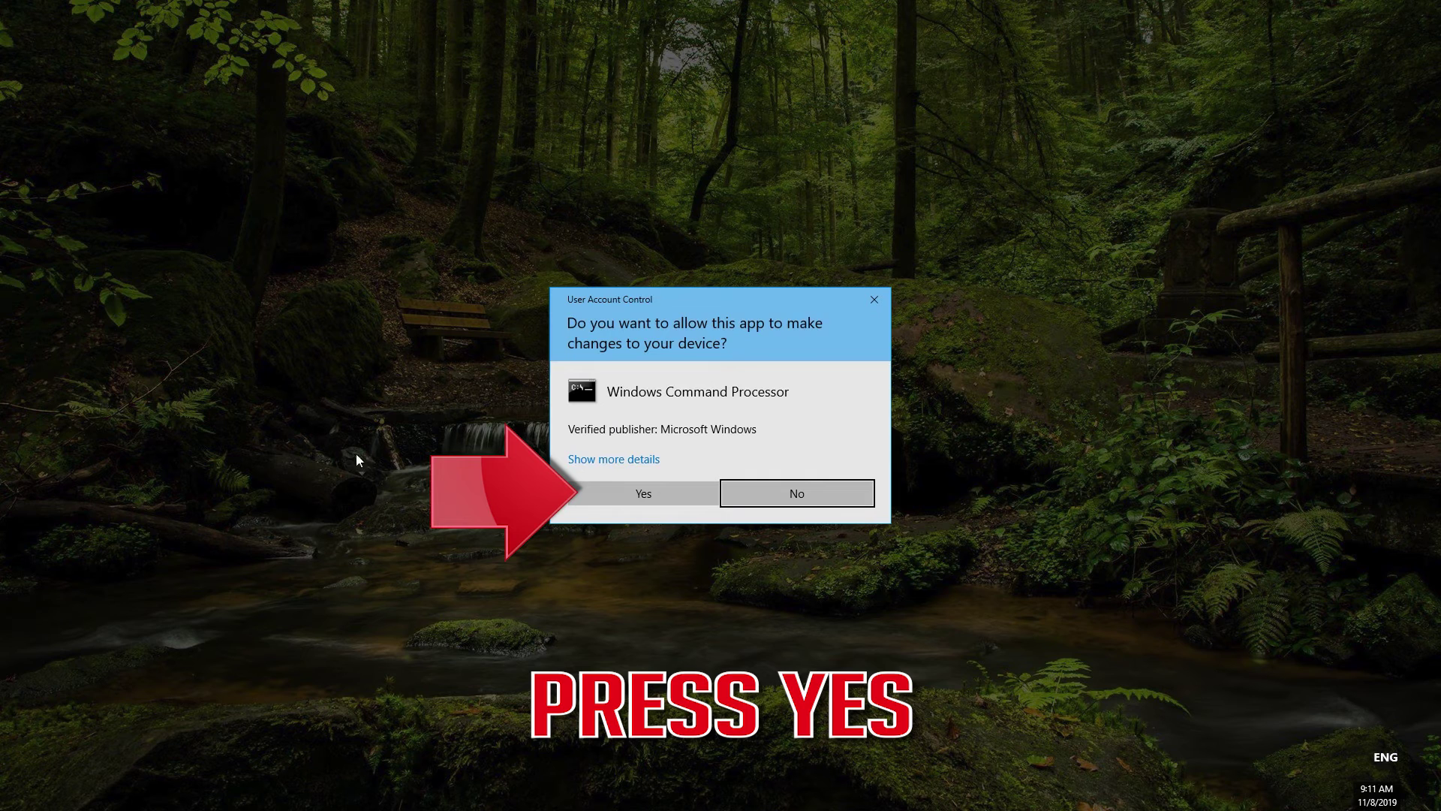
{"action": "left_click", "coordinate": [647, 492]}
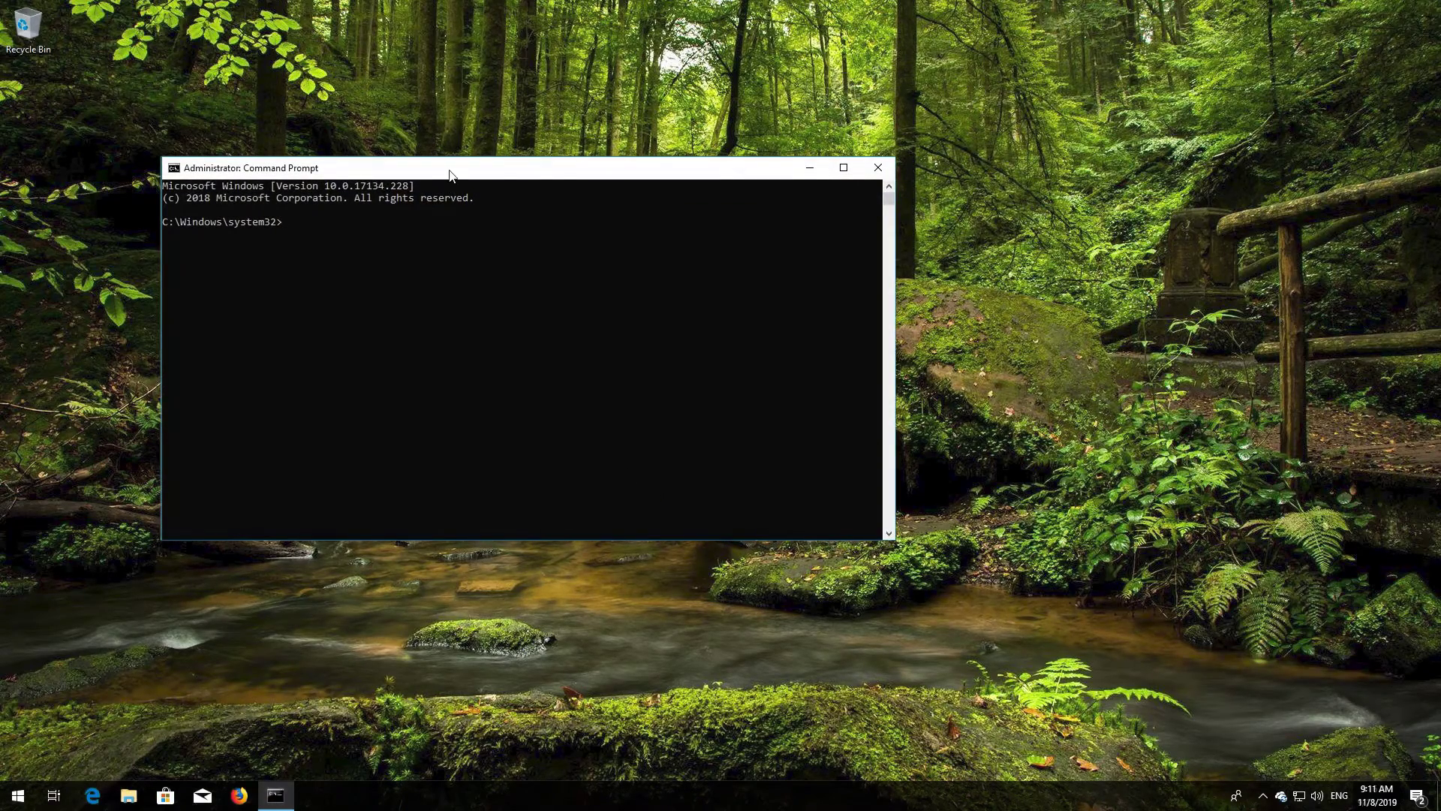
Step: Run 'SC config wuauserv start=auto' and 'SC config bits start=auto'
{"action": "left_click_drag", "start_coordinate": [450, 171], "coordinate": [650, 224]}
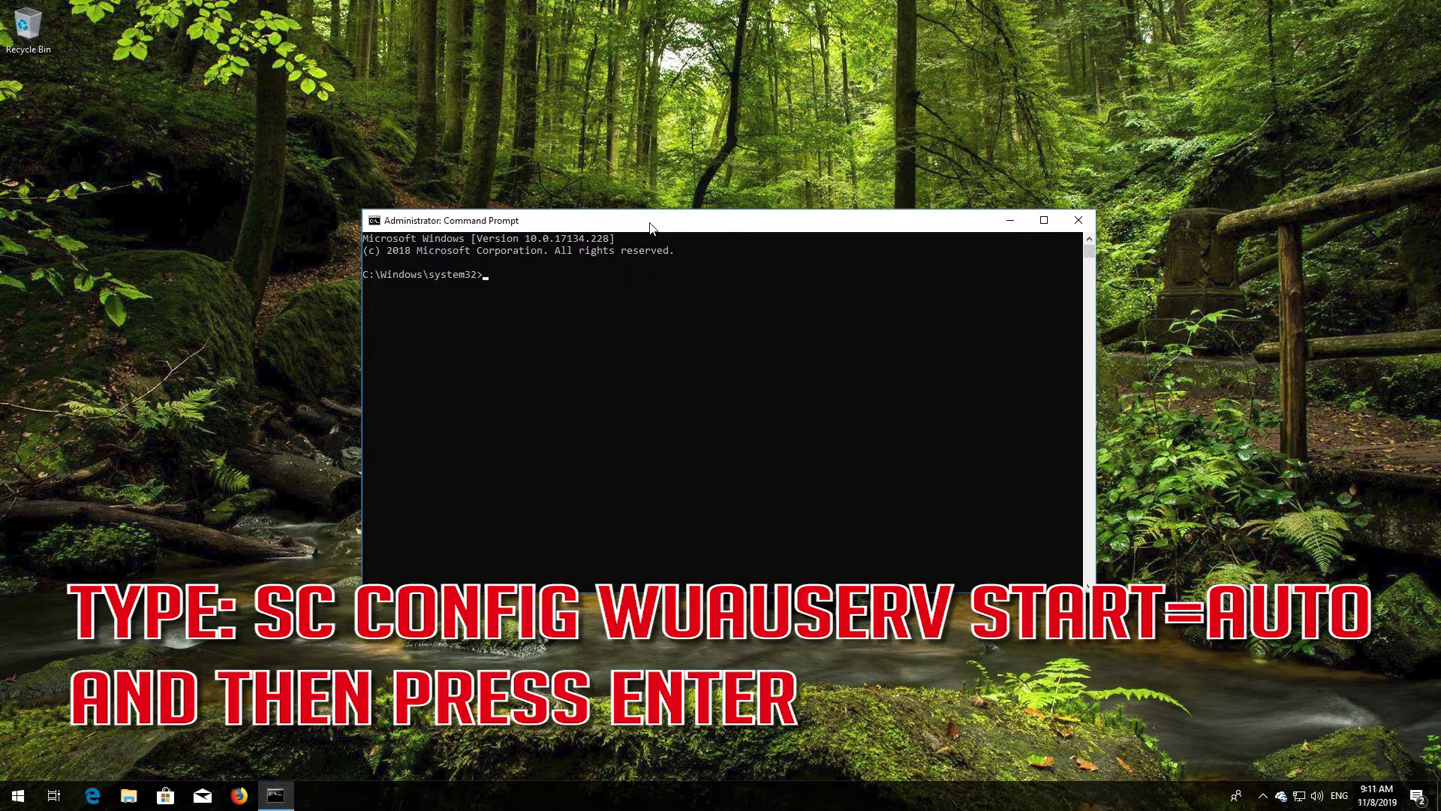
{"action": "type", "text": "SC config wuauserv start=auto"}
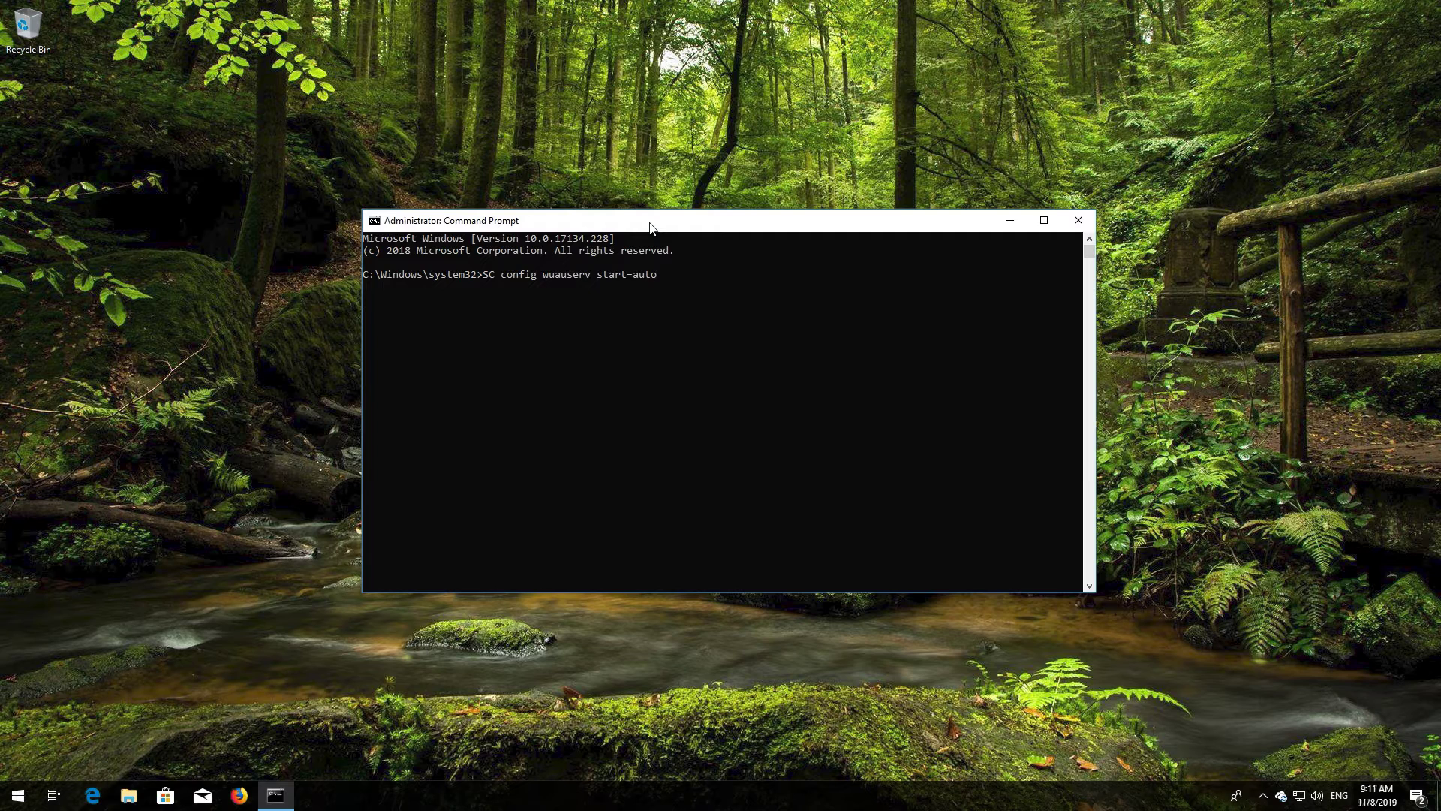
{"action": "key", "text": "Return"}
{"action": "type", "text": "SC"}
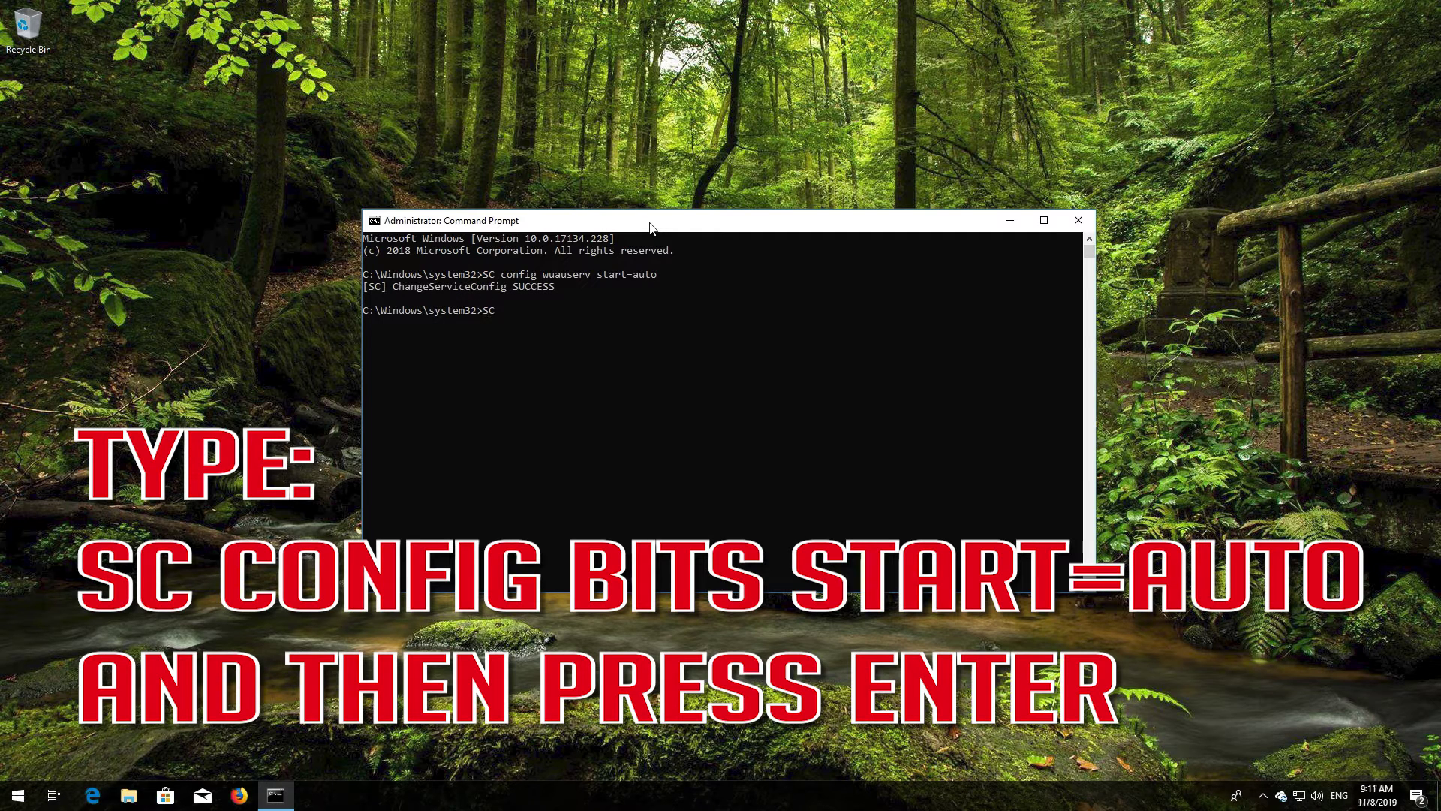
{"action": "type", "text": " config bits start=auto"}
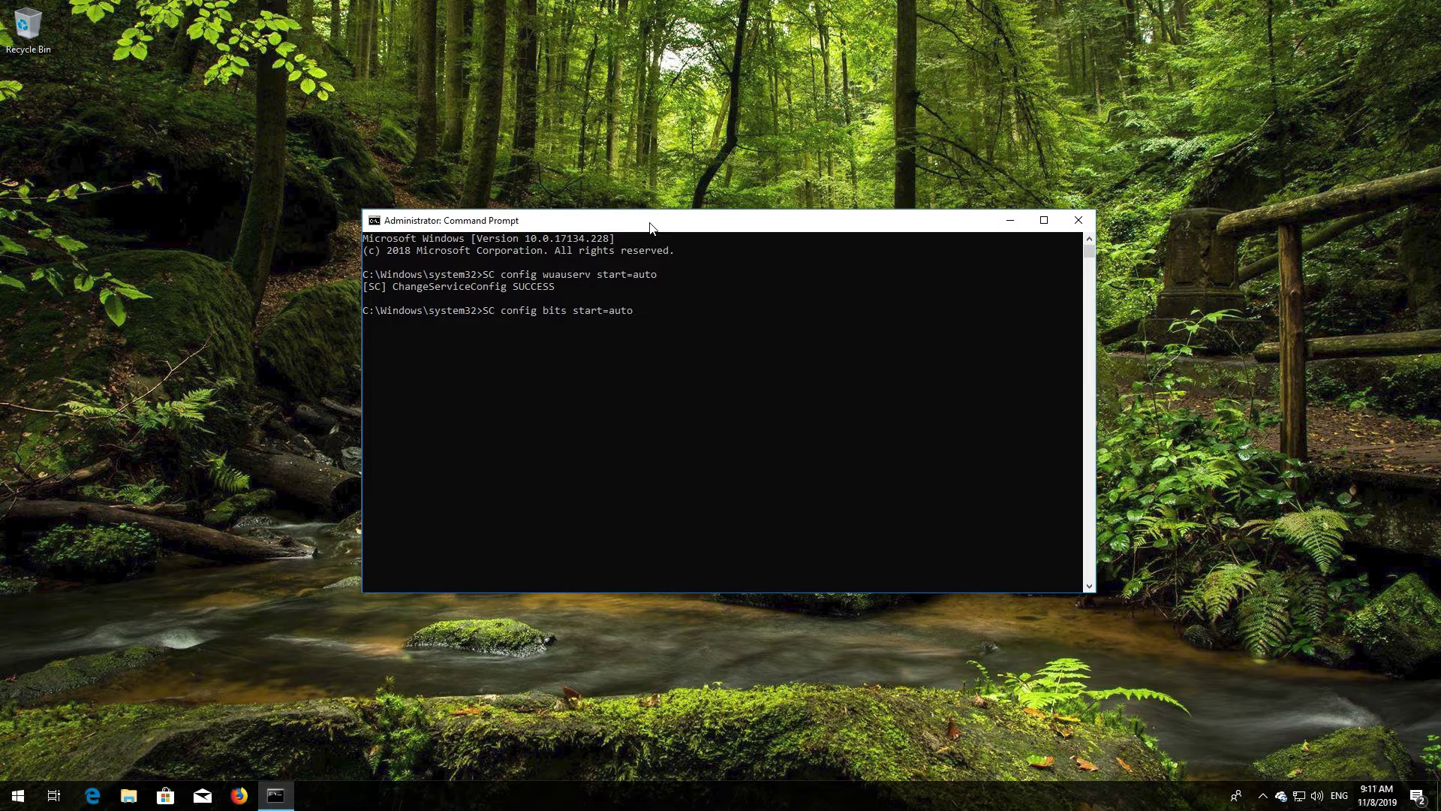
{"action": "key", "text": "Return"}
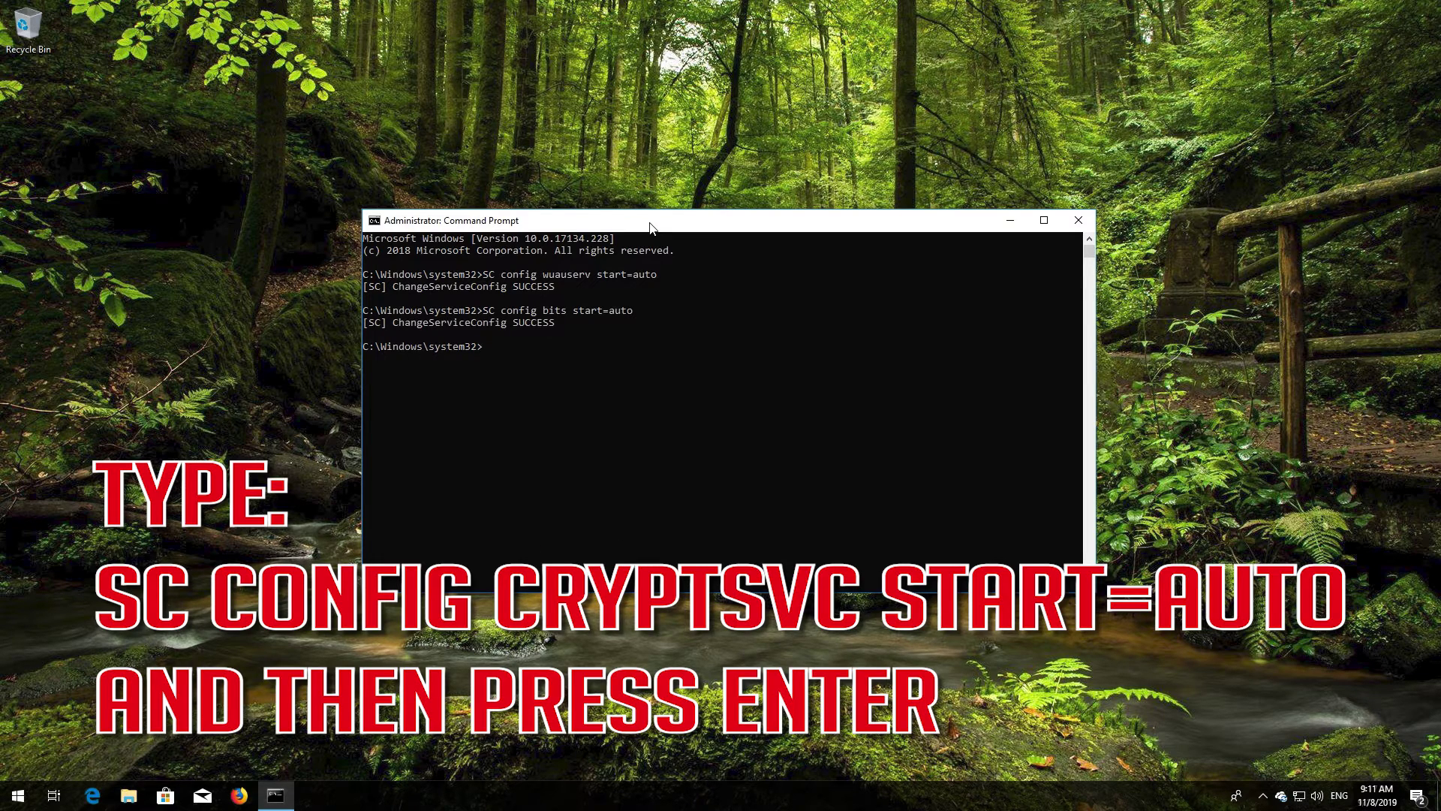
Step: Run 'SC config' start=auto for cryptsvc and trustedinstaller, then exit Command Prompt
{"action": "type", "text": "SC config cryptsvc start=auto"}
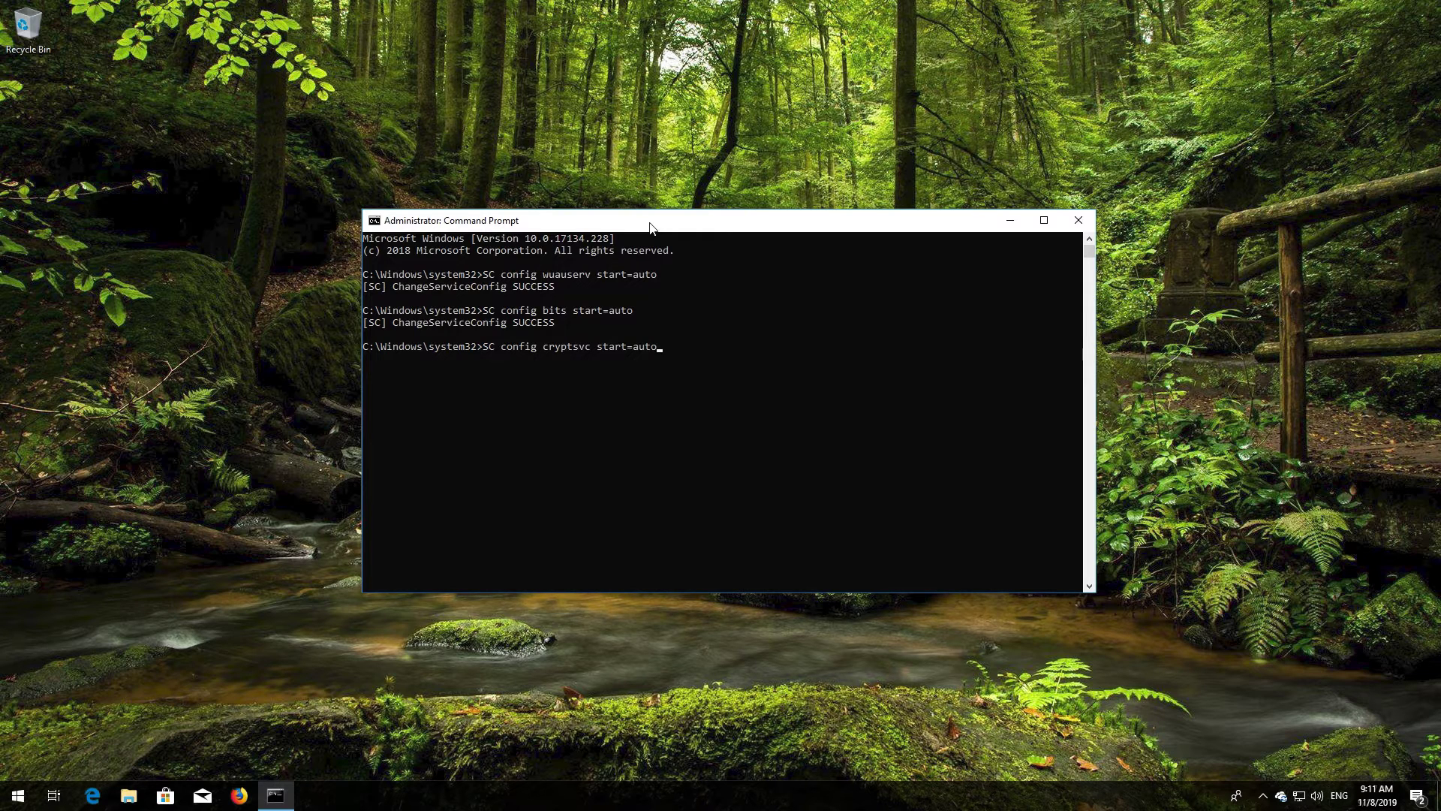
{"action": "key", "text": "Return"}
{"action": "type", "text": "SC"}
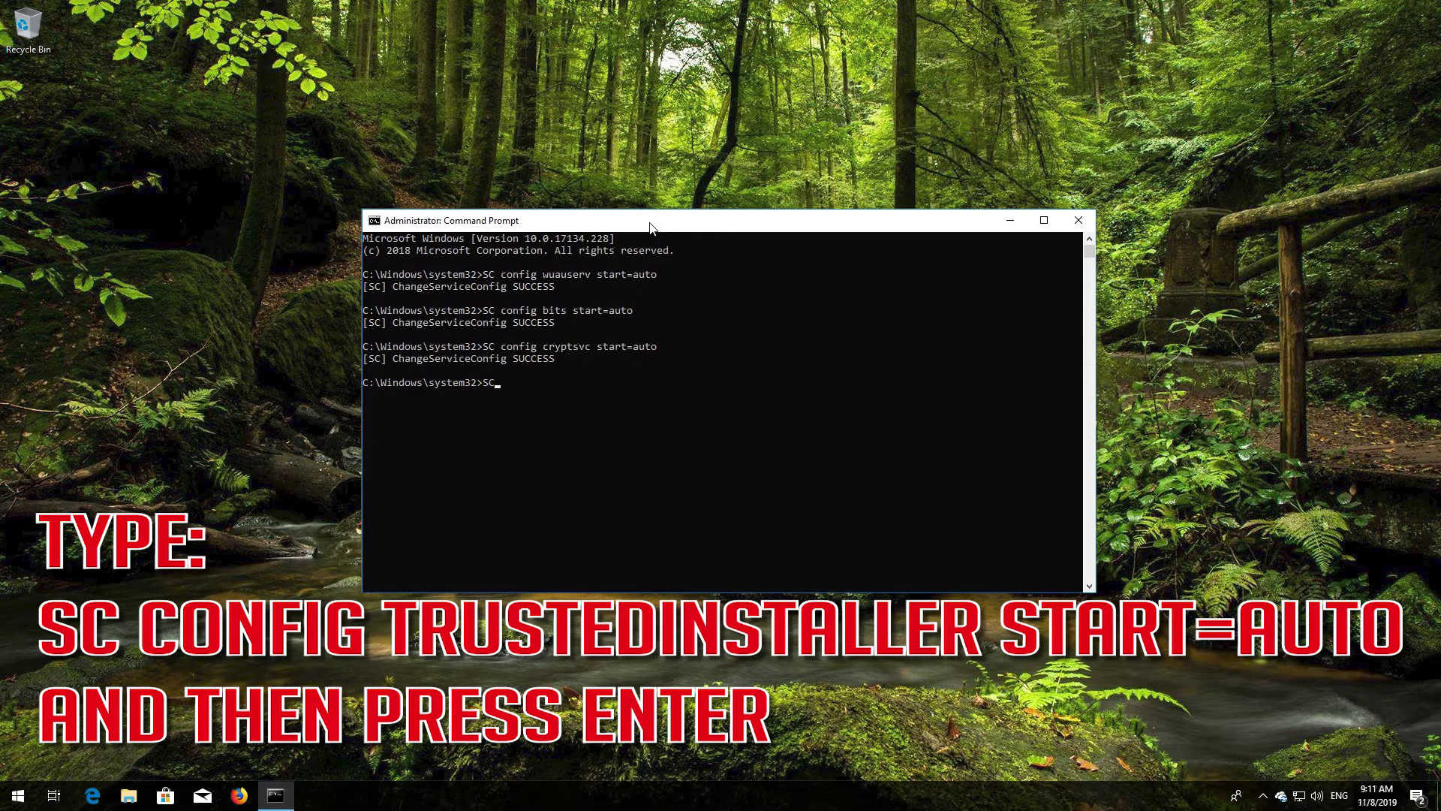
{"action": "type", "text": " config trustedinstaller start=auto"}
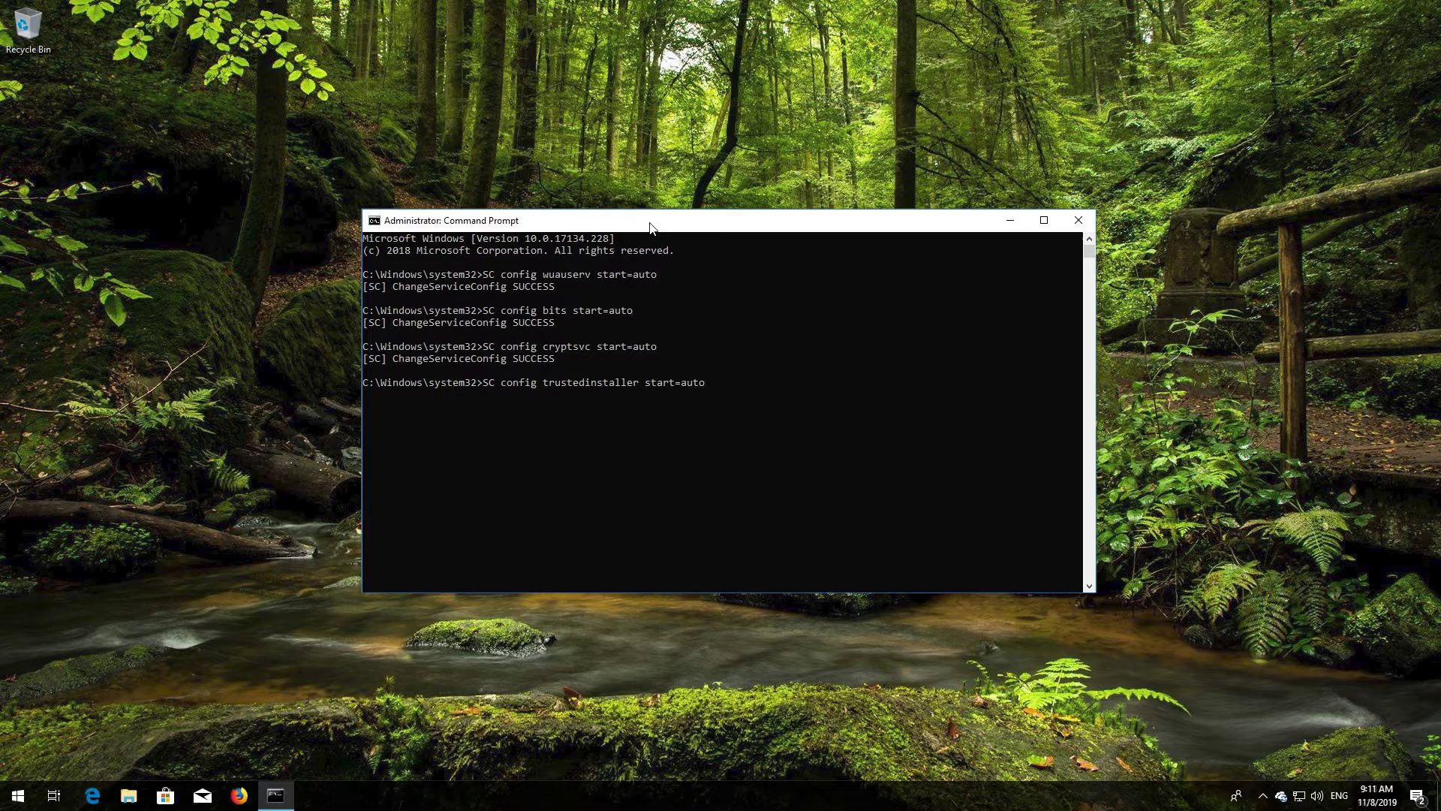
{"action": "key", "text": "Return"}
{"action": "type", "text": "exit"}
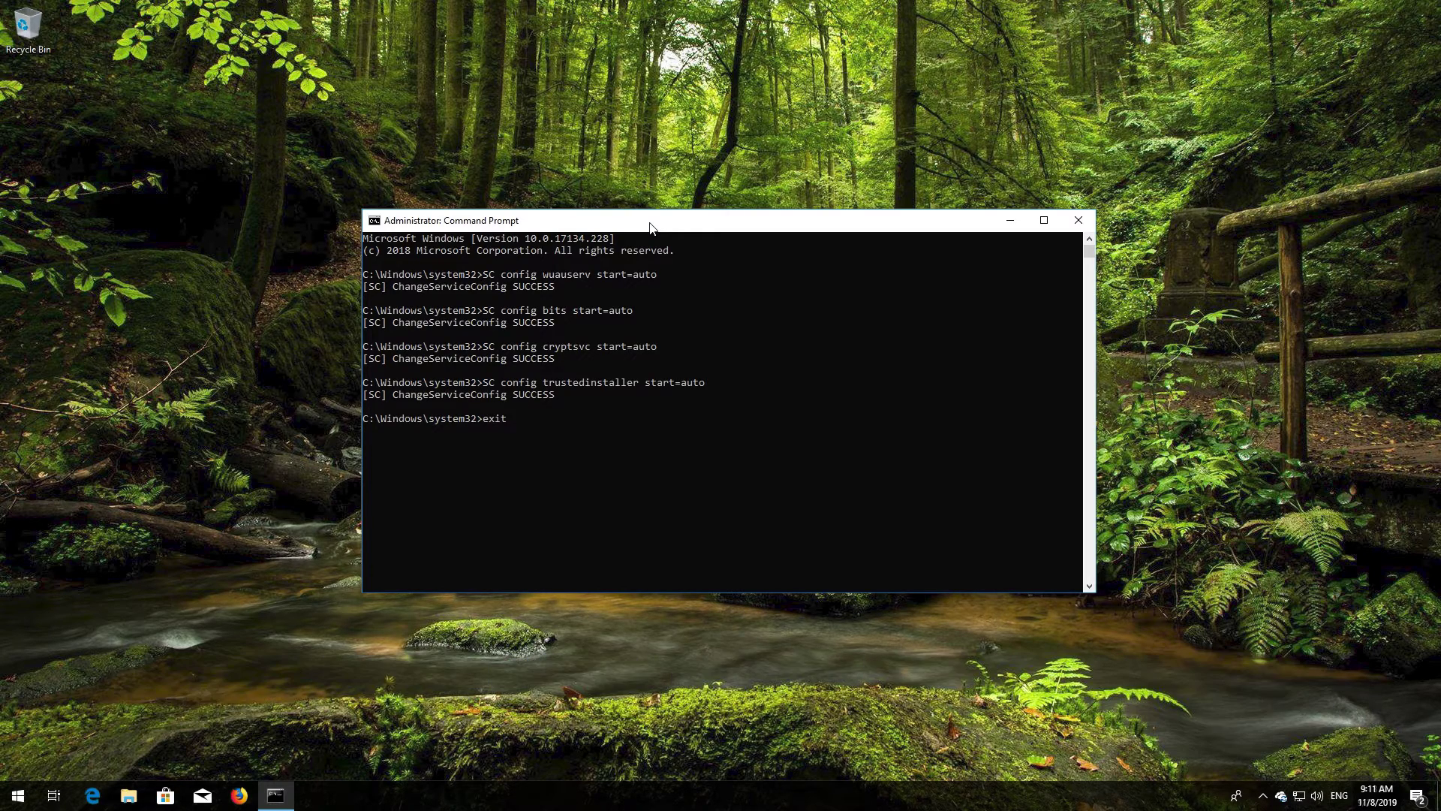
{"action": "key", "text": "Return"}
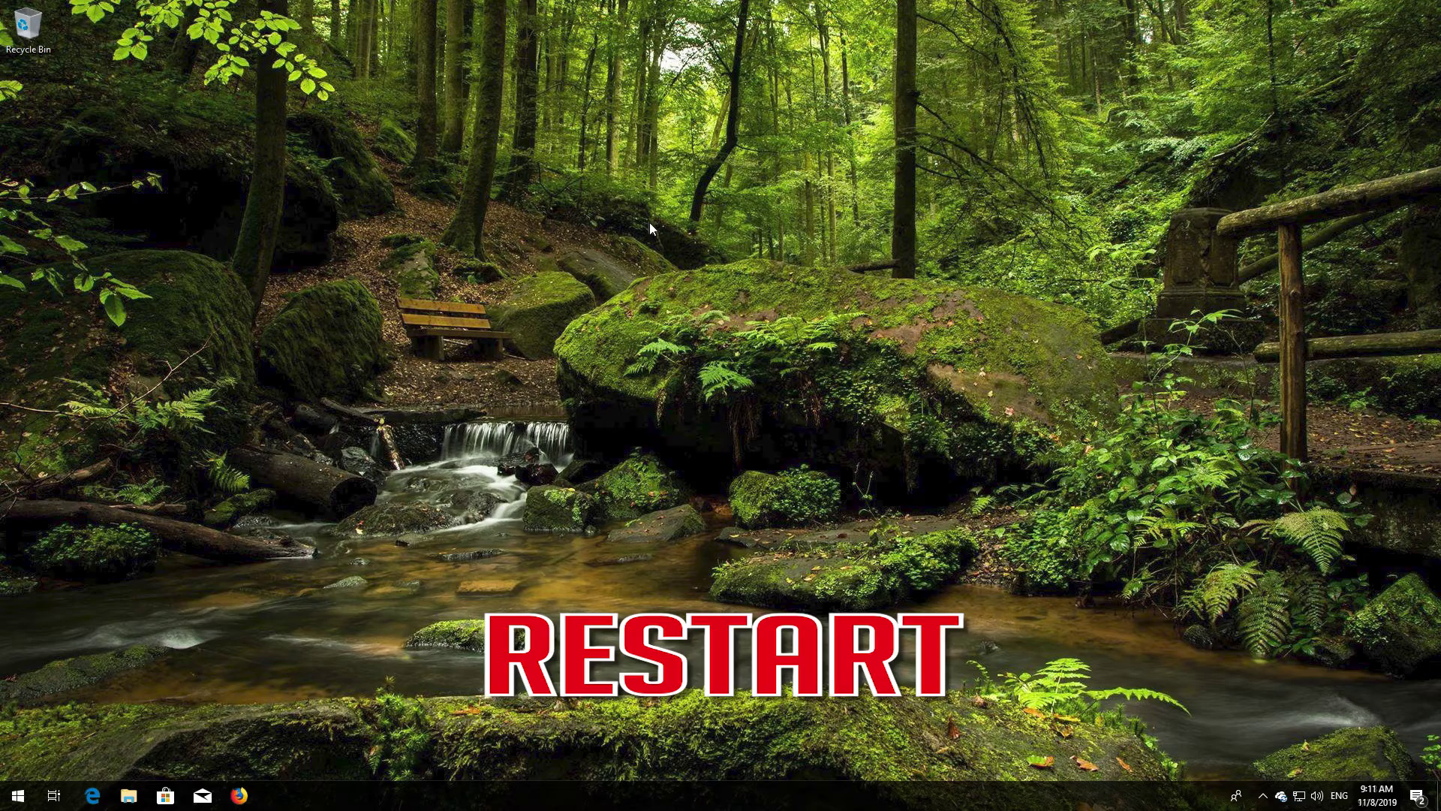
Step: Restart the computer using the Start menu power options
{"action": "key", "text": "super"}
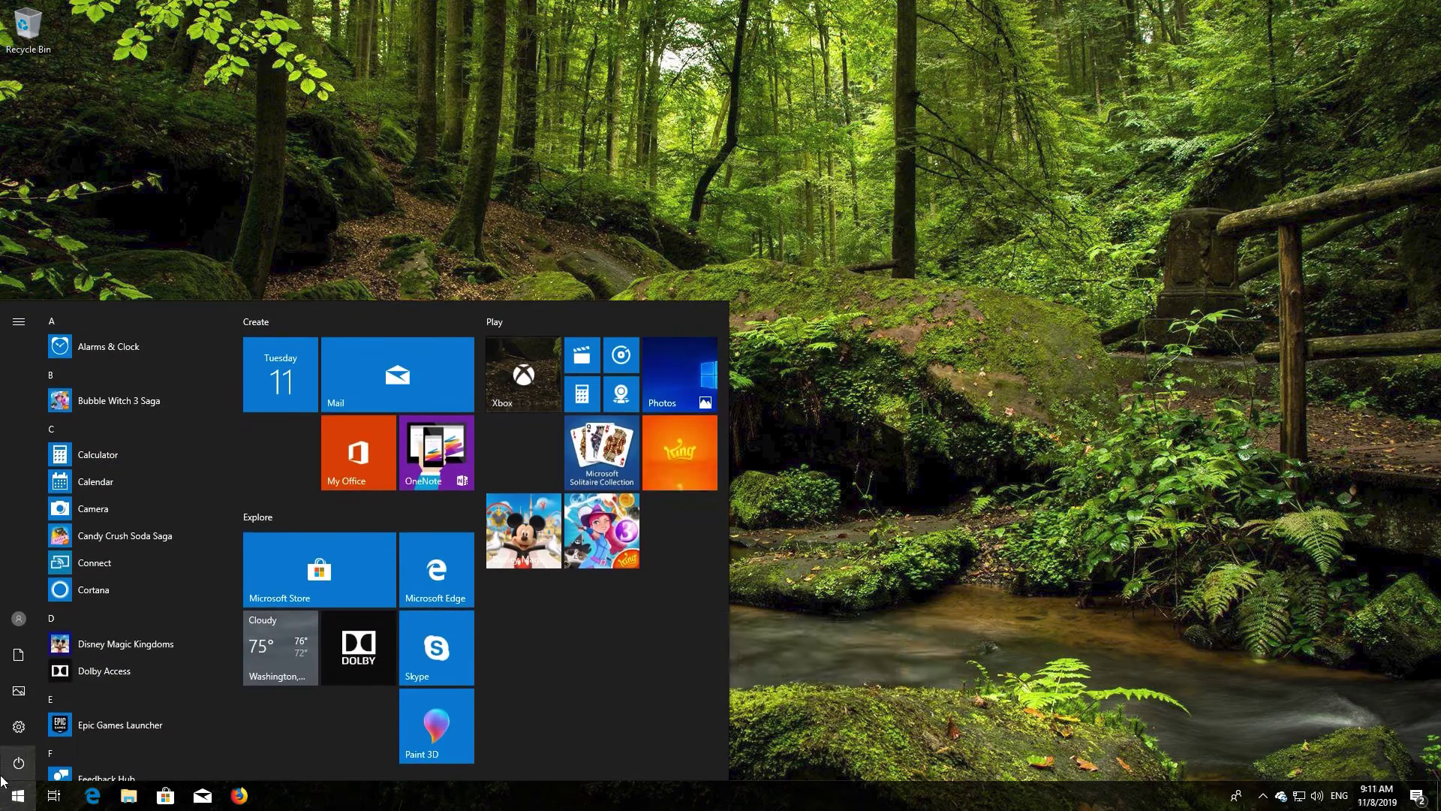
{"action": "left_click", "coordinate": [19, 762]}
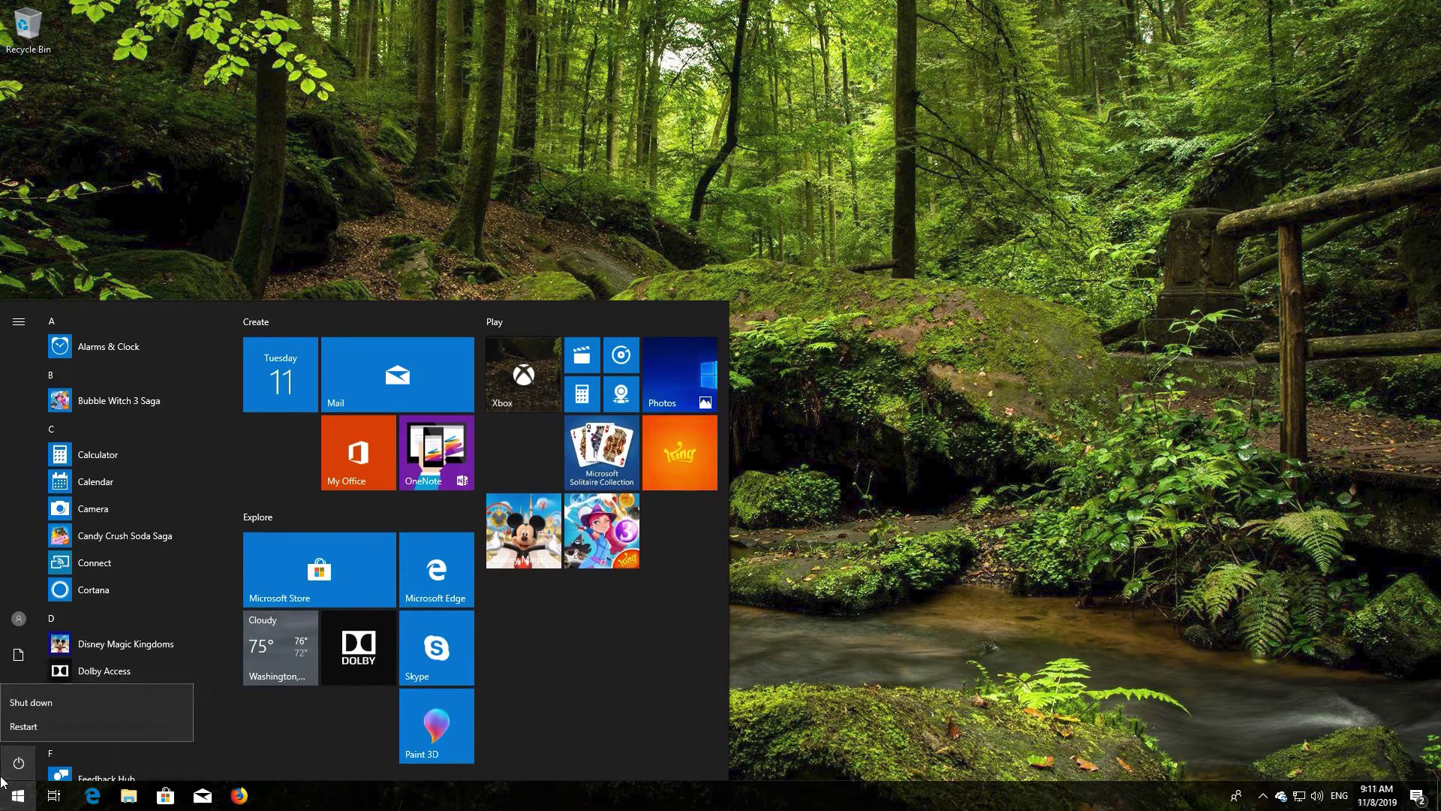
{"action": "left_click", "coordinate": [24, 725]}
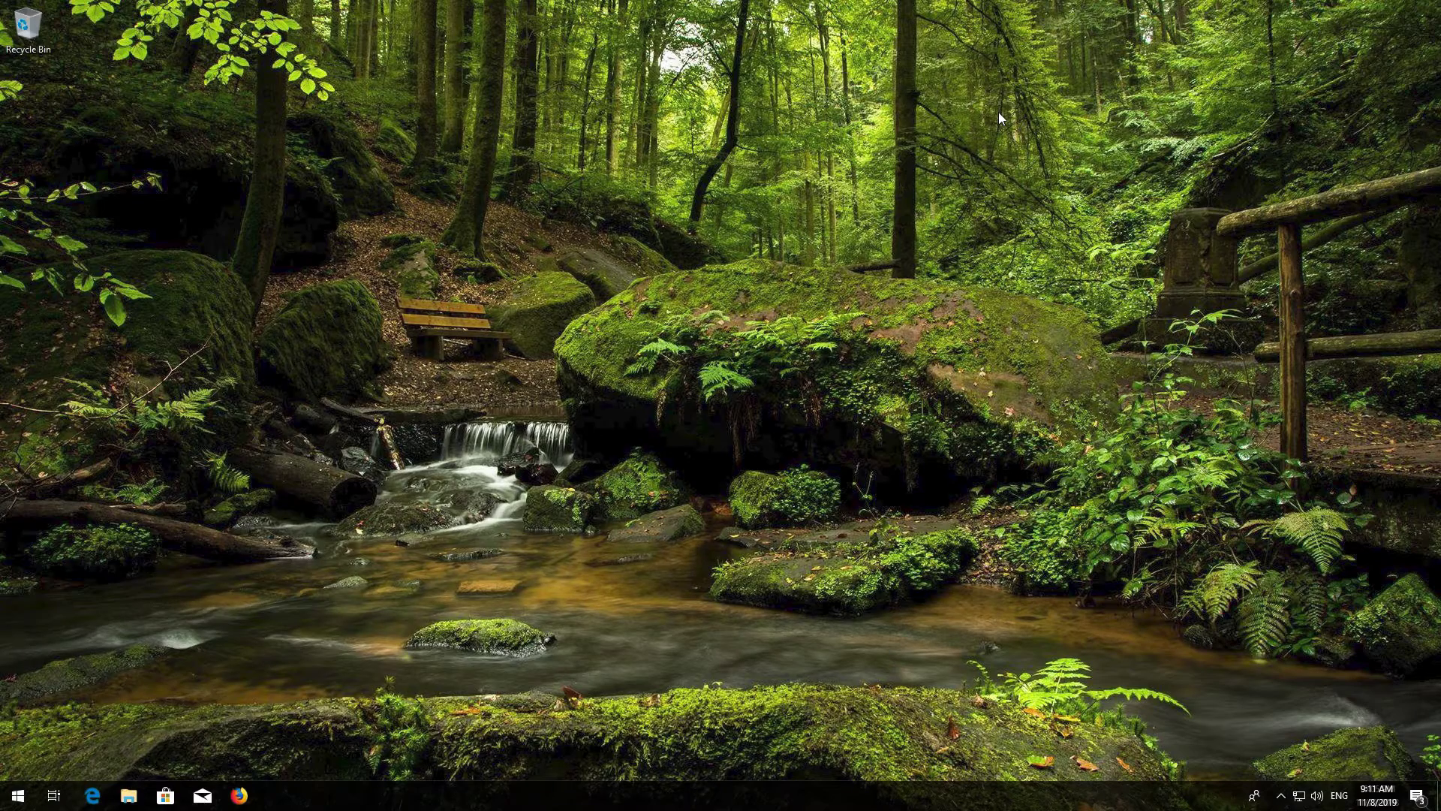
Step: Search the Start menu for 'services' to bring up the Services app
{"action": "key", "text": "super"}
{"action": "type", "text": "services"}
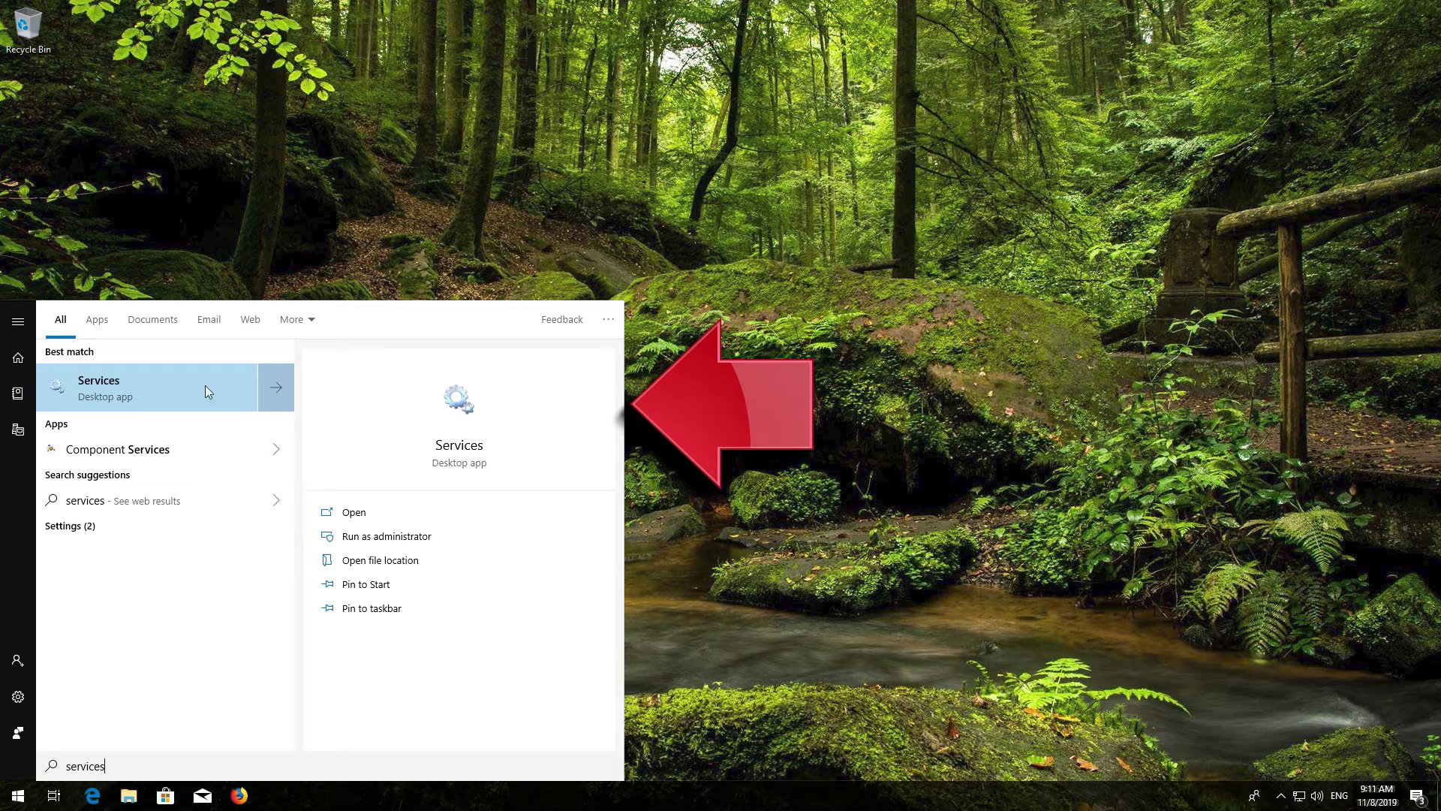
Step: Open the Services app and select the Windows Update service in the list
{"action": "left_click", "coordinate": [165, 384]}
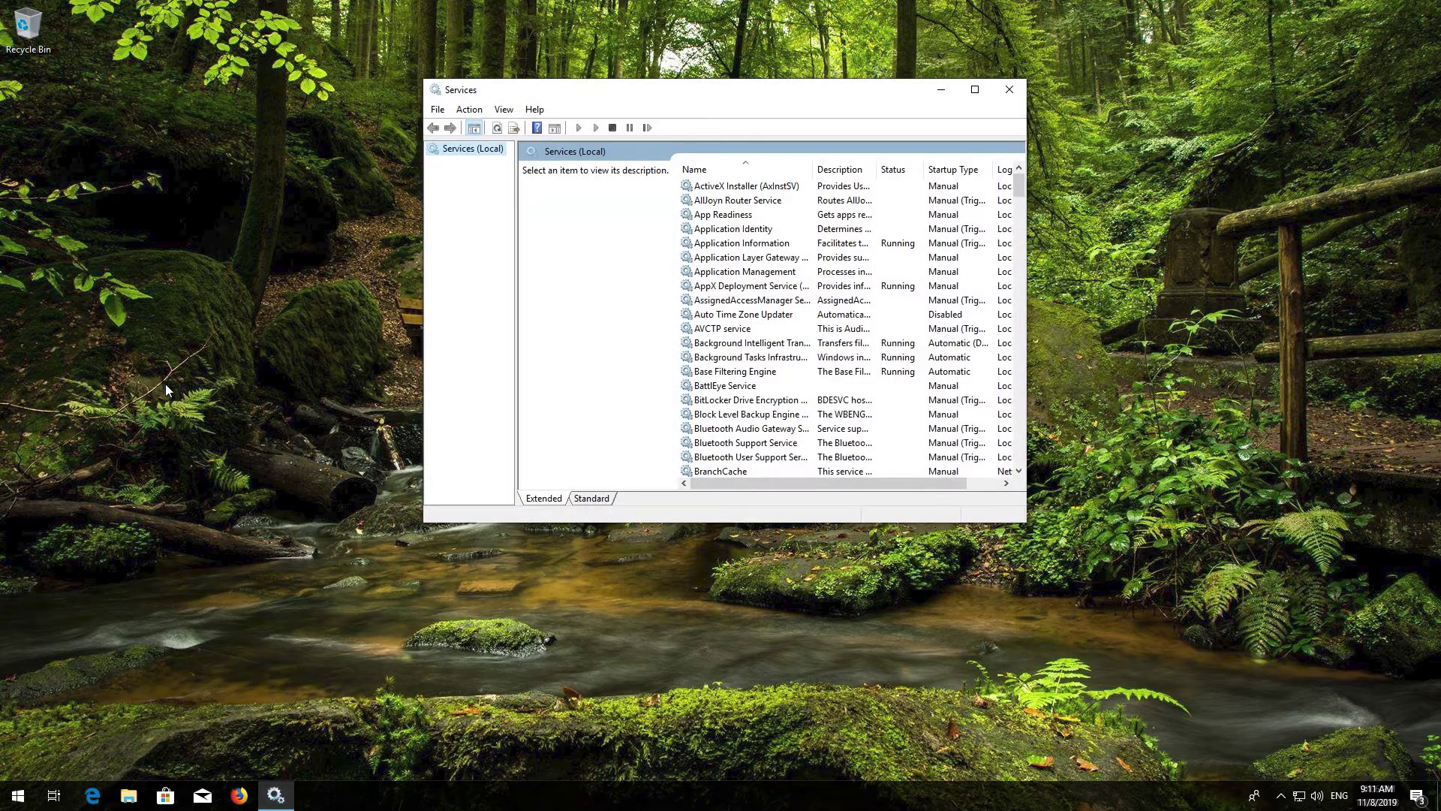
{"action": "left_click", "coordinate": [720, 328]}
{"action": "scroll", "coordinate": [719, 328], "scroll_direction": "down", "scroll_amount": 12}
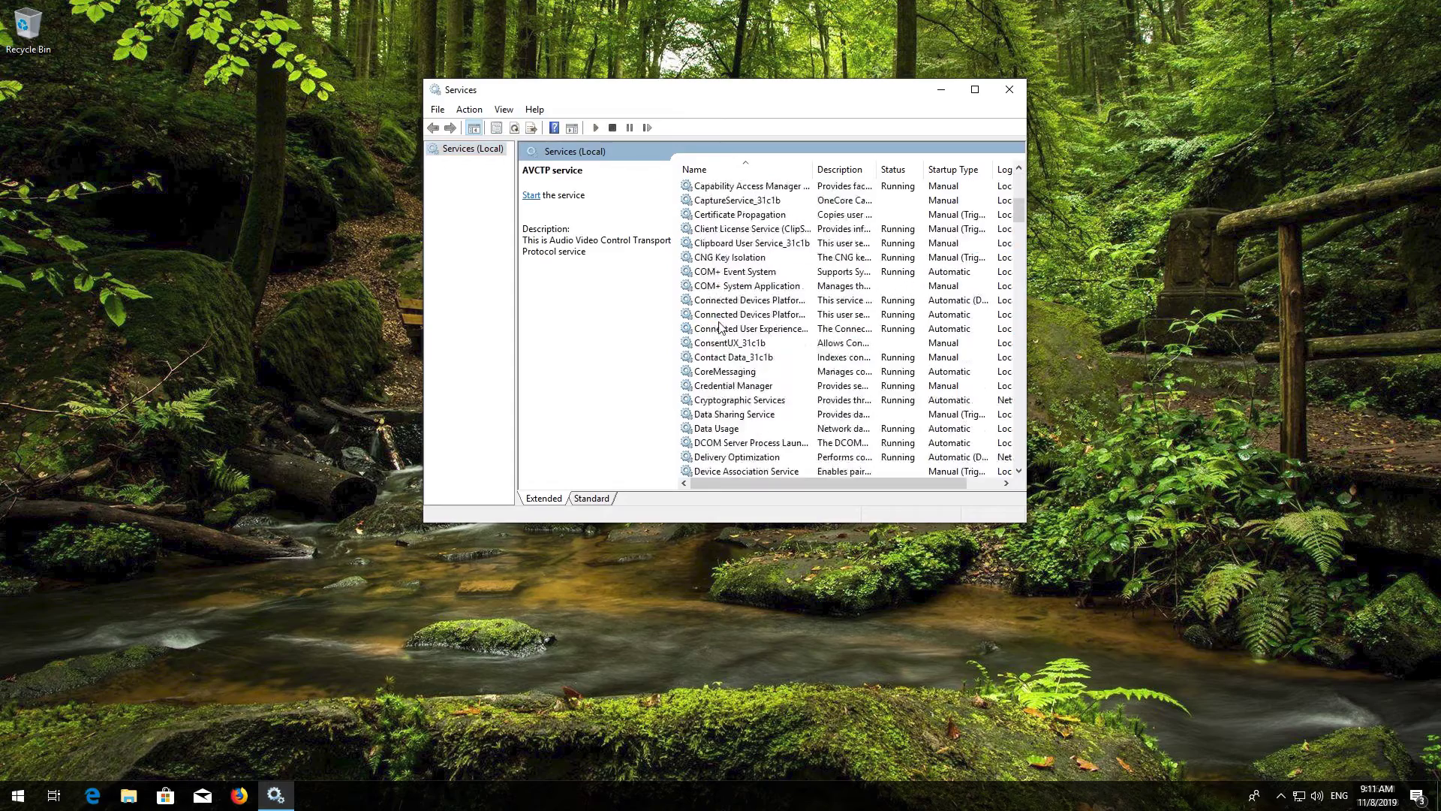
{"action": "scroll", "coordinate": [719, 328], "scroll_direction": "down", "scroll_amount": 20}
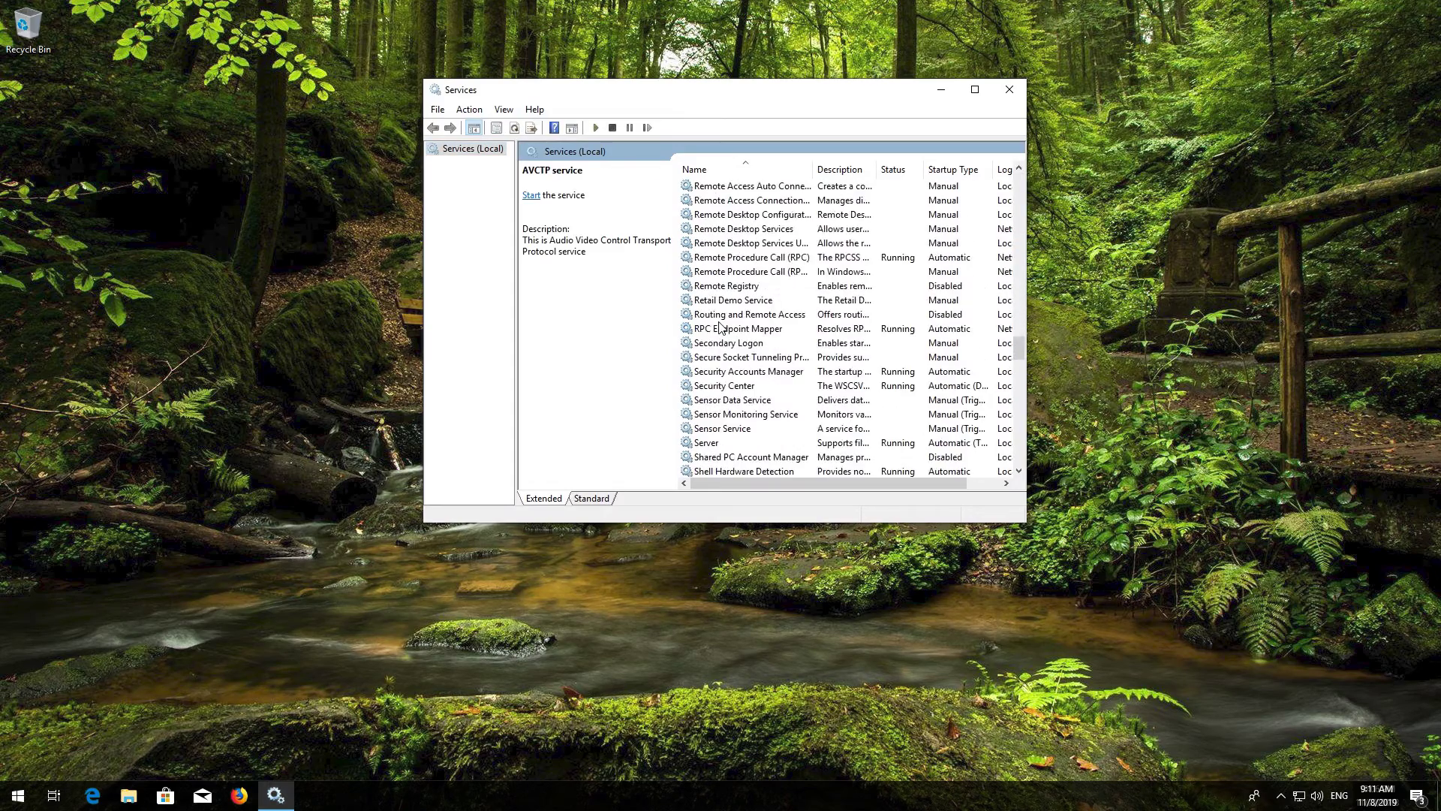
{"action": "scroll", "coordinate": [719, 328], "scroll_direction": "down", "scroll_amount": 6}
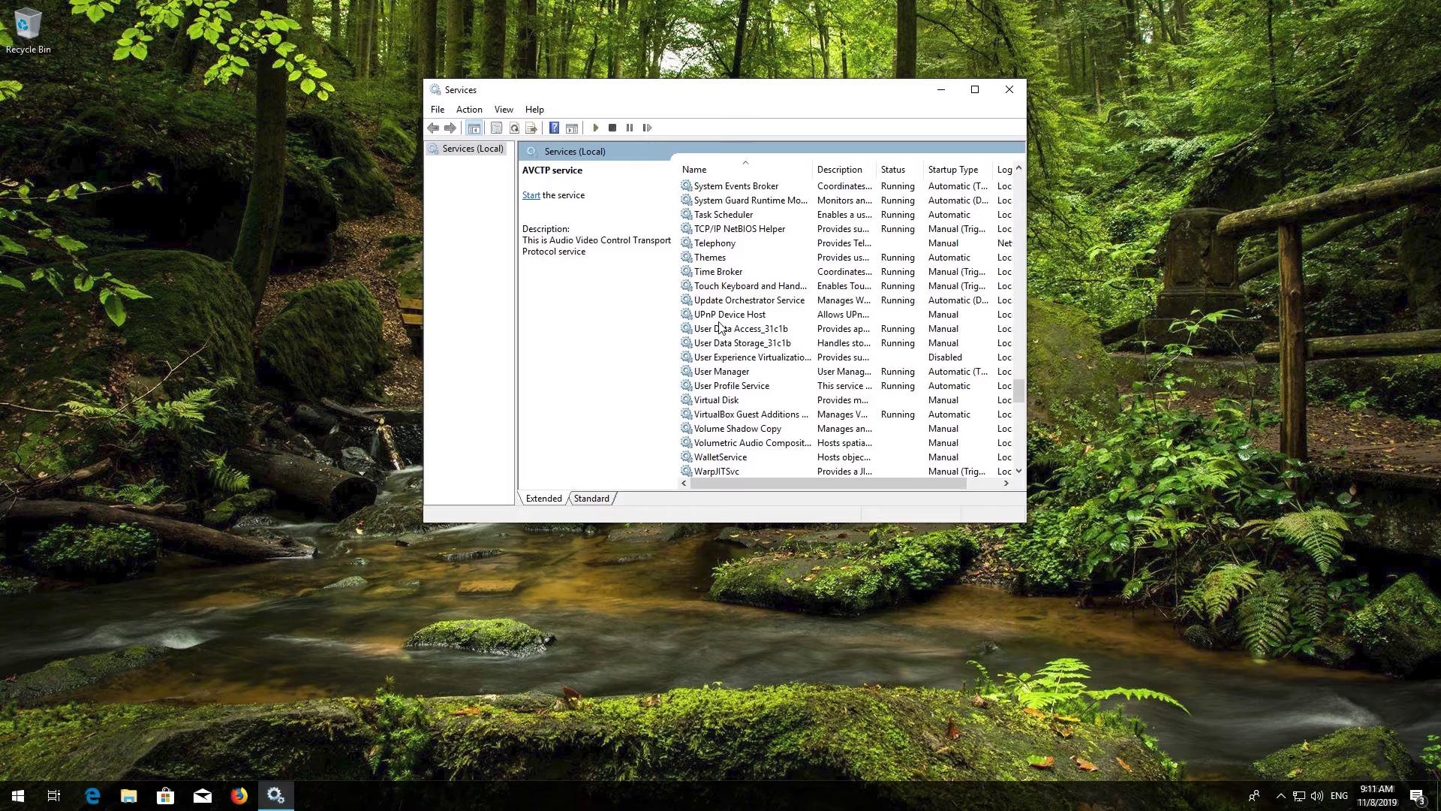
{"action": "scroll", "coordinate": [719, 328], "scroll_direction": "down", "scroll_amount": 5}
{"action": "scroll", "coordinate": [719, 328], "scroll_direction": "down", "scroll_amount": 10}
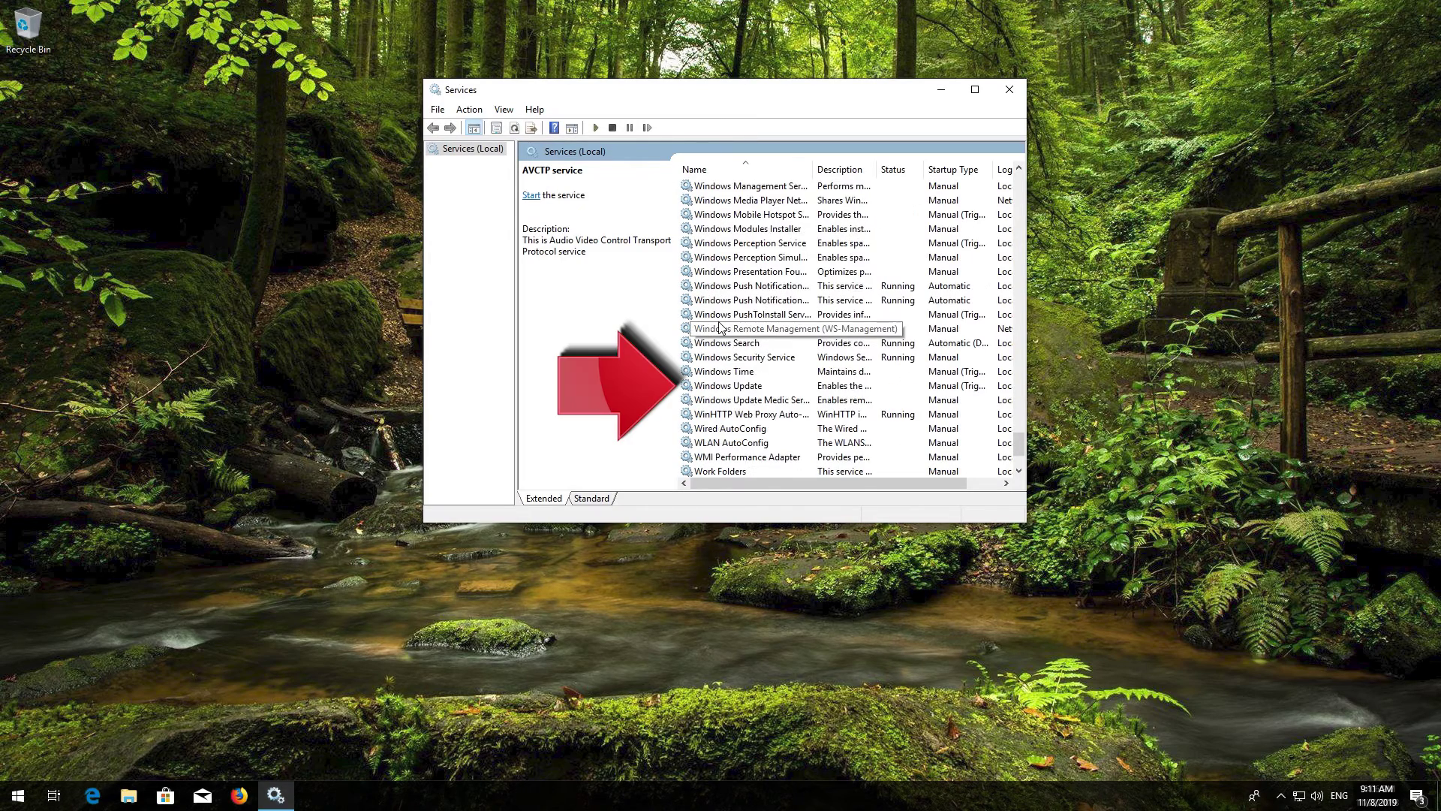
{"action": "left_click", "coordinate": [730, 386]}
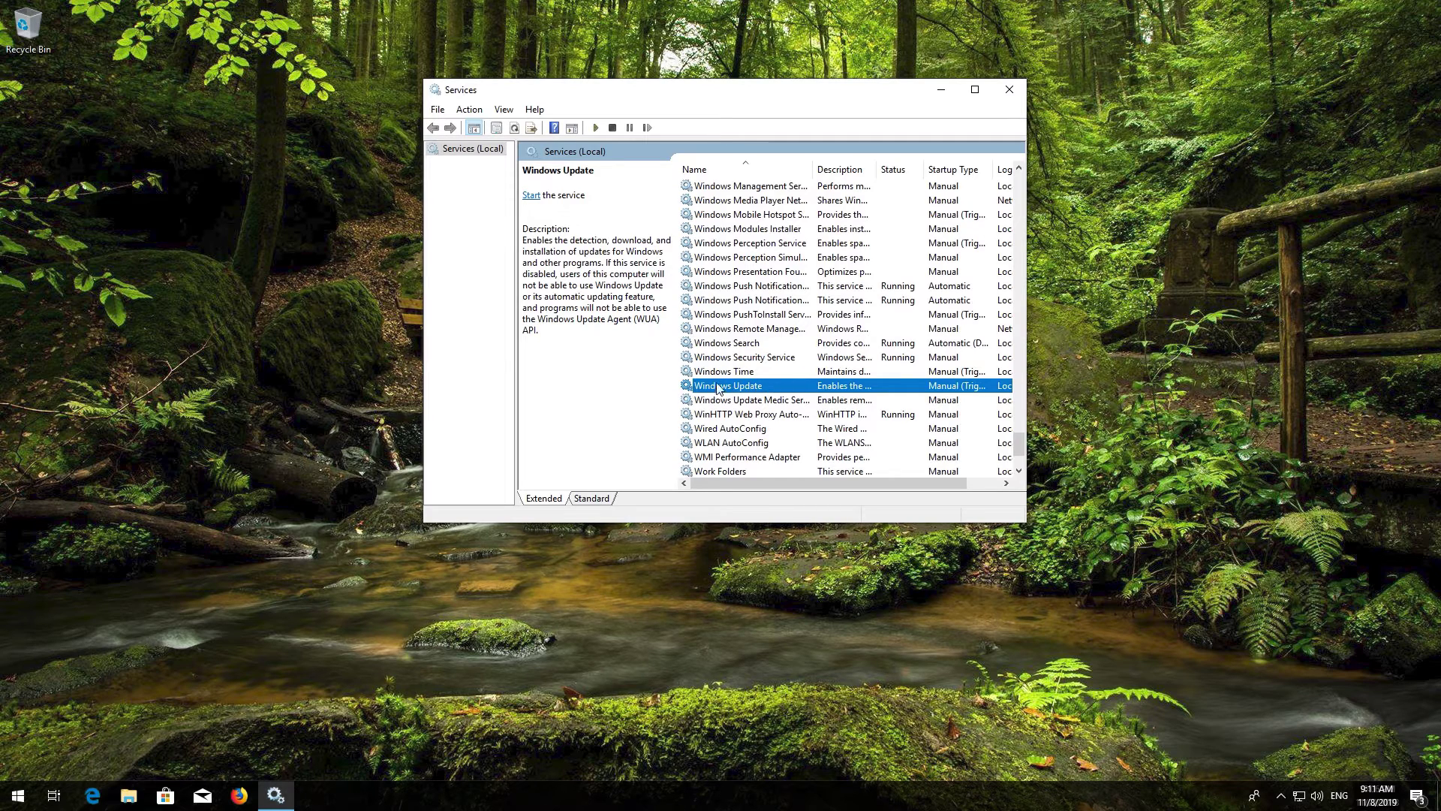
Step: Set the Windows Update service's startup type to Automatic and apply it
{"action": "right_click", "coordinate": [745, 388]}
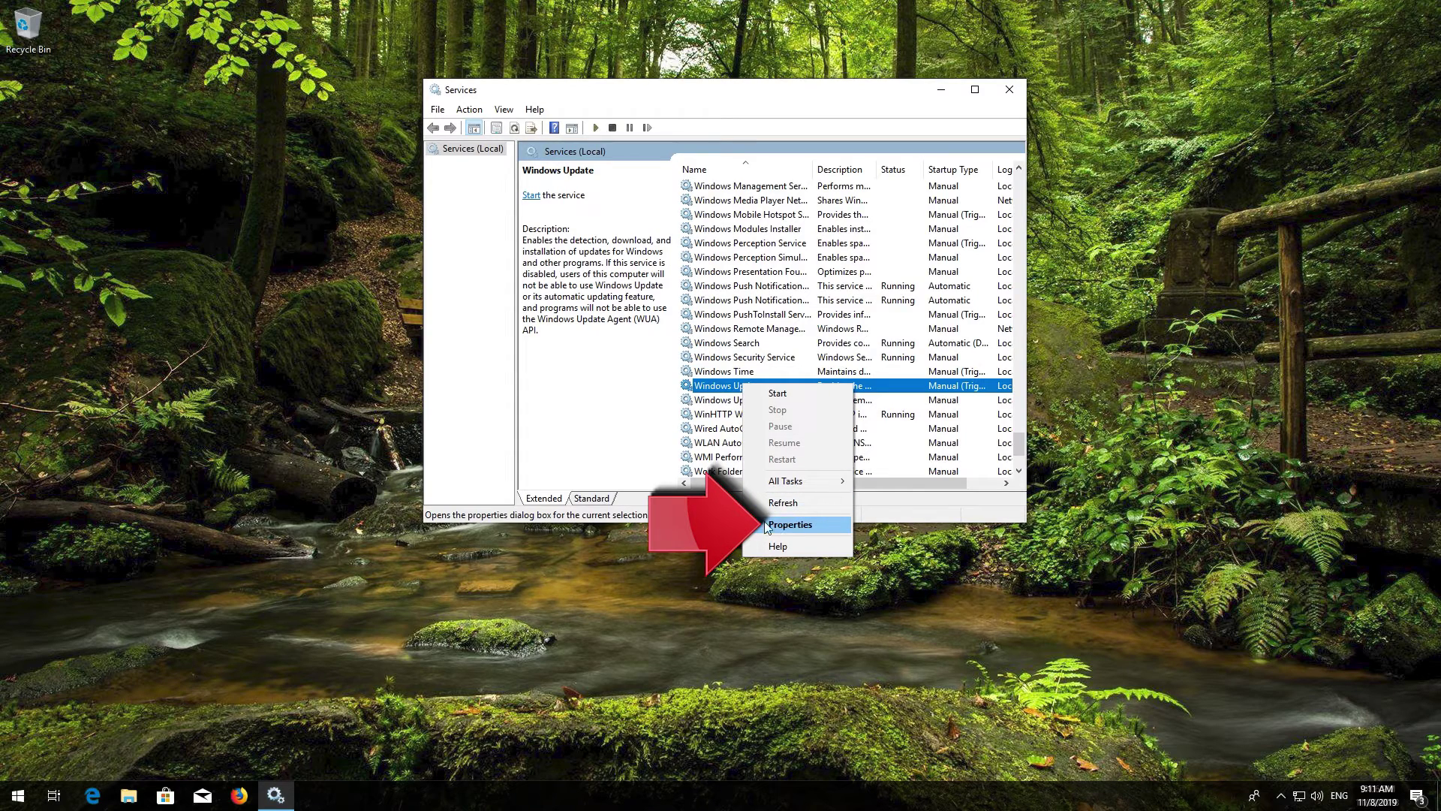
{"action": "left_click", "coordinate": [800, 524]}
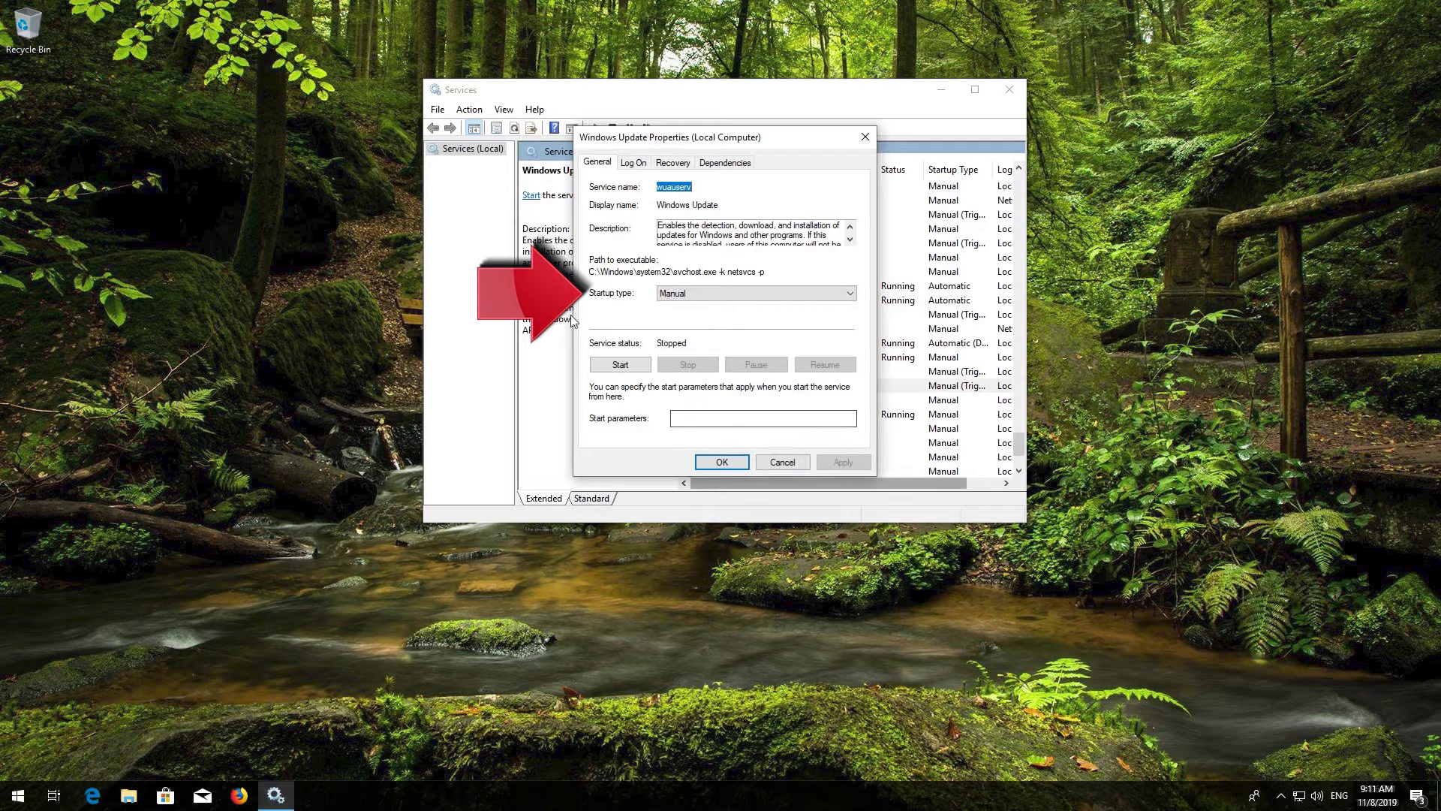
{"action": "left_click", "coordinate": [746, 295]}
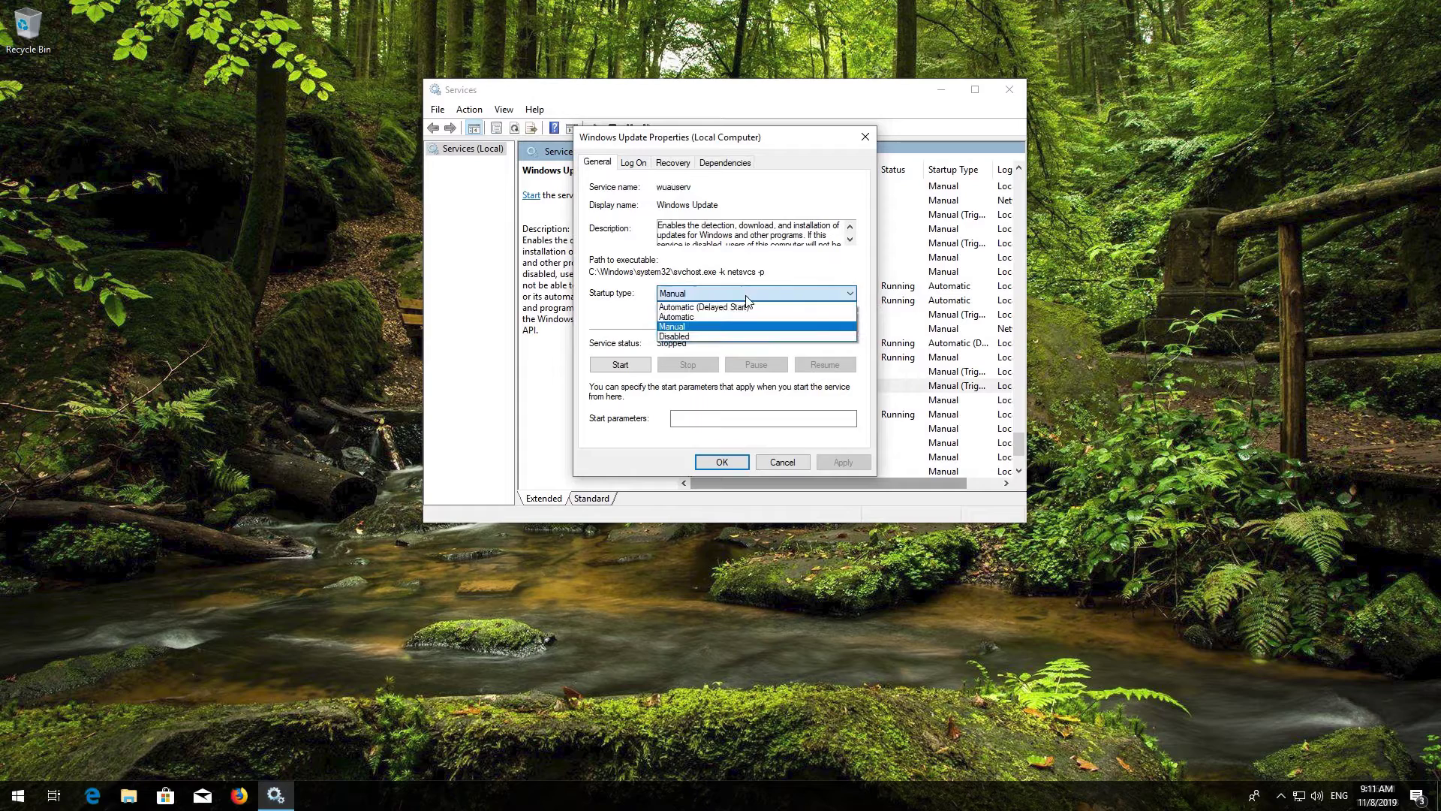
{"action": "left_click", "coordinate": [712, 316]}
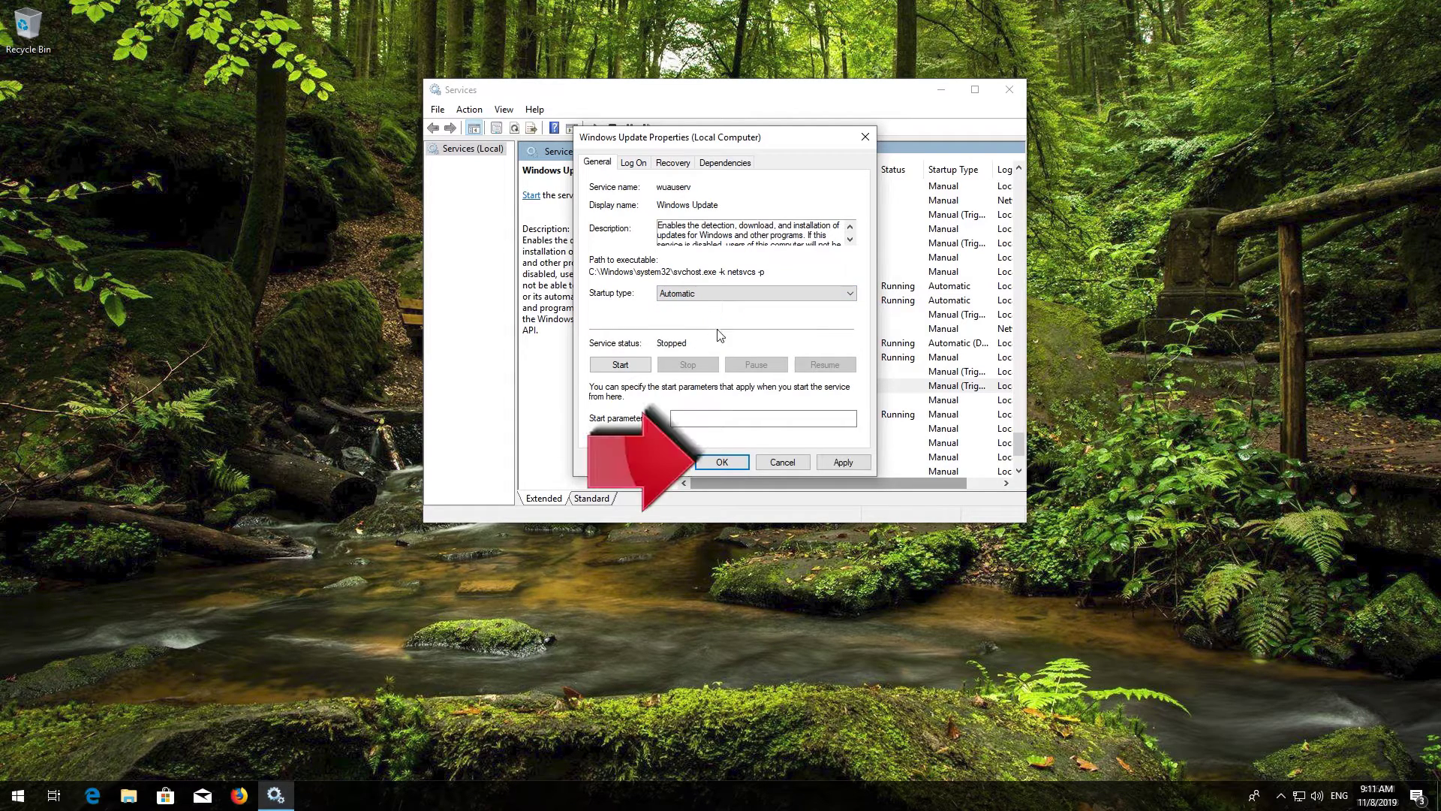
{"action": "left_click", "coordinate": [844, 462]}
{"action": "left_click", "coordinate": [722, 462]}
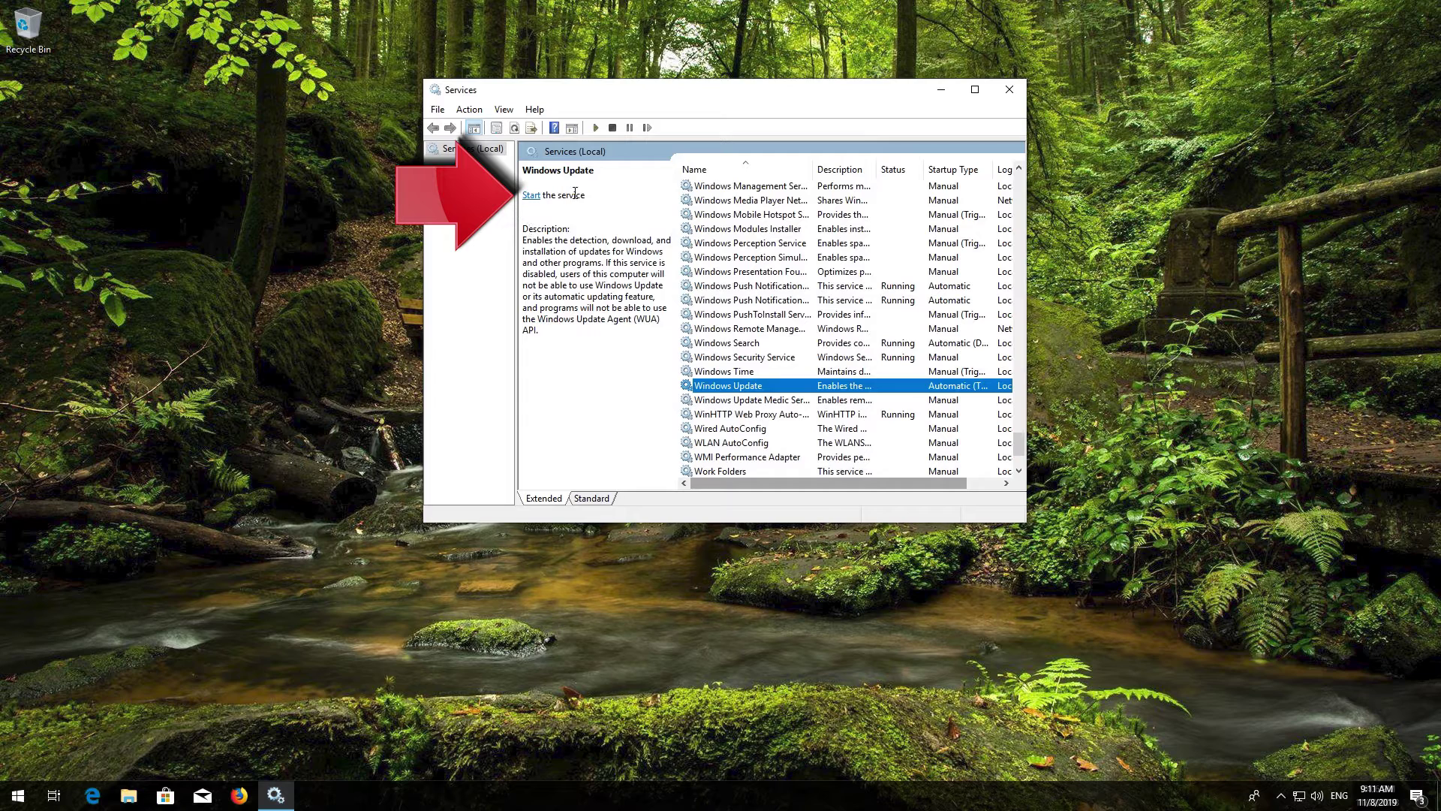
Step: Start, then restart, the Windows Update service and close Services
{"action": "left_click", "coordinate": [532, 195]}
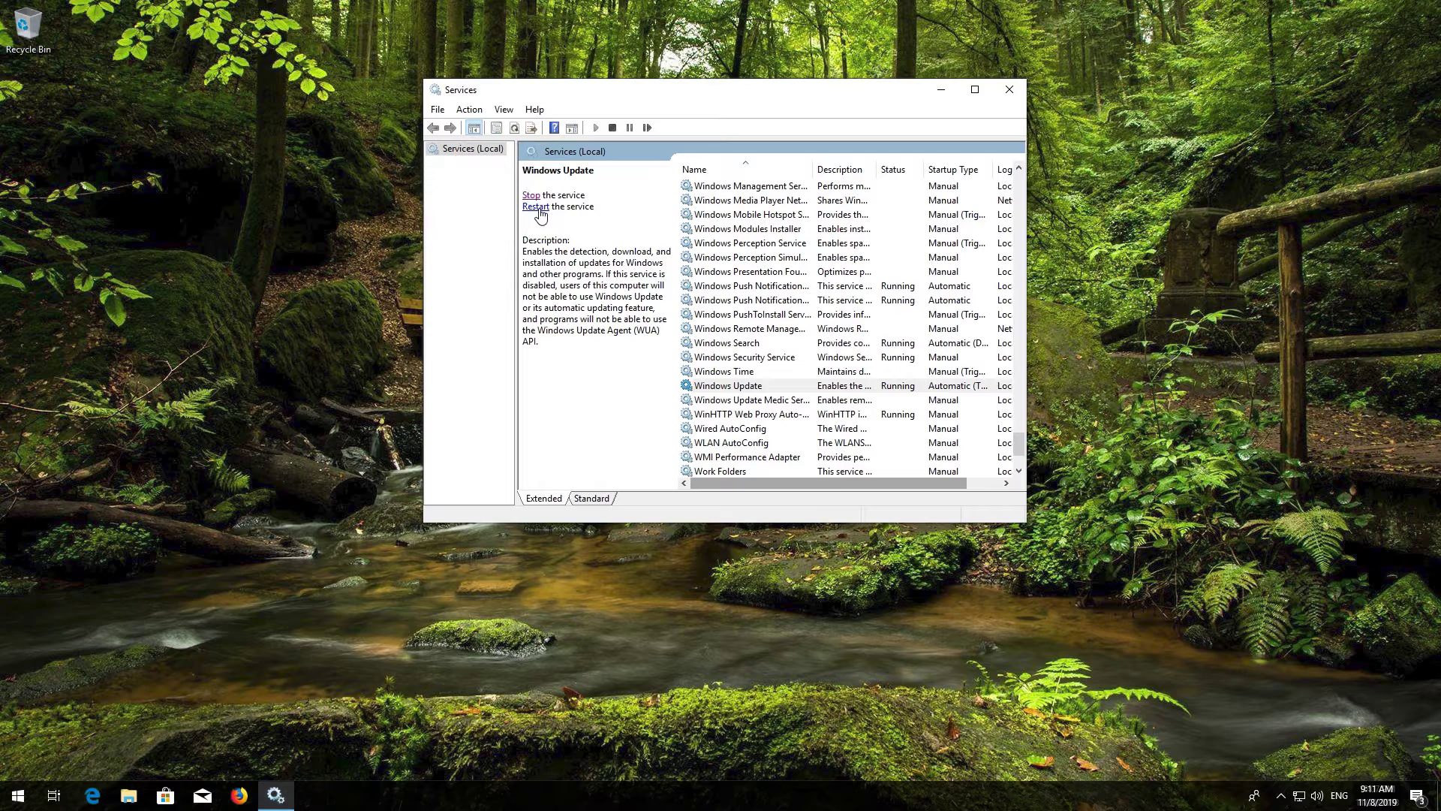
{"action": "left_click", "coordinate": [537, 208]}
{"action": "left_click", "coordinate": [1024, 87]}
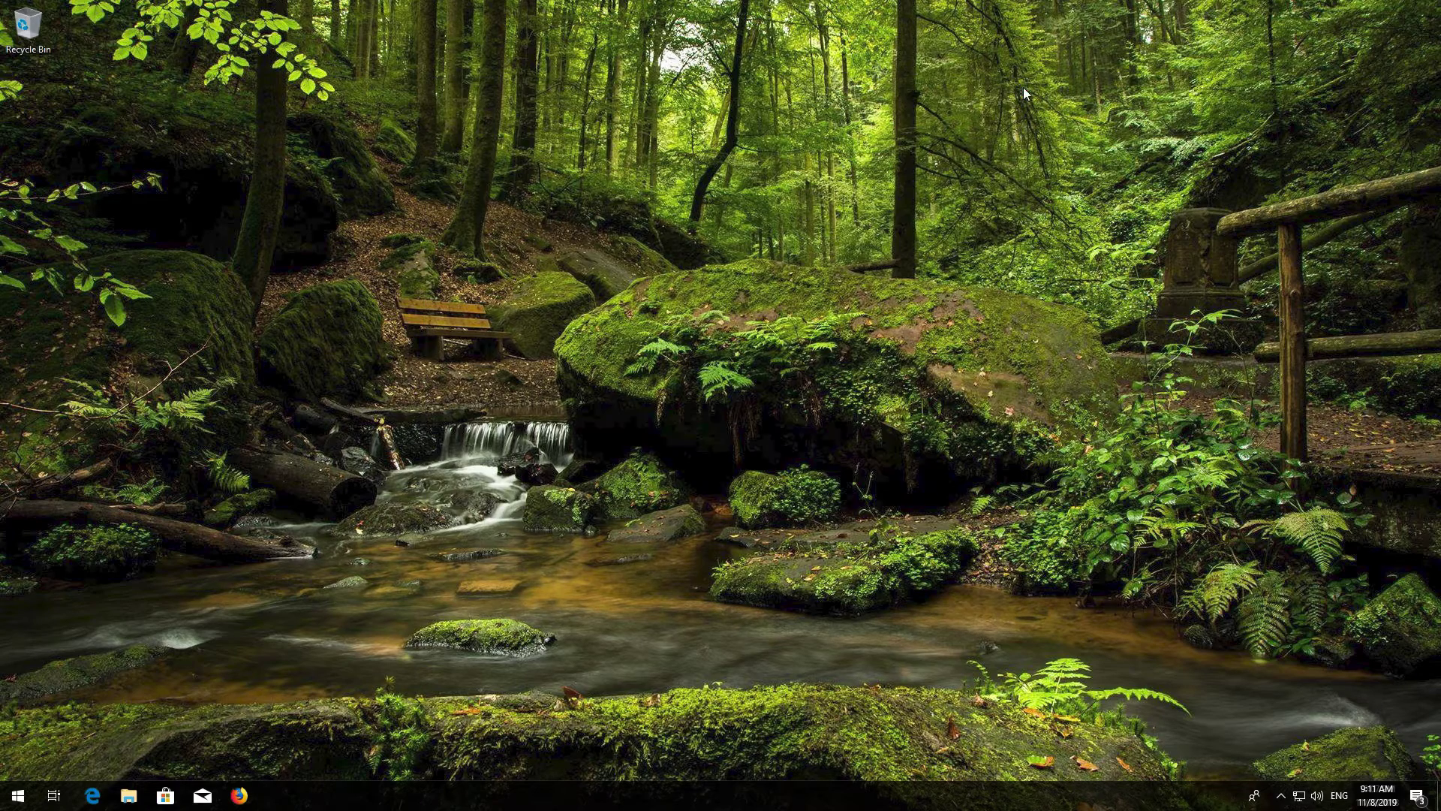
Step: Restart the computer from the Start menu power options
{"action": "left_click", "coordinate": [17, 790]}
{"action": "left_click", "coordinate": [17, 765]}
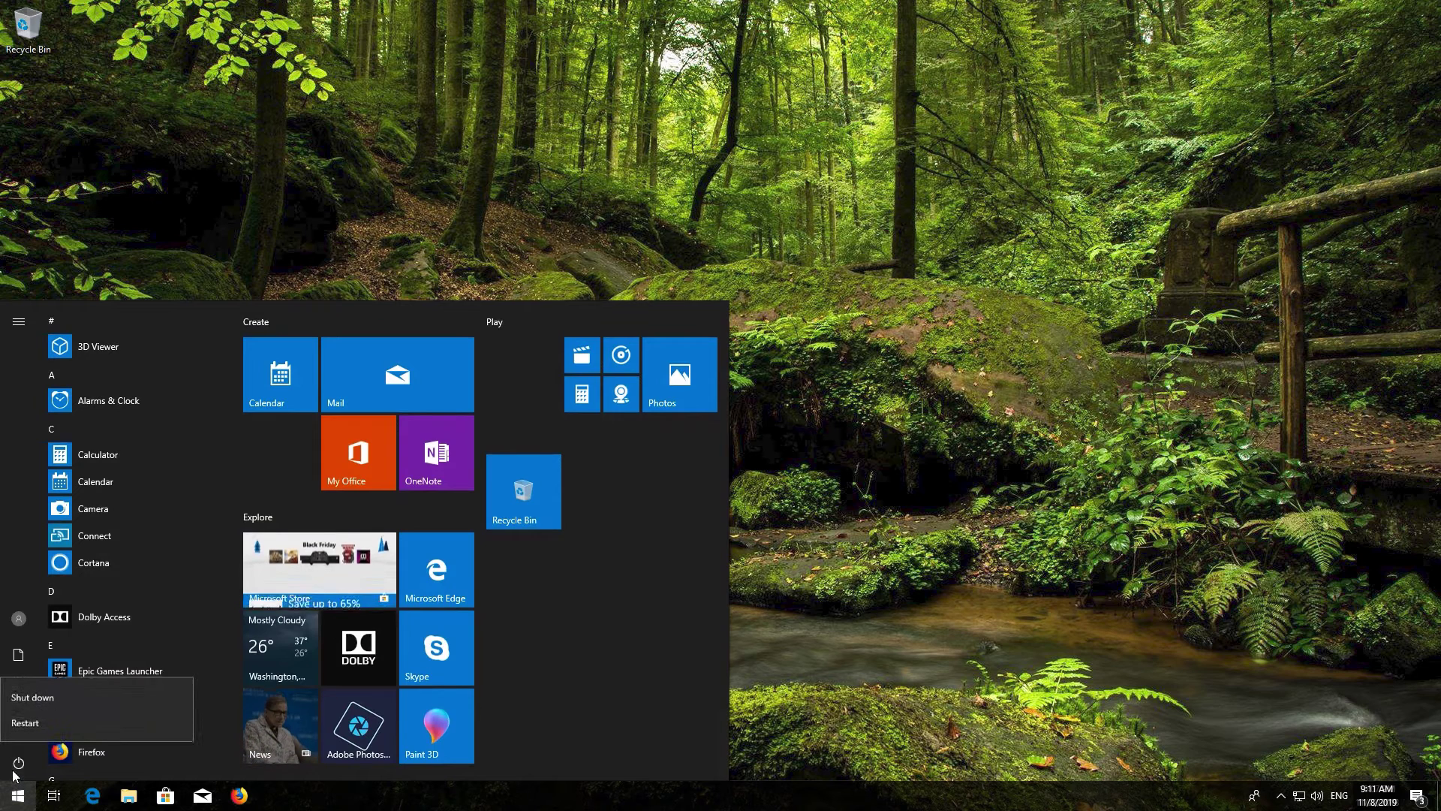
{"action": "left_click", "coordinate": [22, 726]}
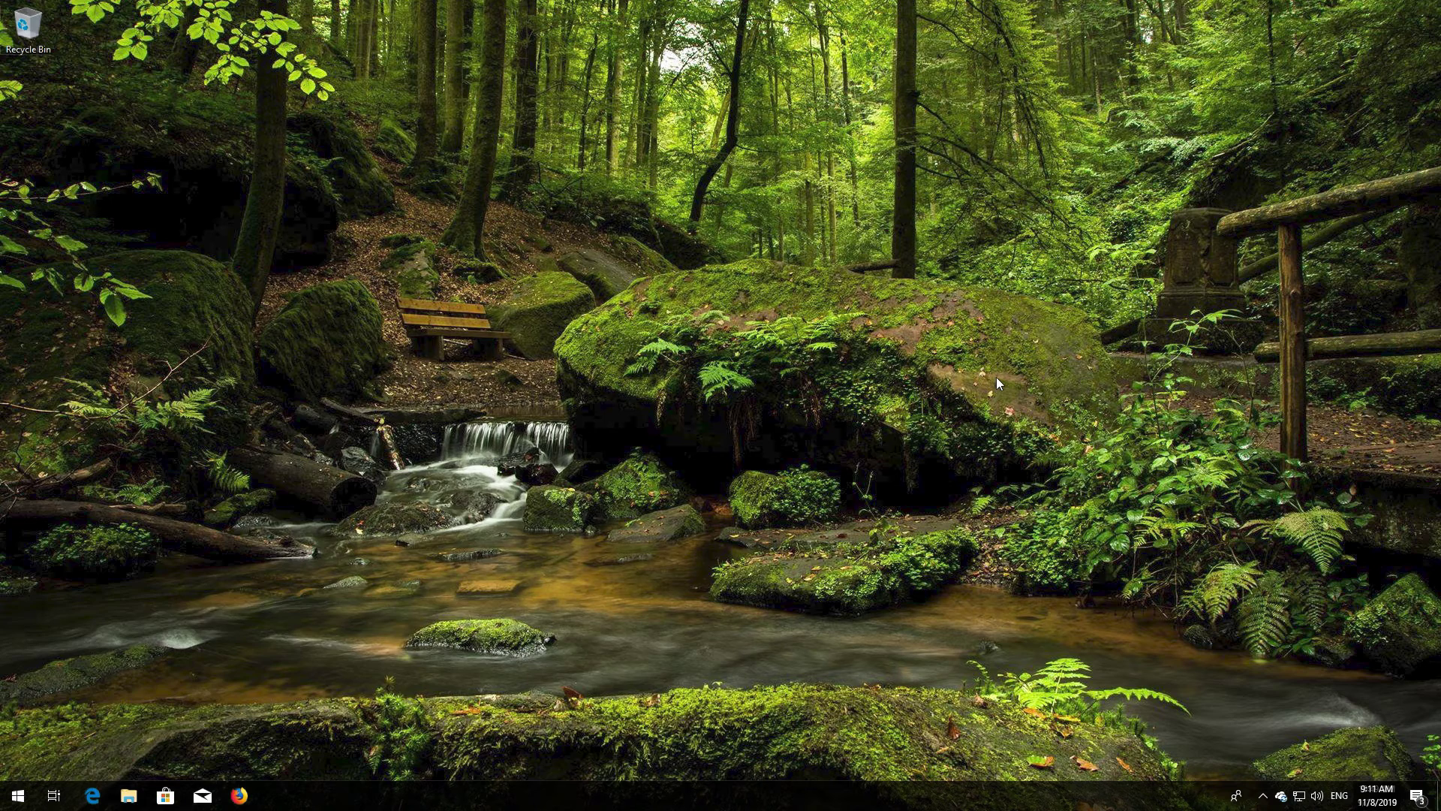
Step: Search 'troubleshoot' and run the Windows Update troubleshooter from Troubleshoot settings
{"action": "key", "text": "super"}
{"action": "type", "text": "troubleshoo"}
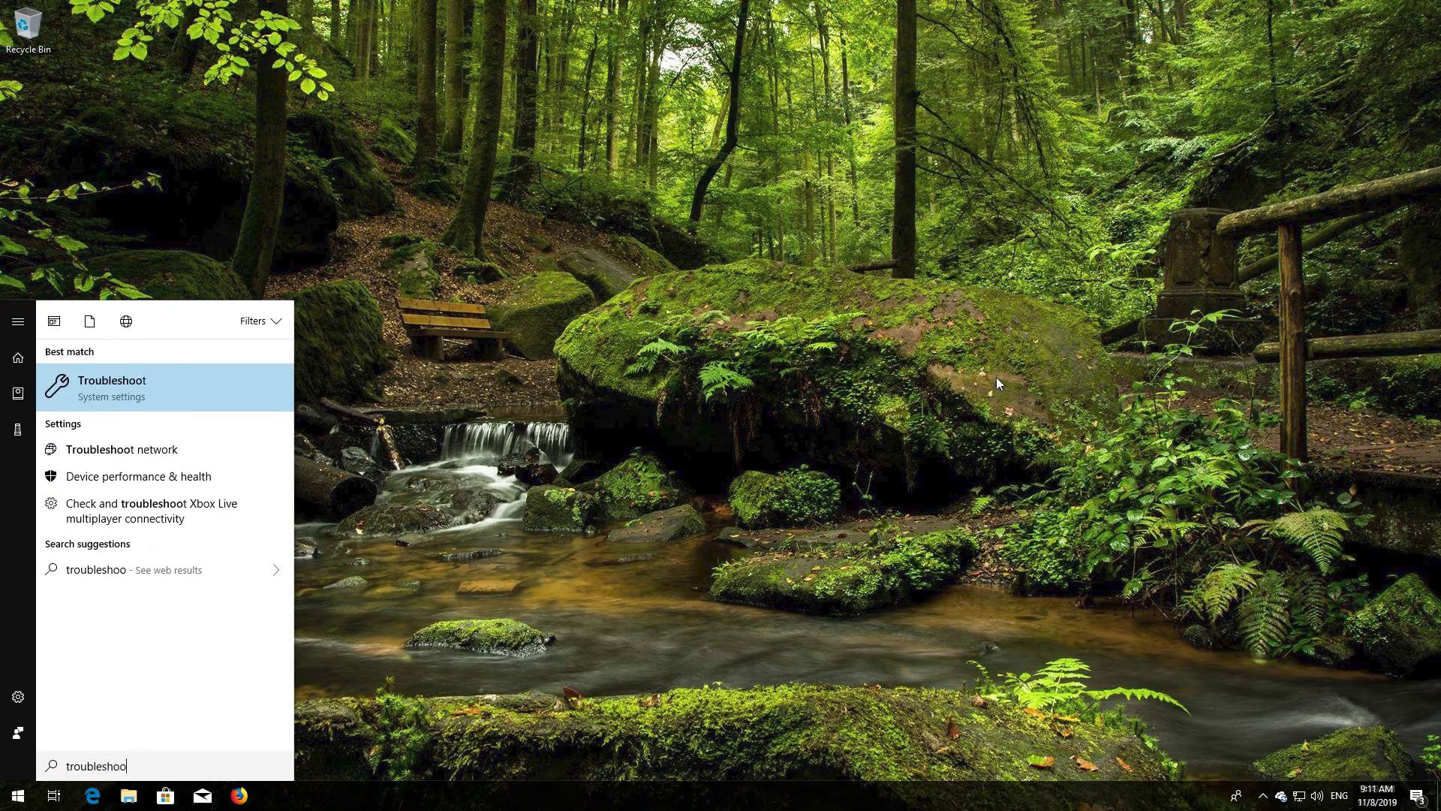
{"action": "type", "text": "t"}
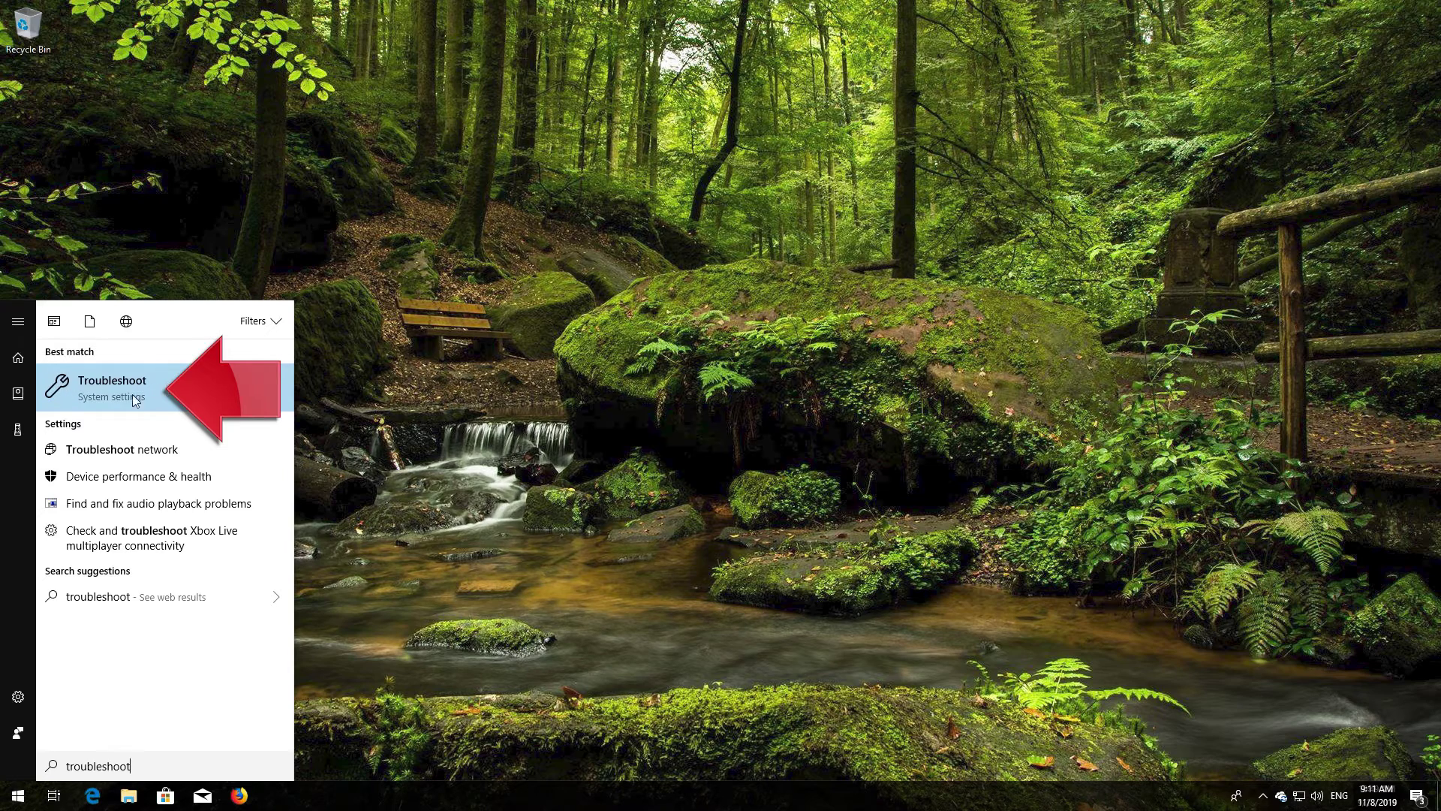
{"action": "left_click", "coordinate": [106, 385]}
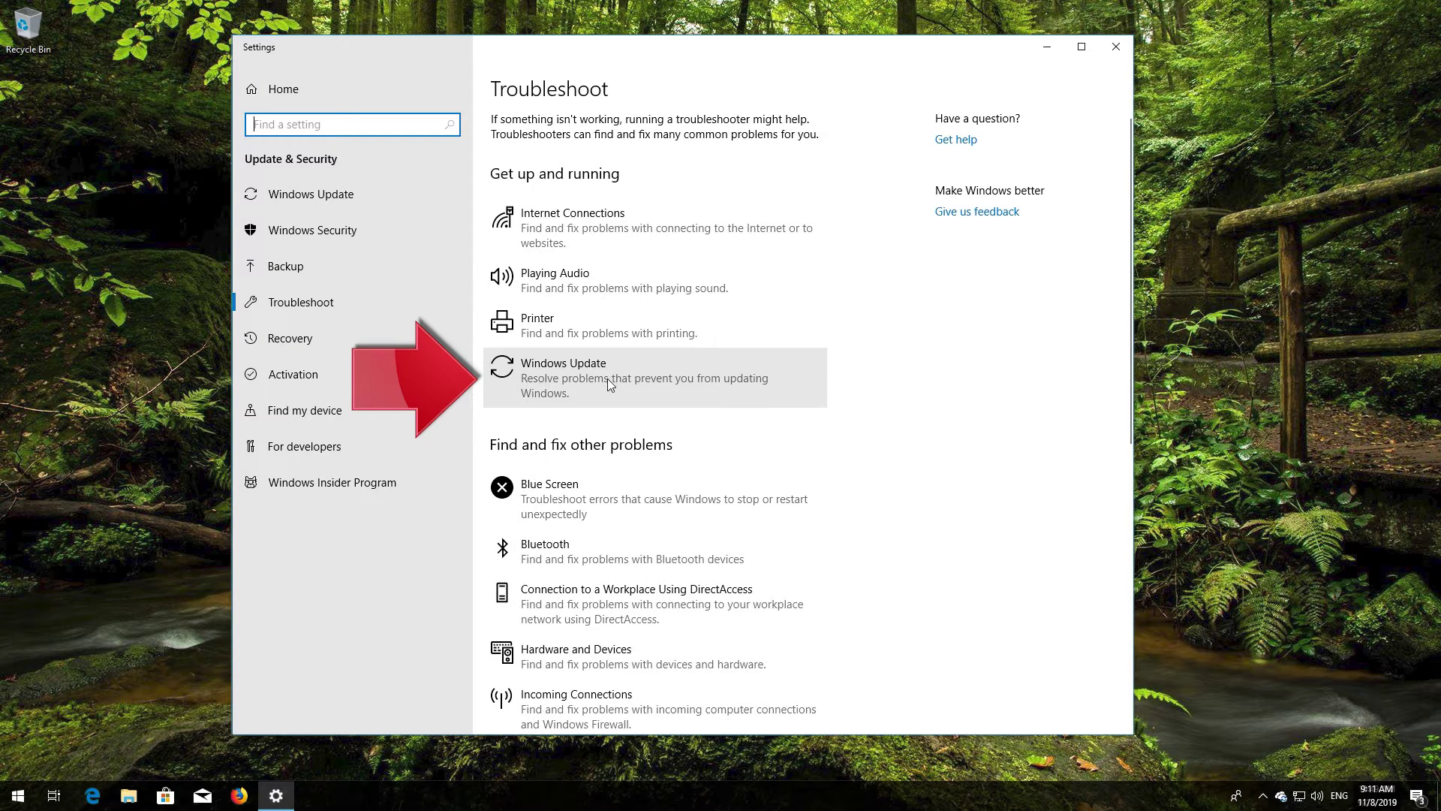
{"action": "left_click", "coordinate": [608, 380]}
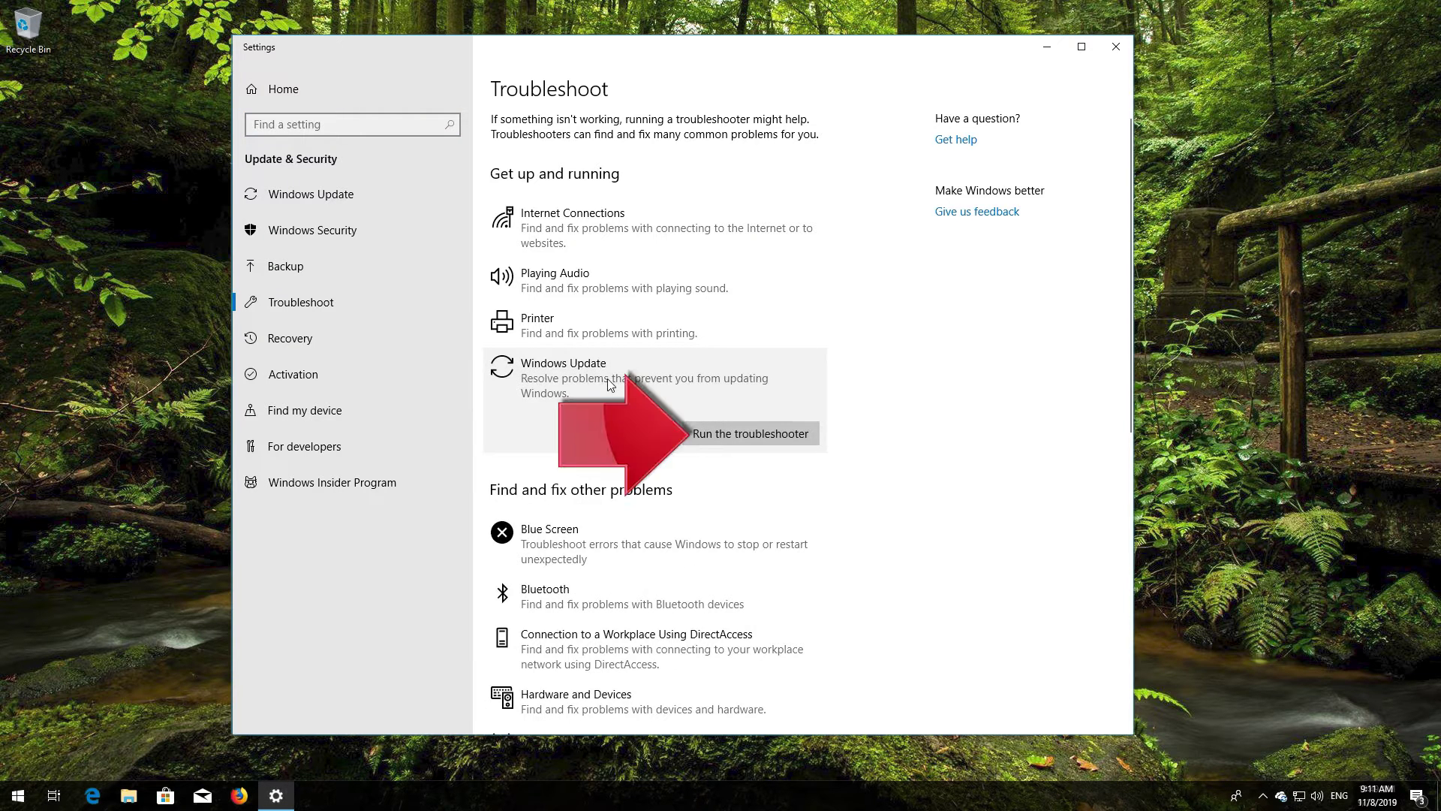
{"action": "left_click", "coordinate": [739, 439]}
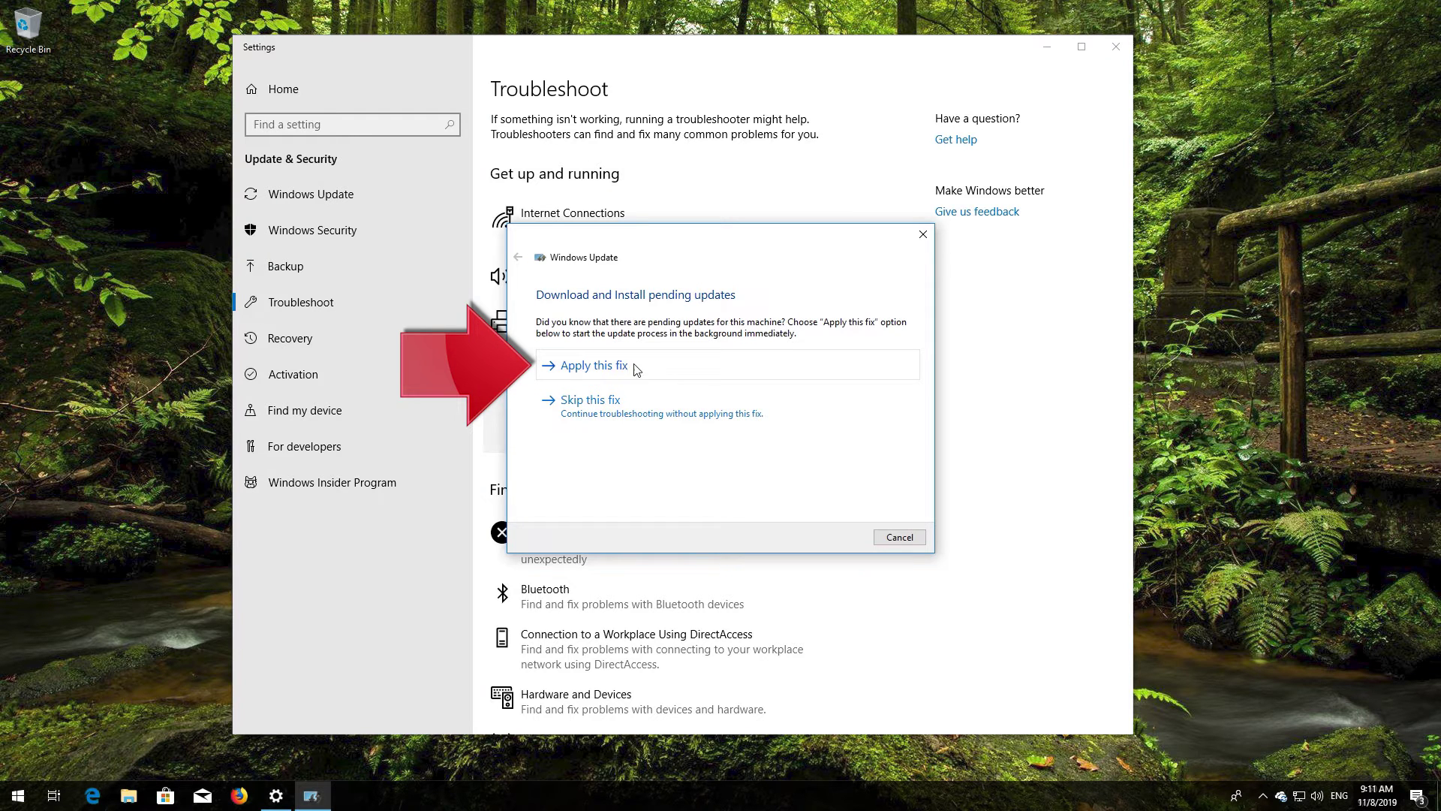
Step: Apply the pending-updates fix and close the finished troubleshooter
{"action": "left_click", "coordinate": [642, 370]}
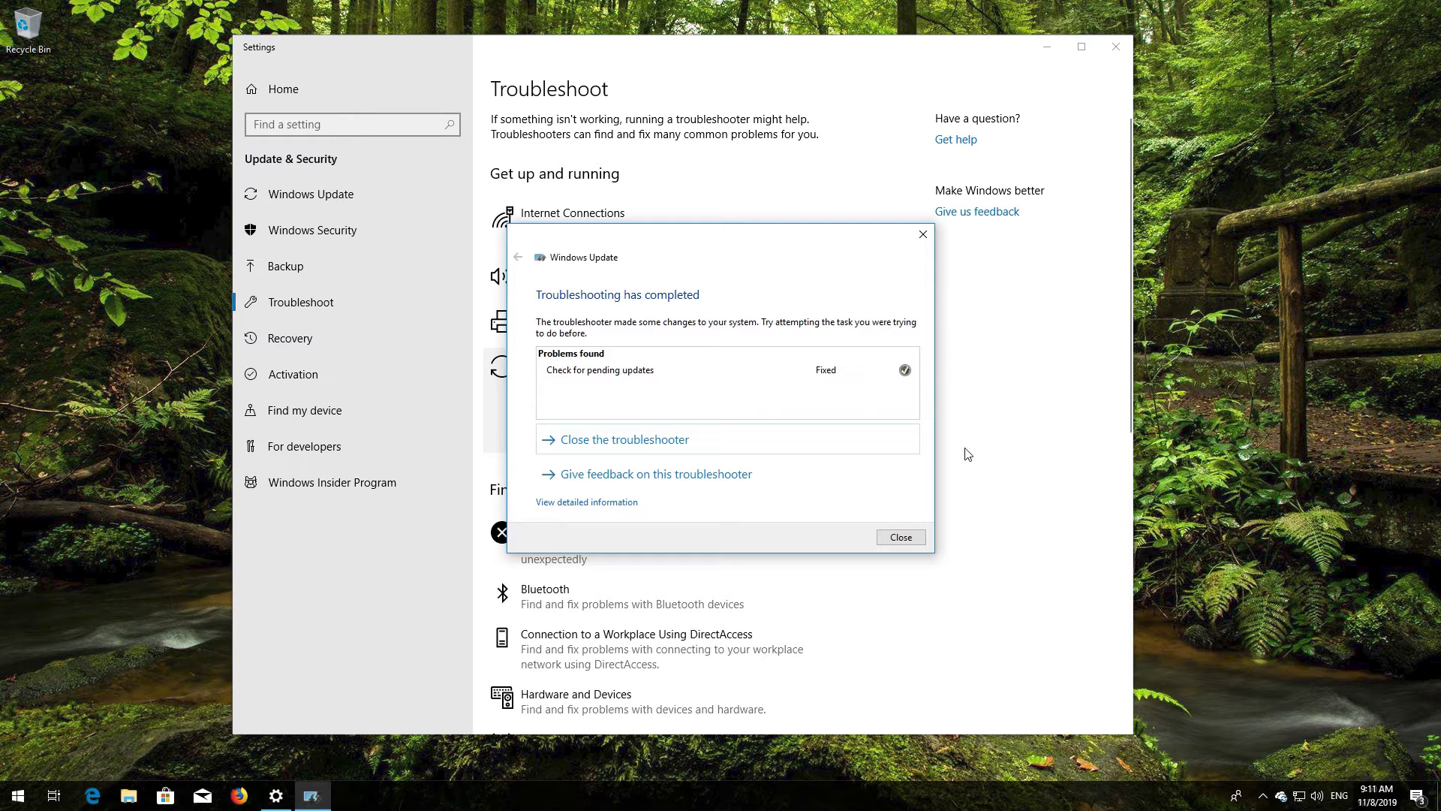
{"action": "left_click", "coordinate": [901, 538]}
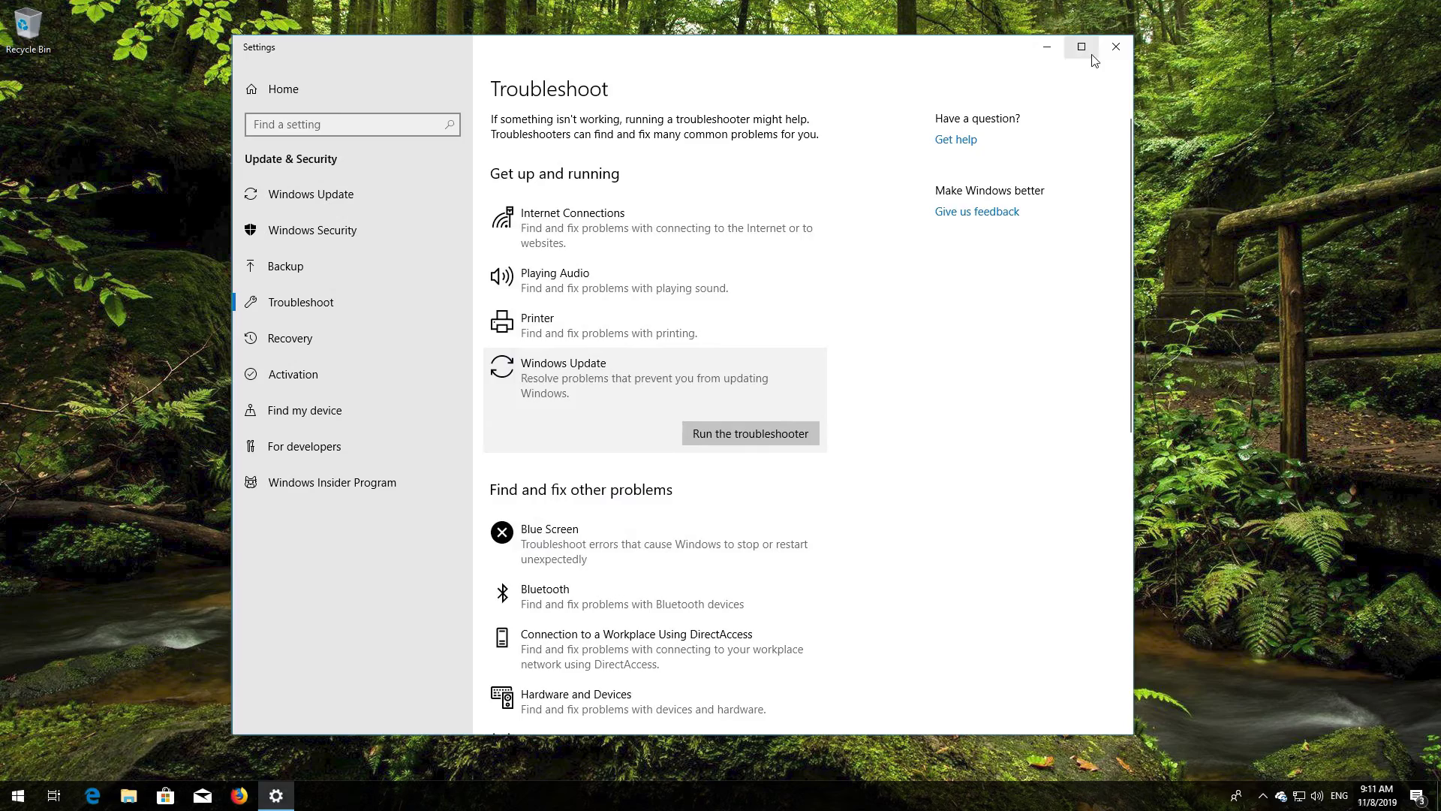
Step: Close Settings and open the Recovery page through a Start search for 'recovery options'
{"action": "left_click", "coordinate": [1116, 46]}
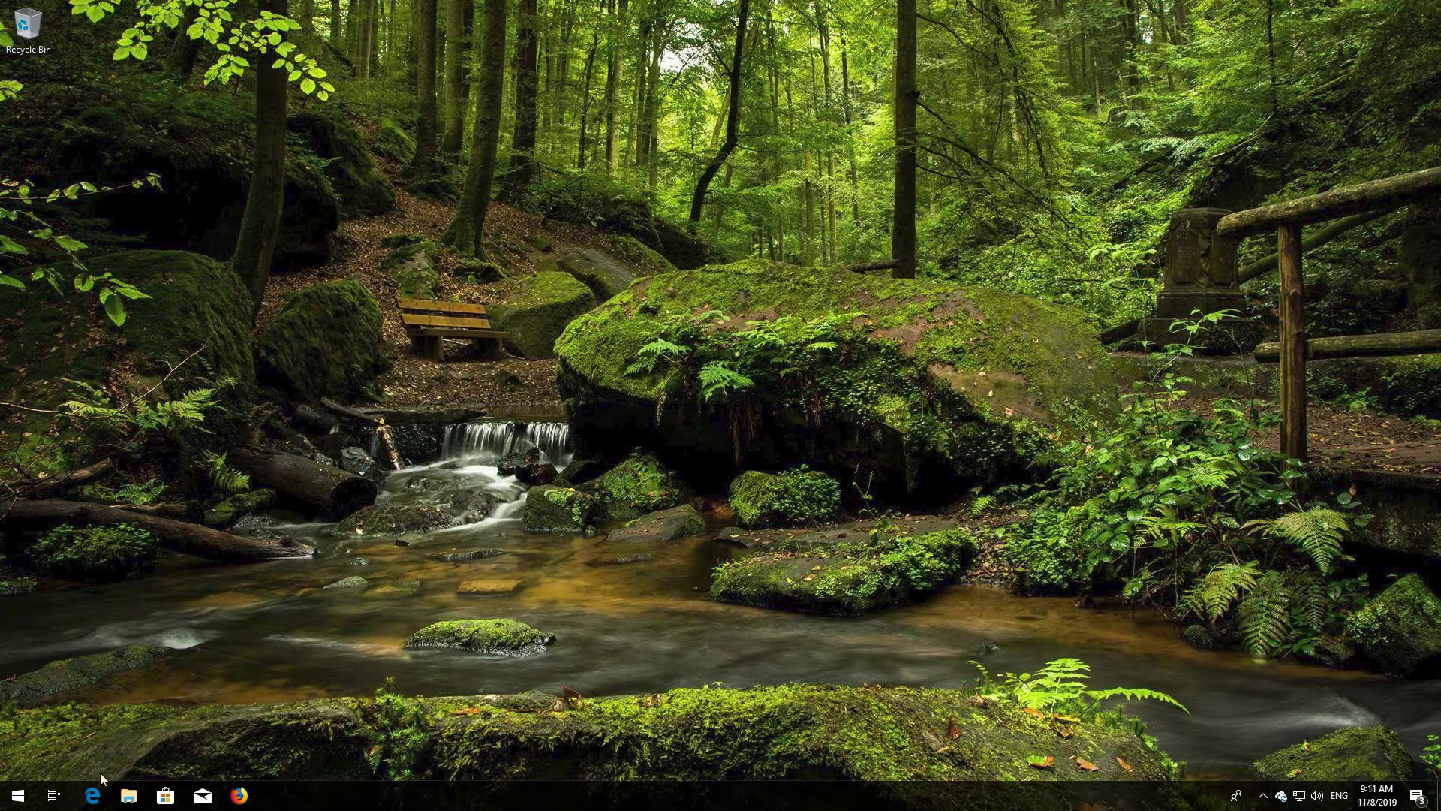
{"action": "left_click", "coordinate": [18, 795]}
{"action": "left_click", "coordinate": [18, 764]}
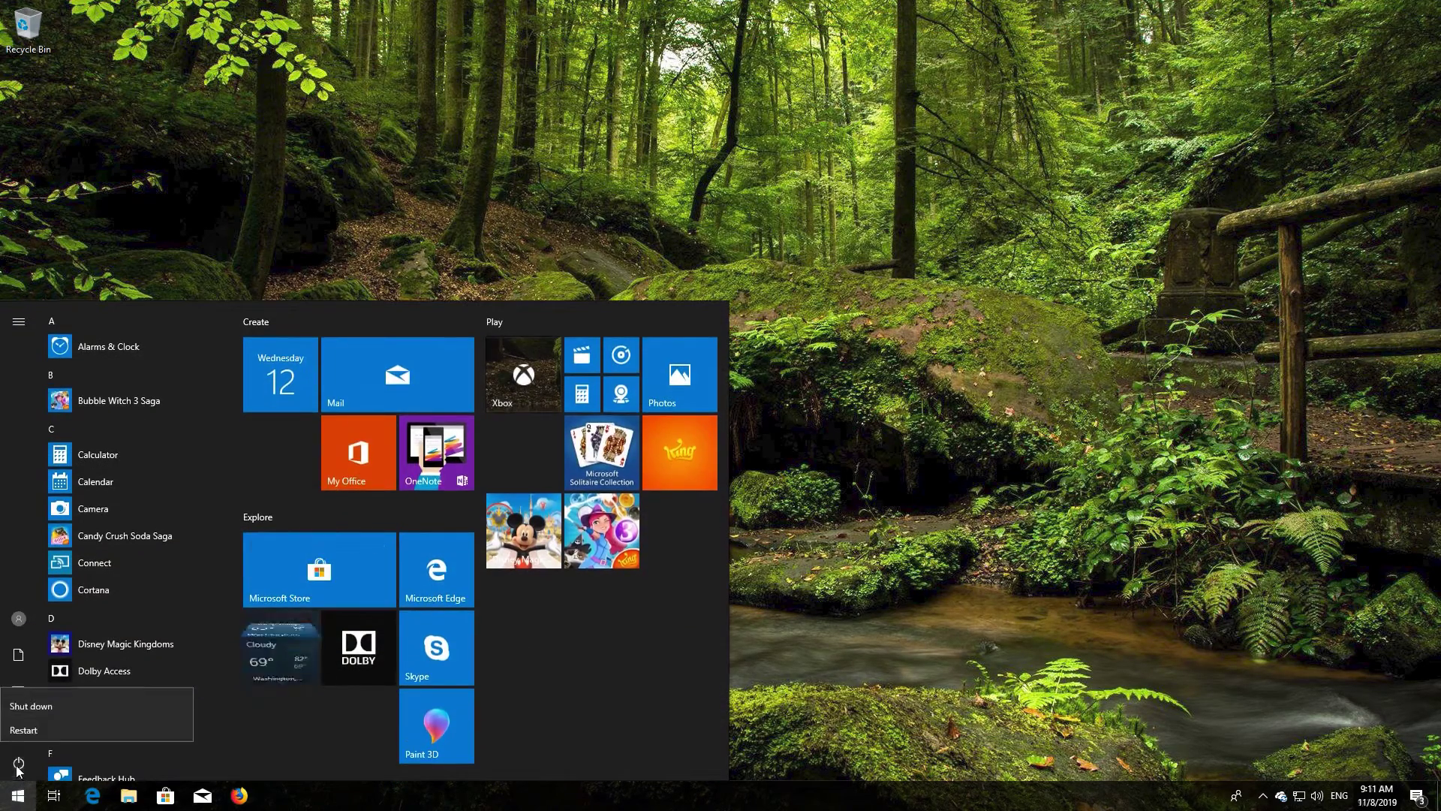
{"action": "left_click", "coordinate": [33, 727]}
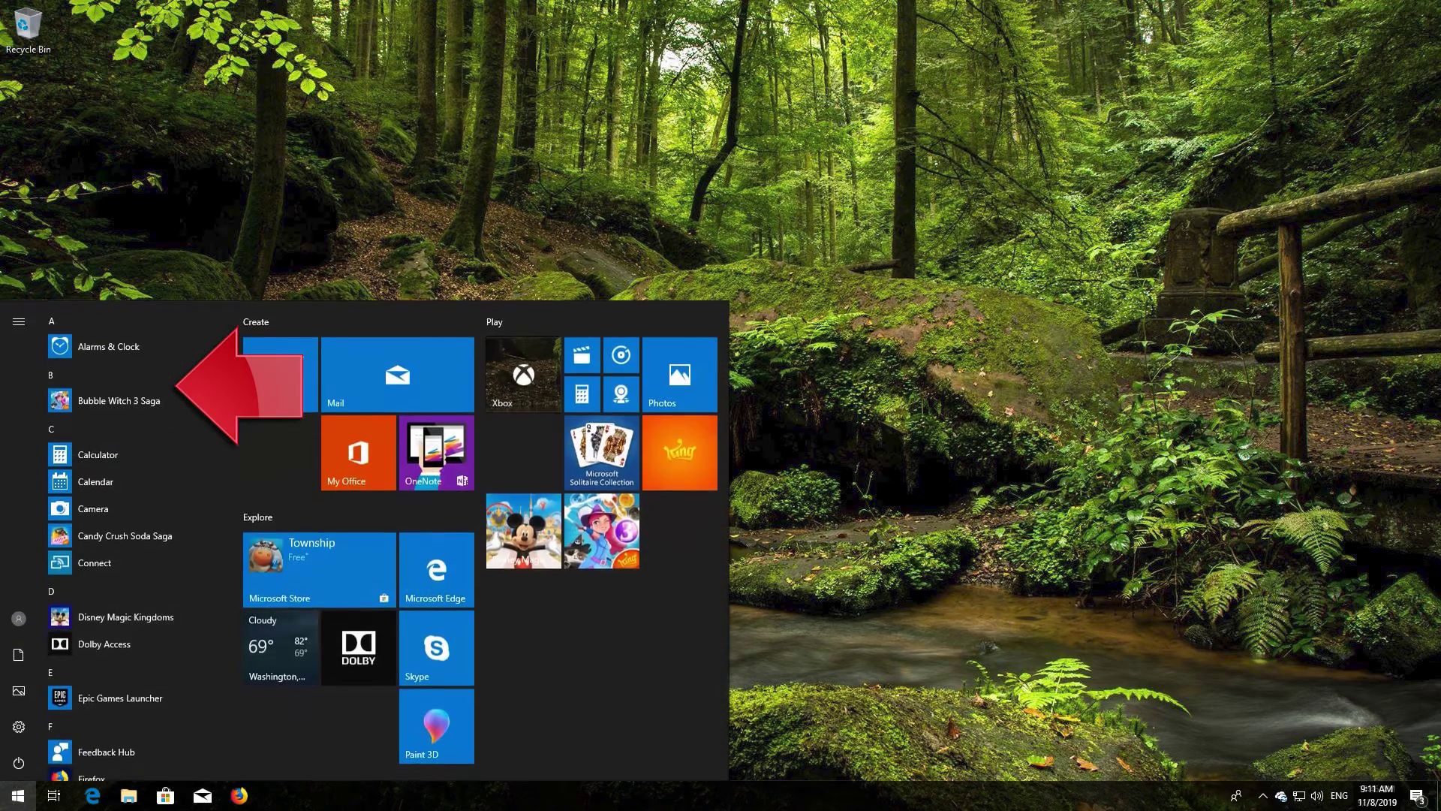
{"action": "type", "text": "recove"}
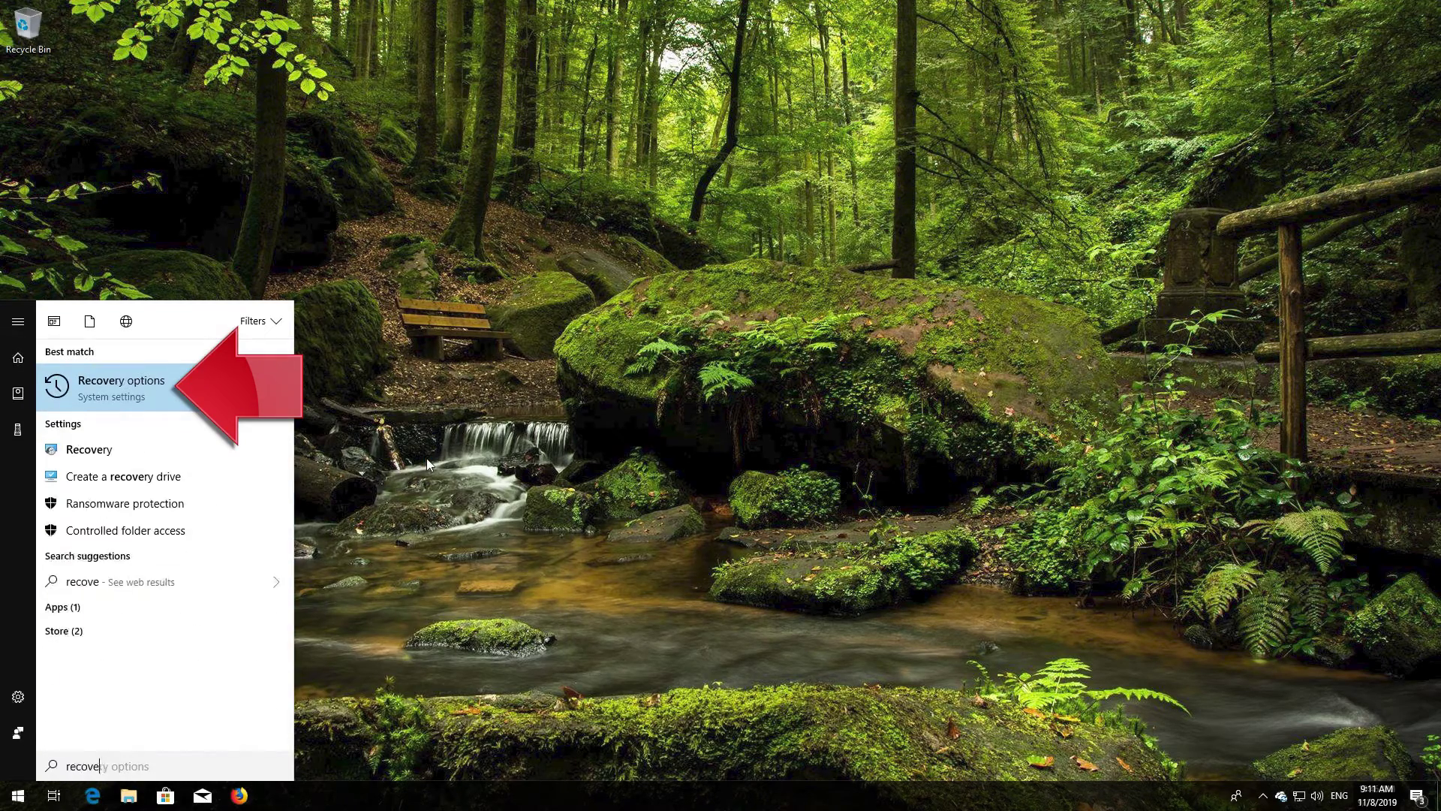
{"action": "type", "text": "ry options"}
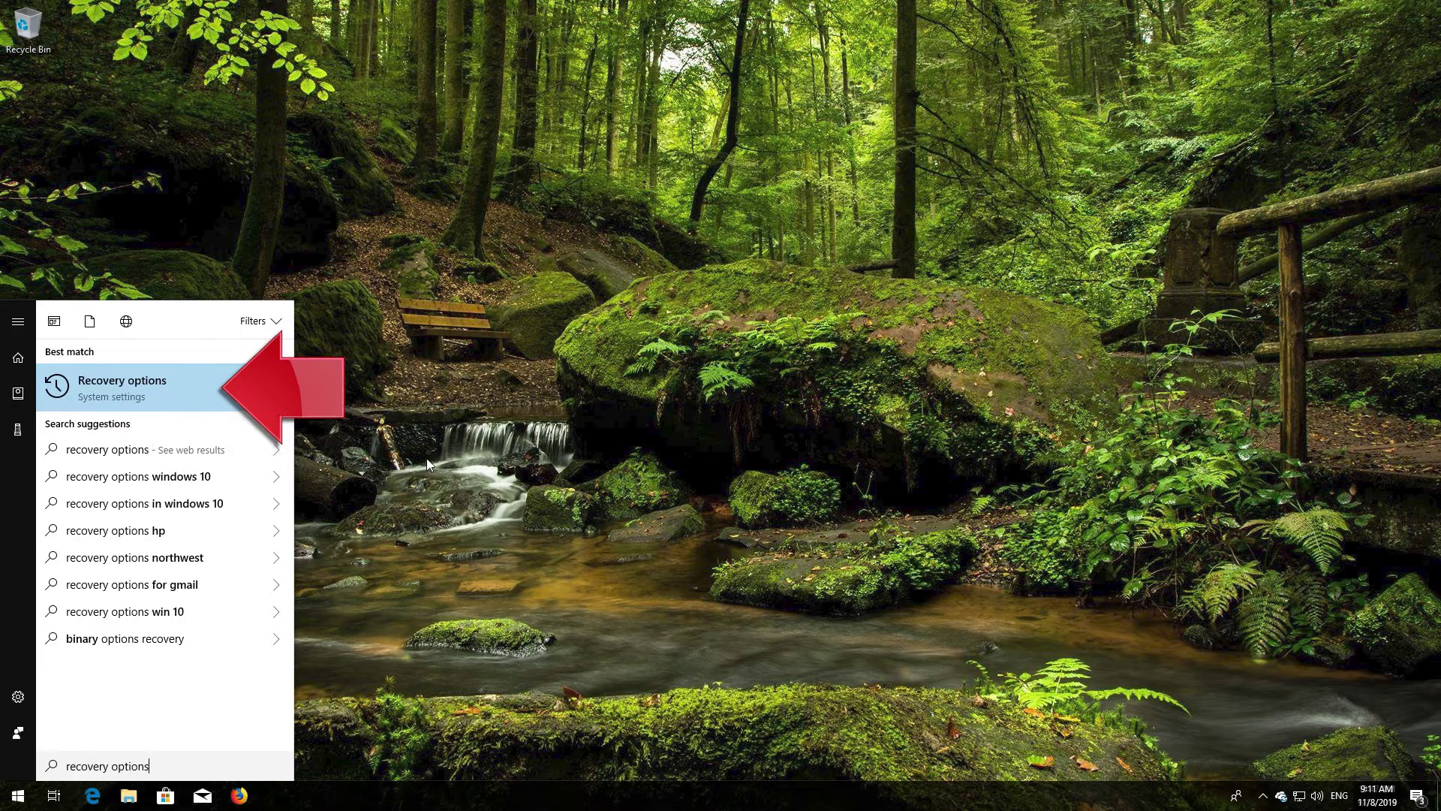
{"action": "left_click", "coordinate": [141, 388]}
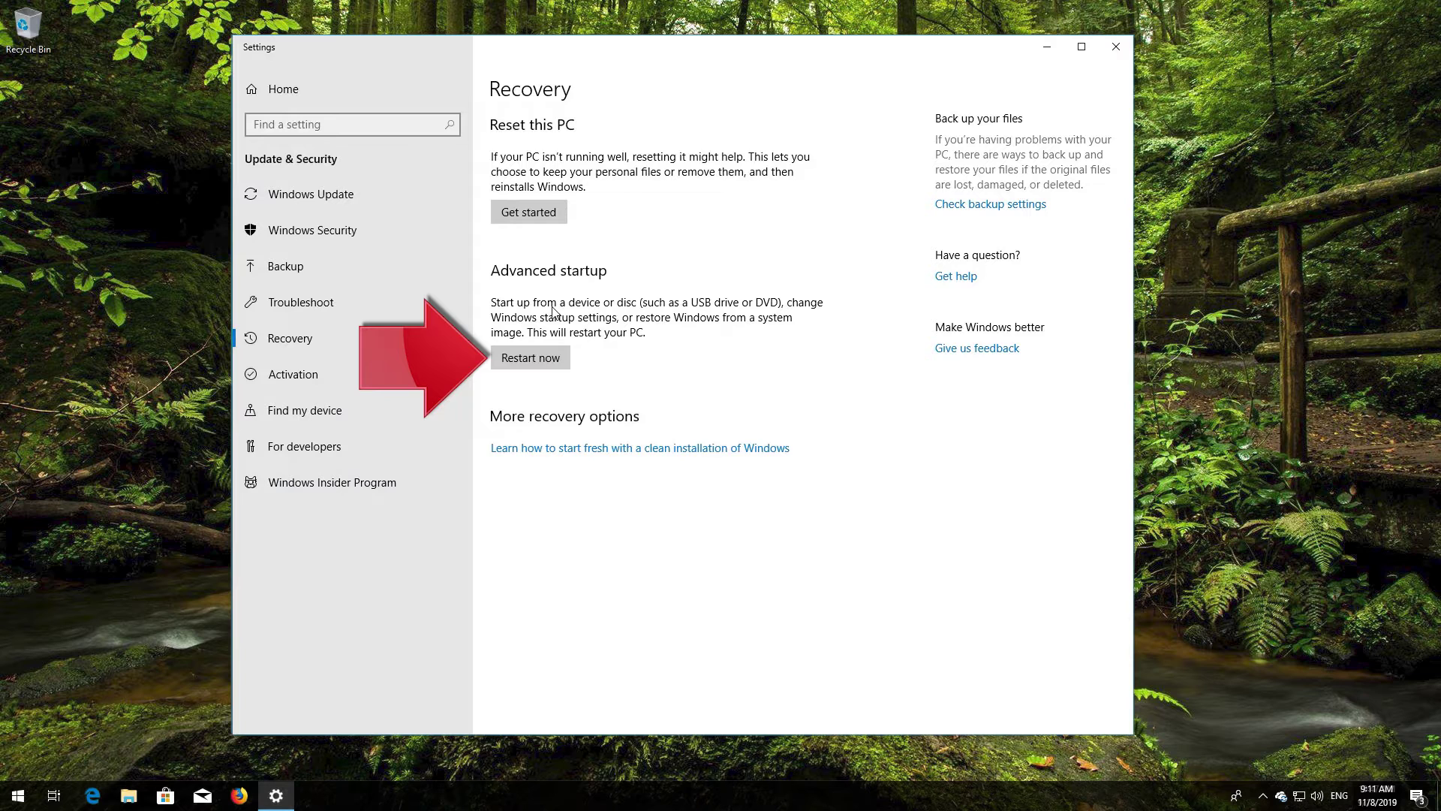
Step: Restart into advanced startup, then go Troubleshoot > Advanced options > Startup Settings > Restart
{"action": "left_click", "coordinate": [545, 355]}
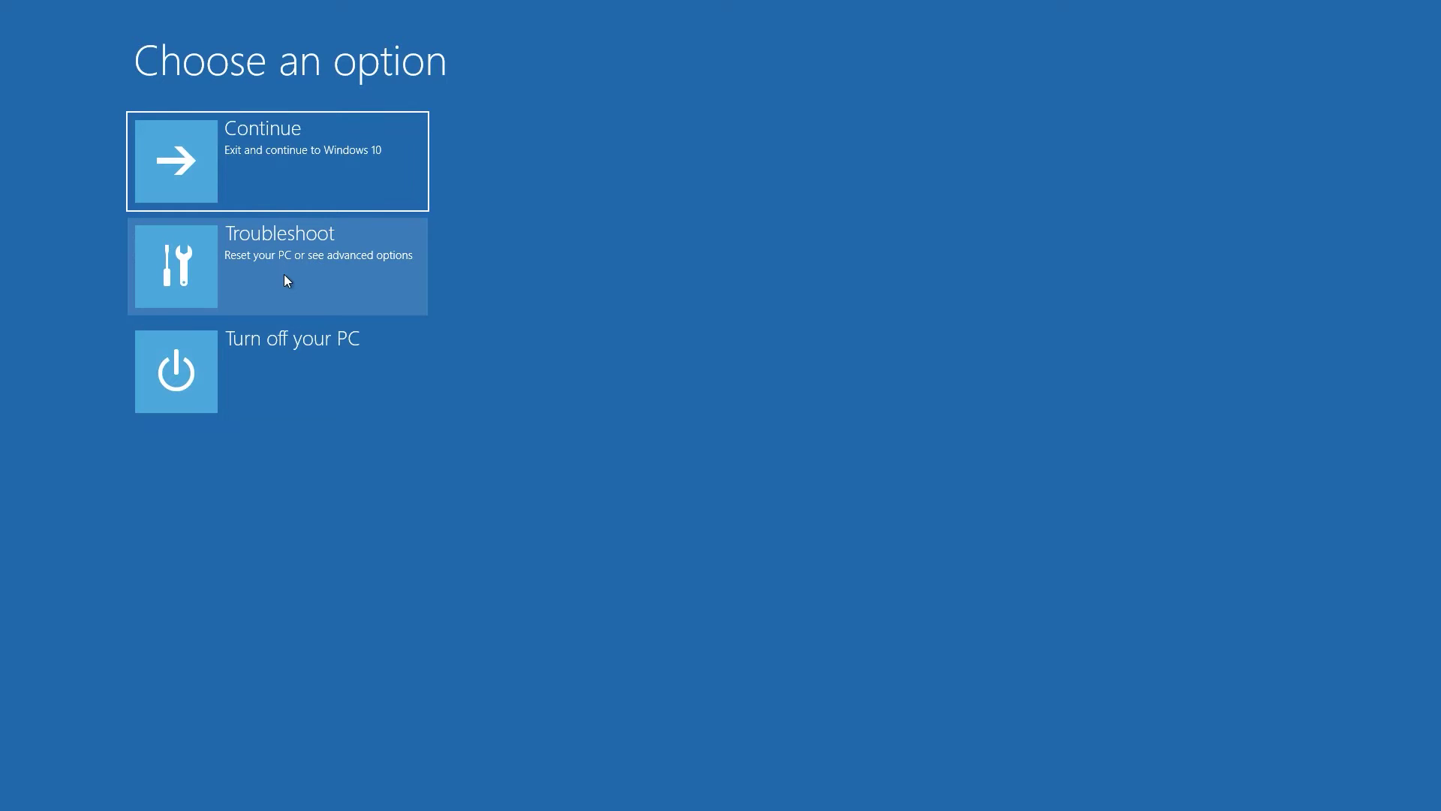
{"action": "left_click", "coordinate": [284, 275]}
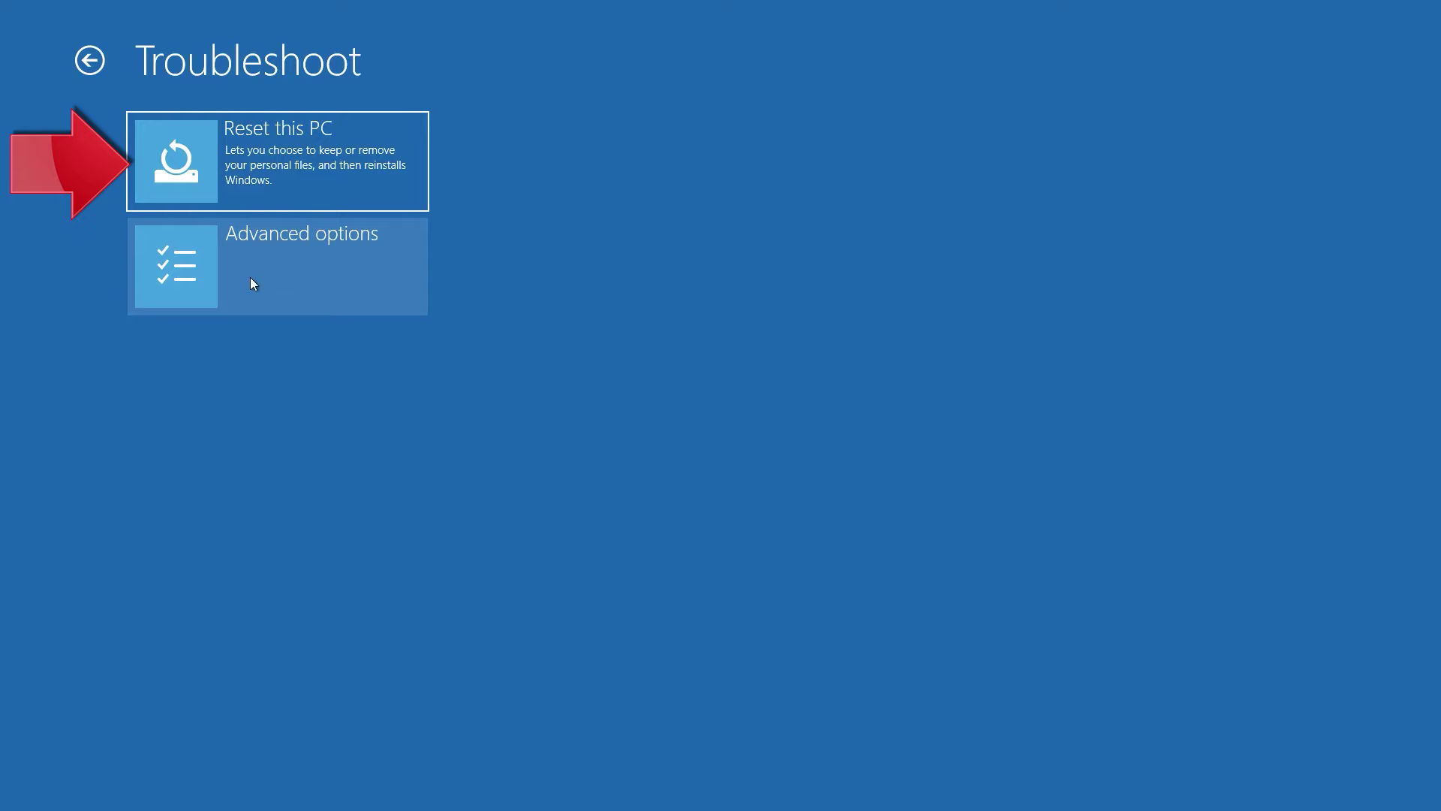
{"action": "left_click", "coordinate": [289, 278]}
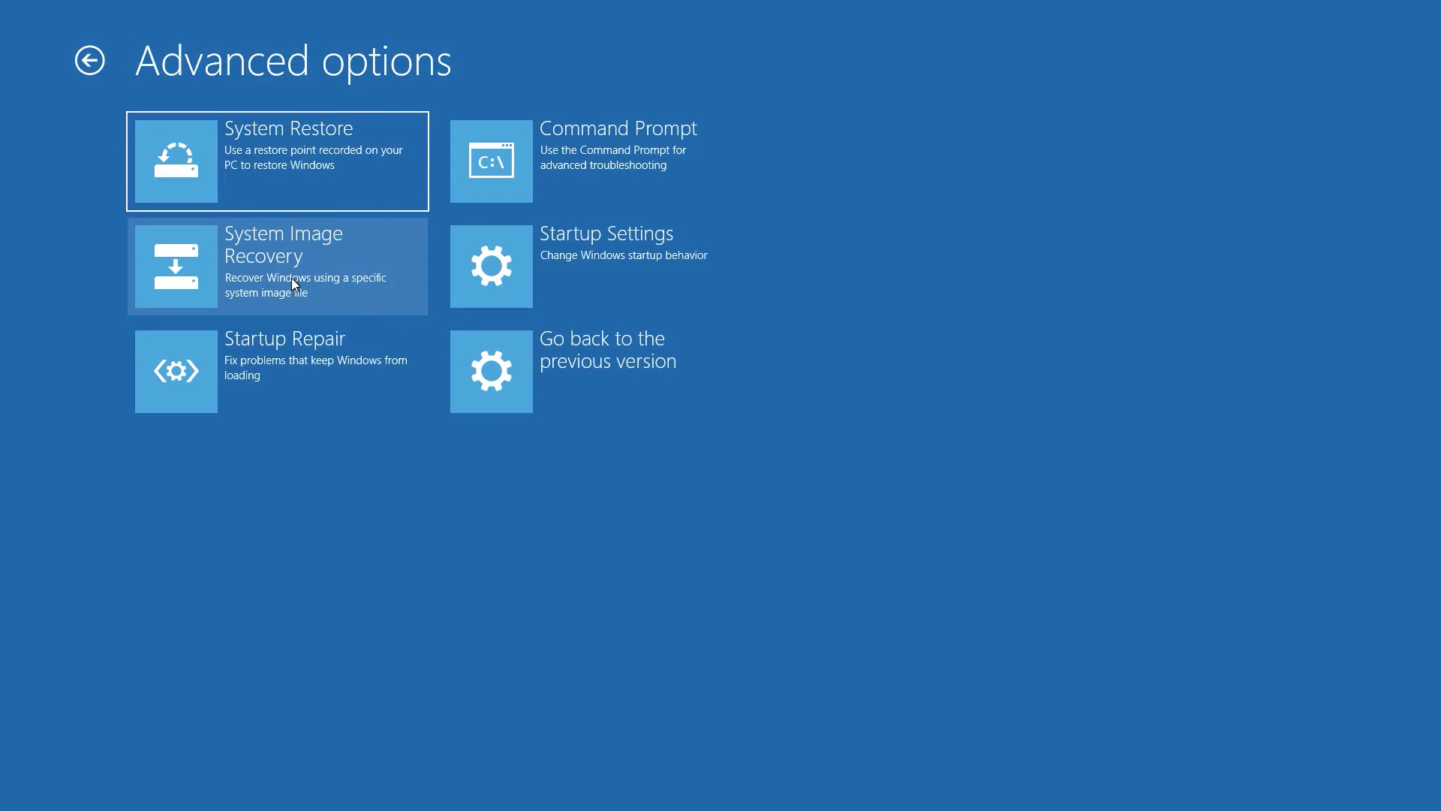
{"action": "left_click", "coordinate": [593, 262]}
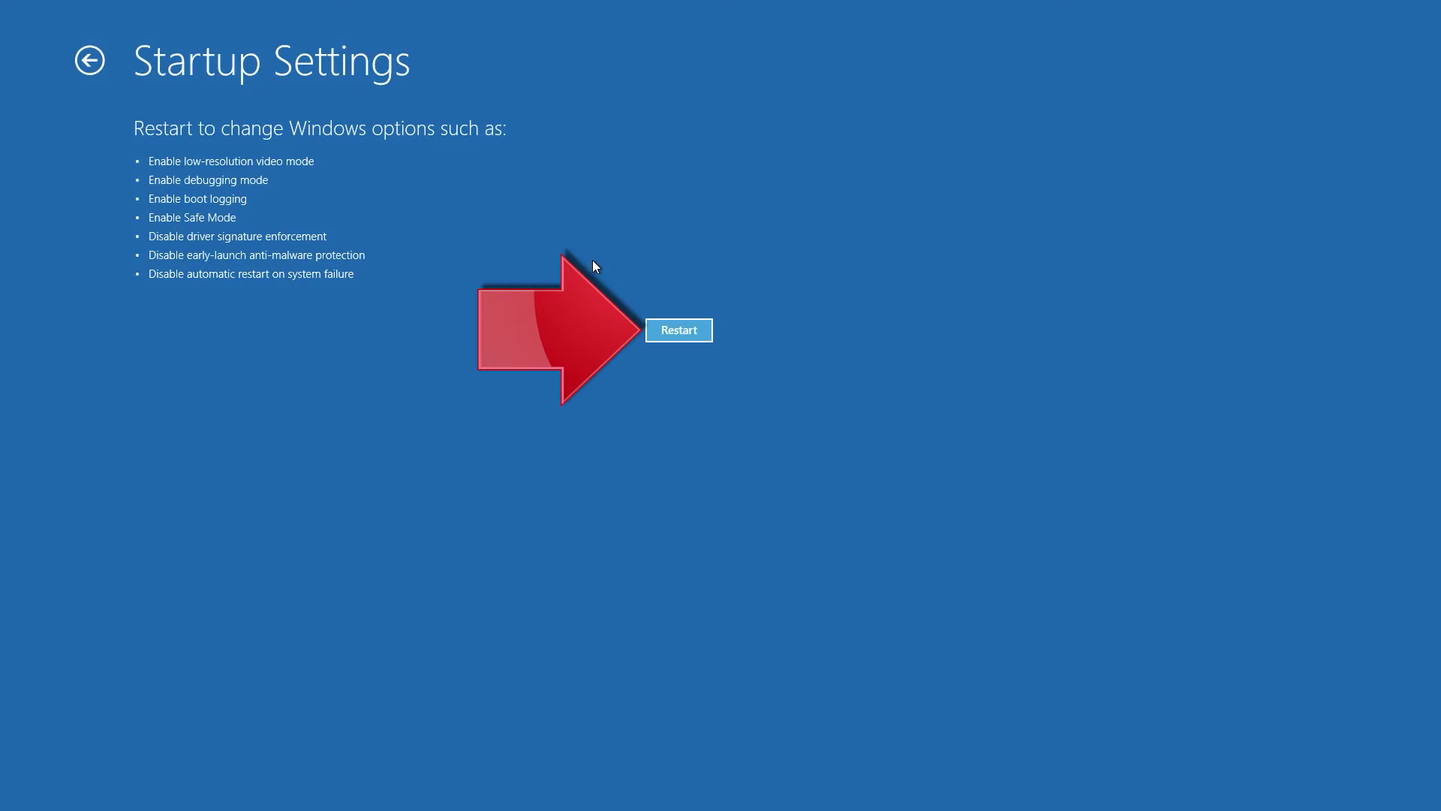
{"action": "left_click", "coordinate": [674, 335]}
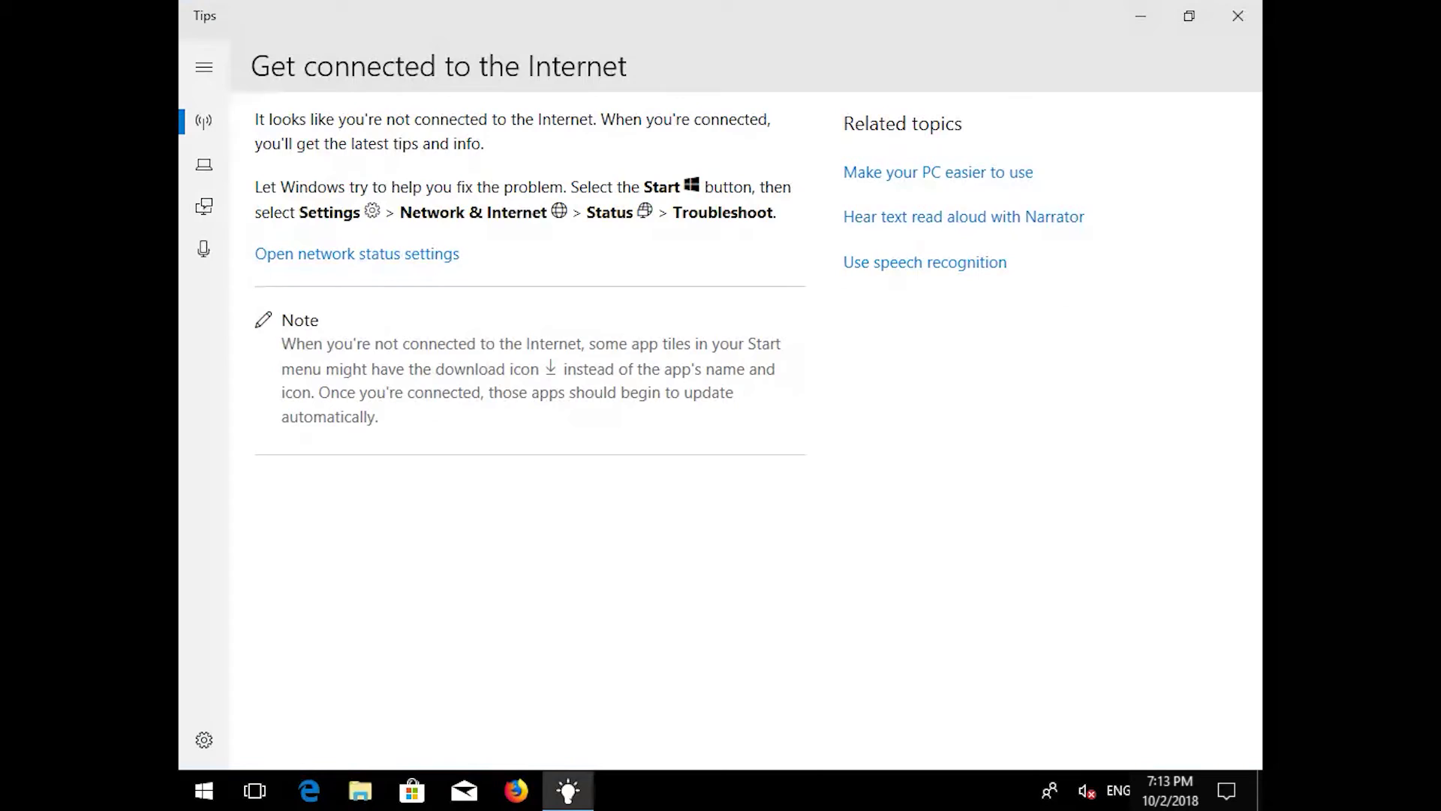
Step: Close Tips and open the C:\Windows folder in a maximized File Explorer
{"action": "left_click", "coordinate": [1237, 16]}
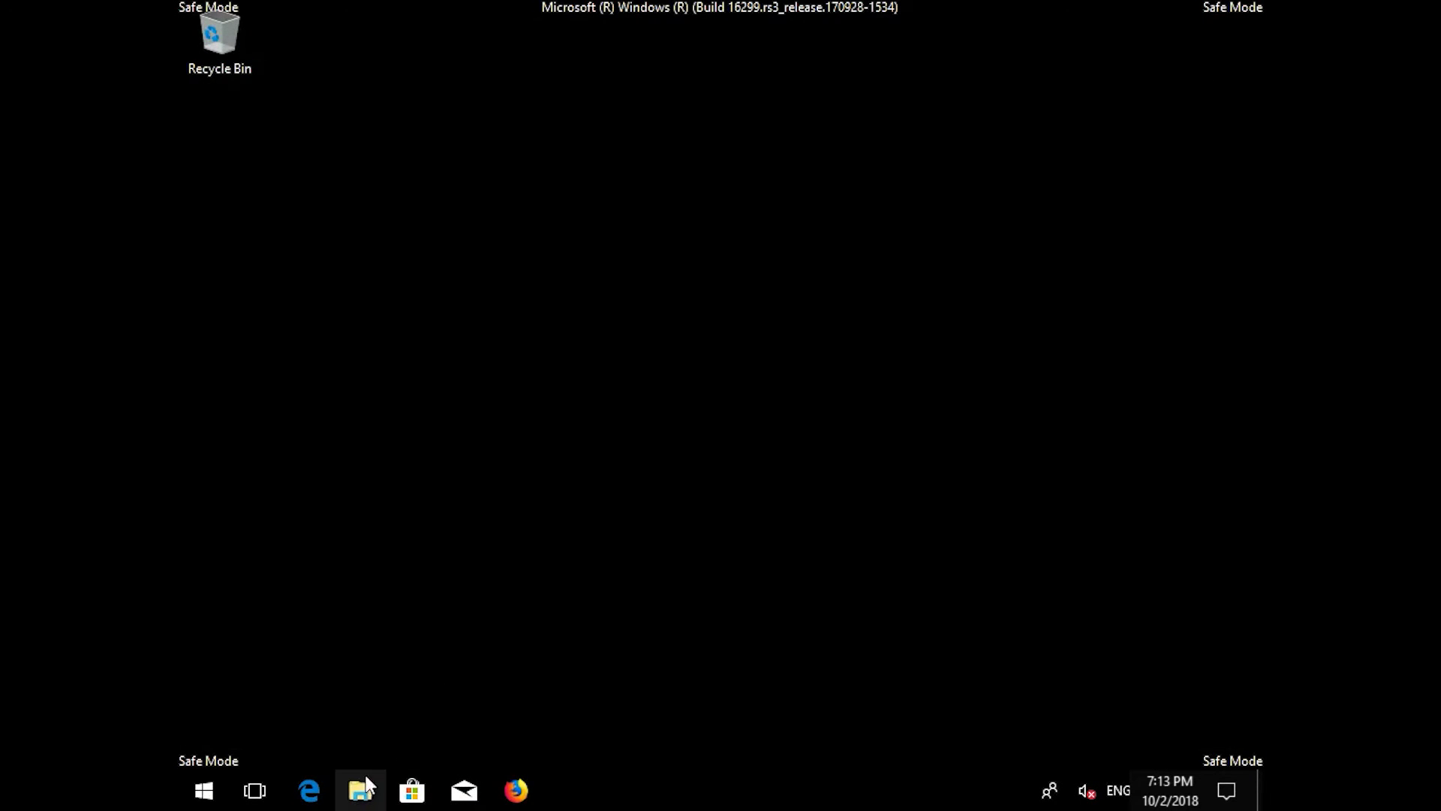
{"action": "left_click", "coordinate": [361, 794]}
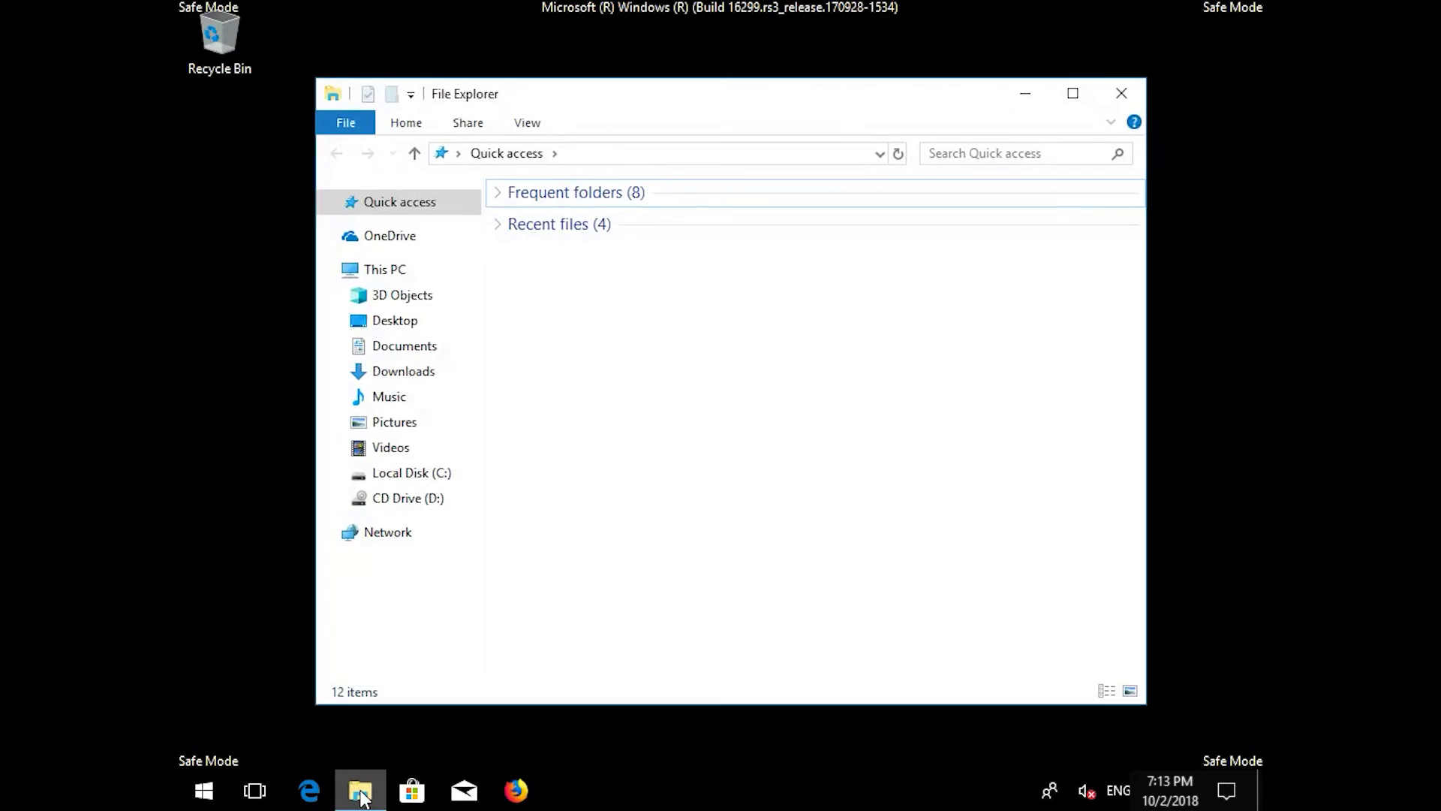
{"action": "left_click", "coordinate": [423, 482]}
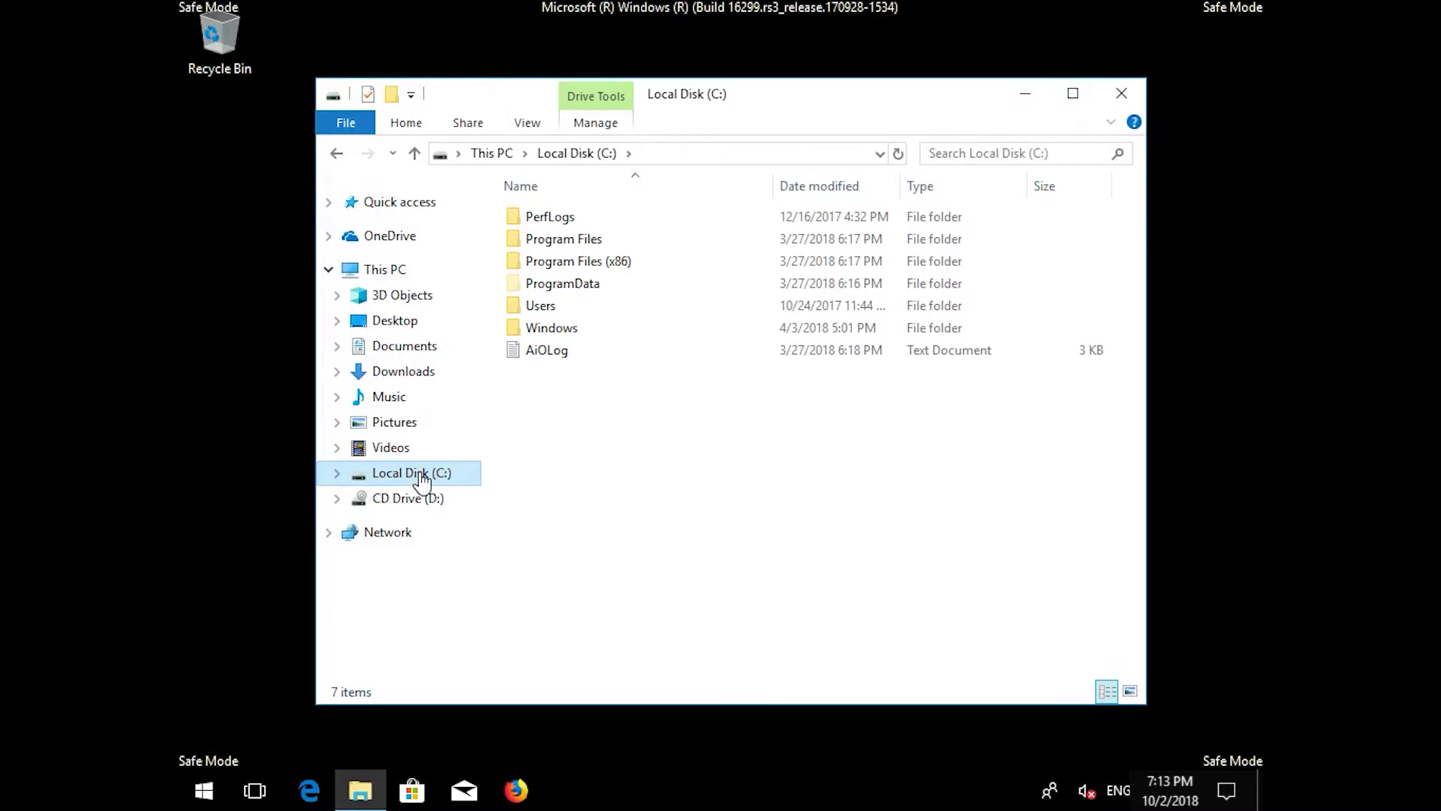
{"action": "left_click", "coordinate": [1073, 94]}
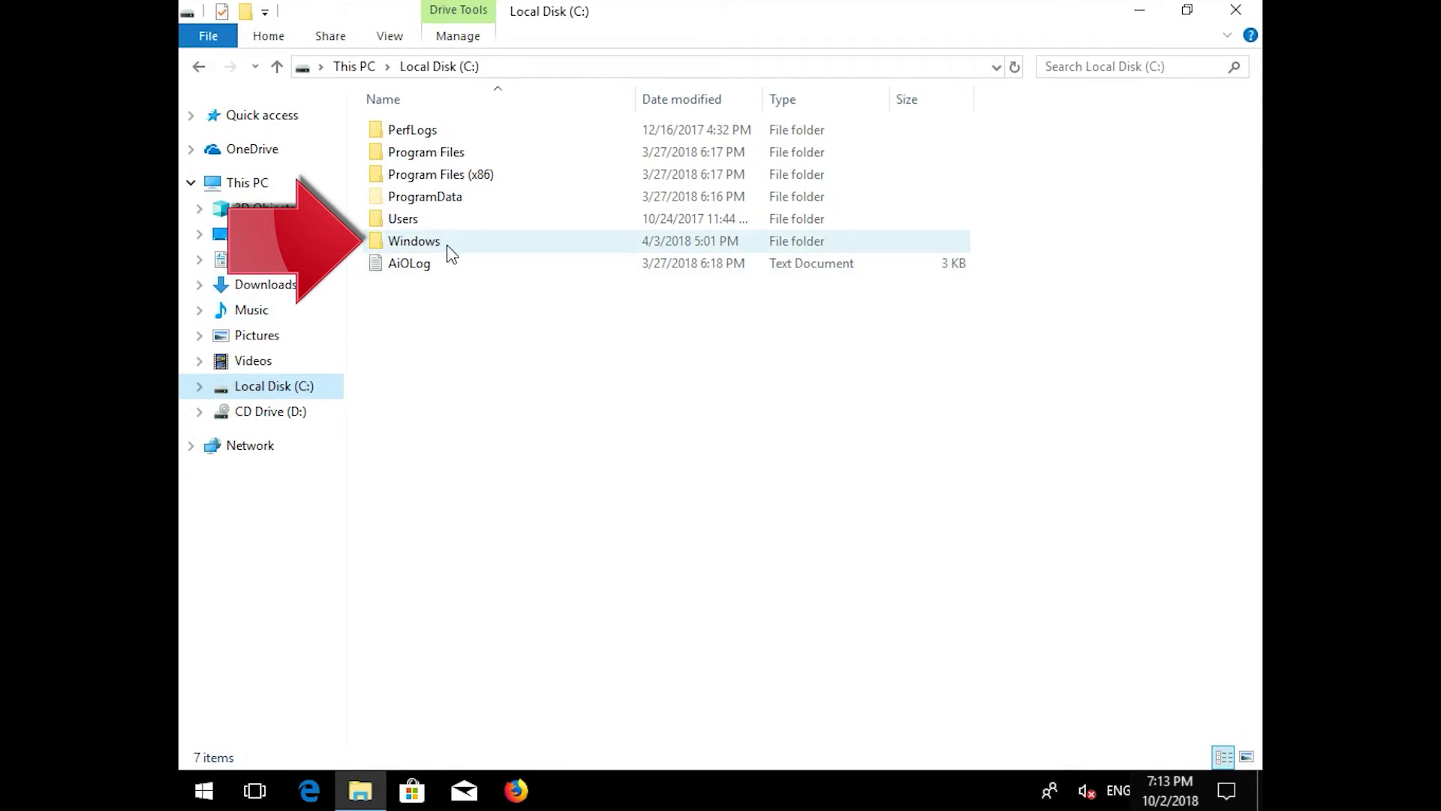
{"action": "mouse_move", "coordinate": [442, 250]}
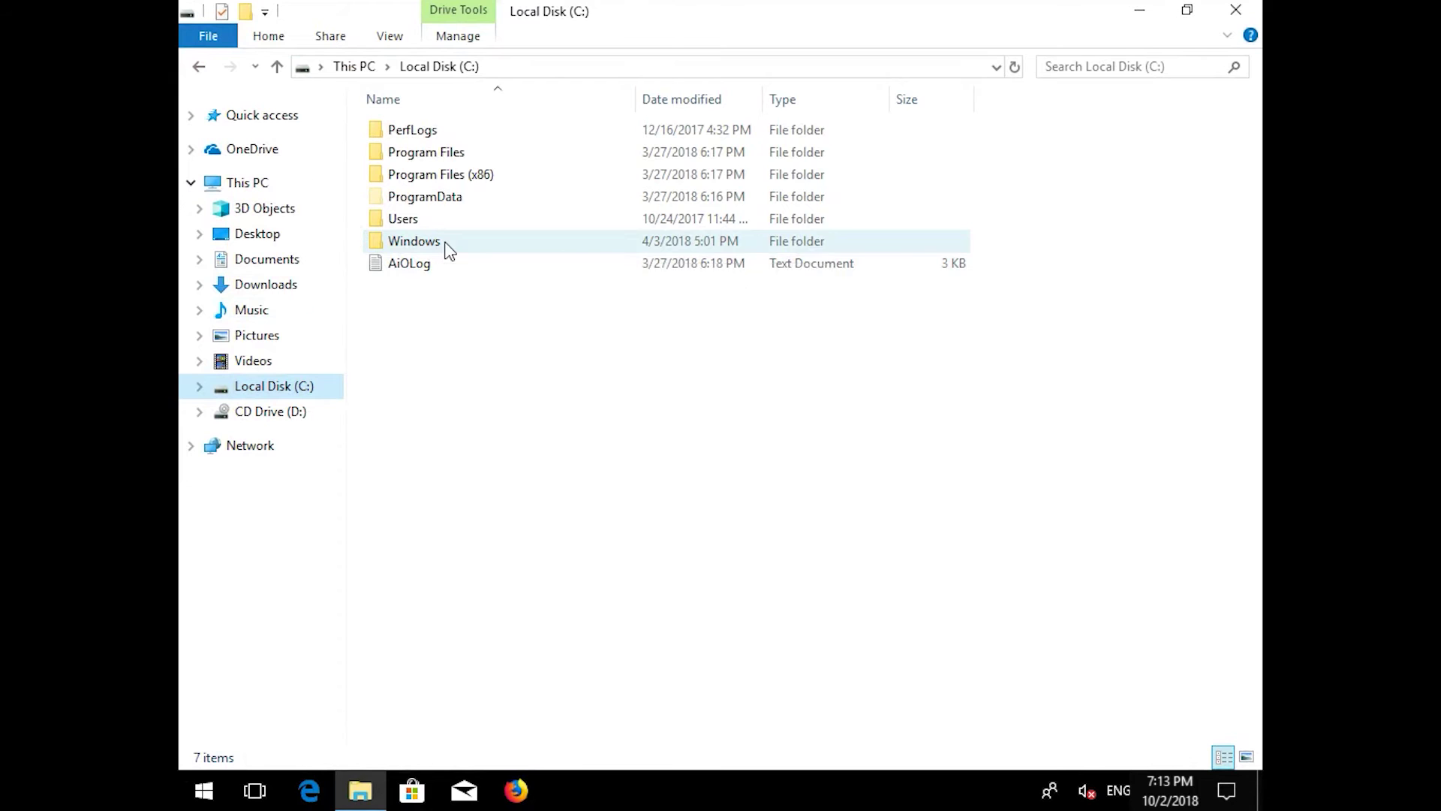
{"action": "double_click", "coordinate": [446, 244]}
Step: Delete all four items inside the SoftwareDistribution folder
{"action": "scroll", "coordinate": [446, 244], "scroll_direction": "down", "scroll_amount": 20}
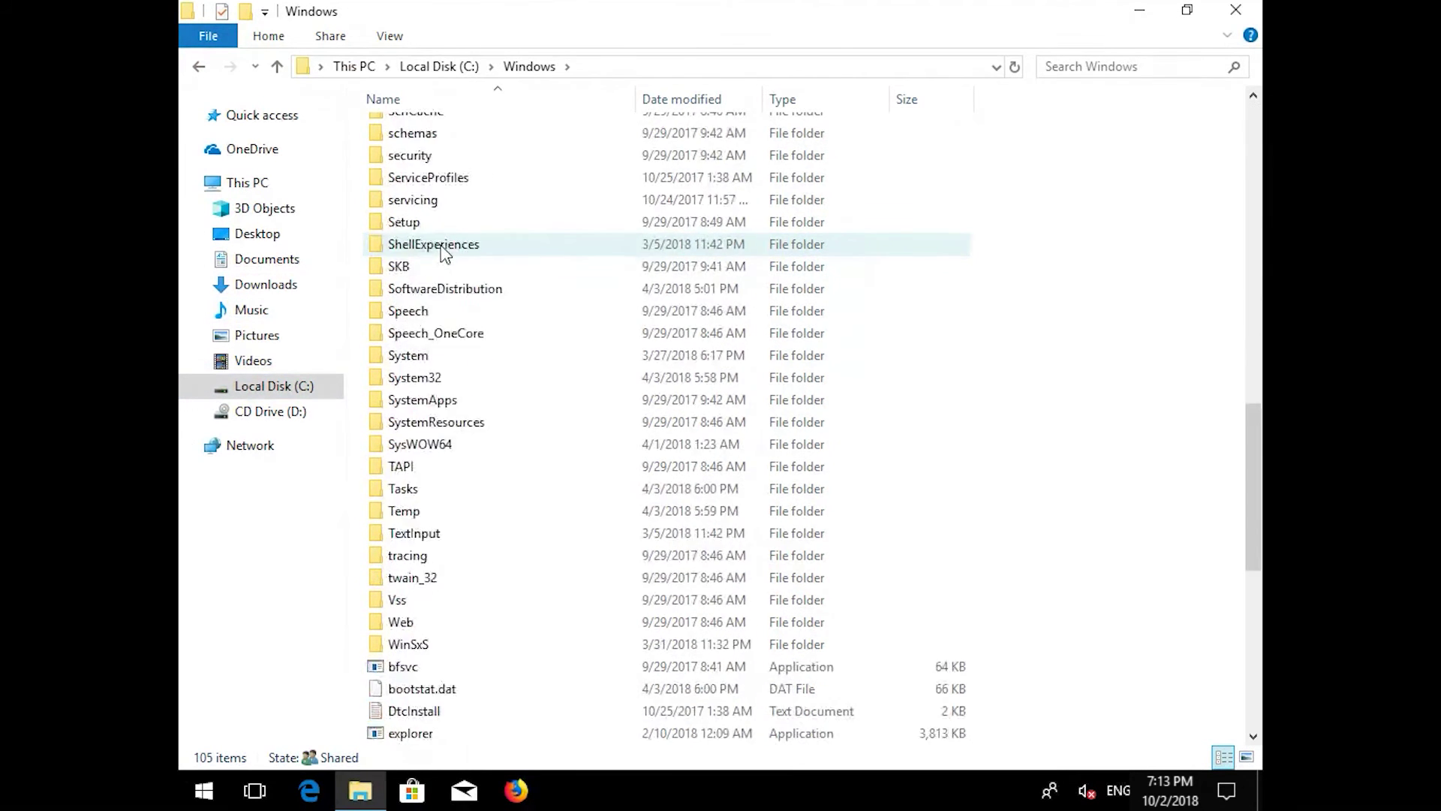
{"action": "scroll", "coordinate": [439, 245], "scroll_direction": "up", "scroll_amount": 1}
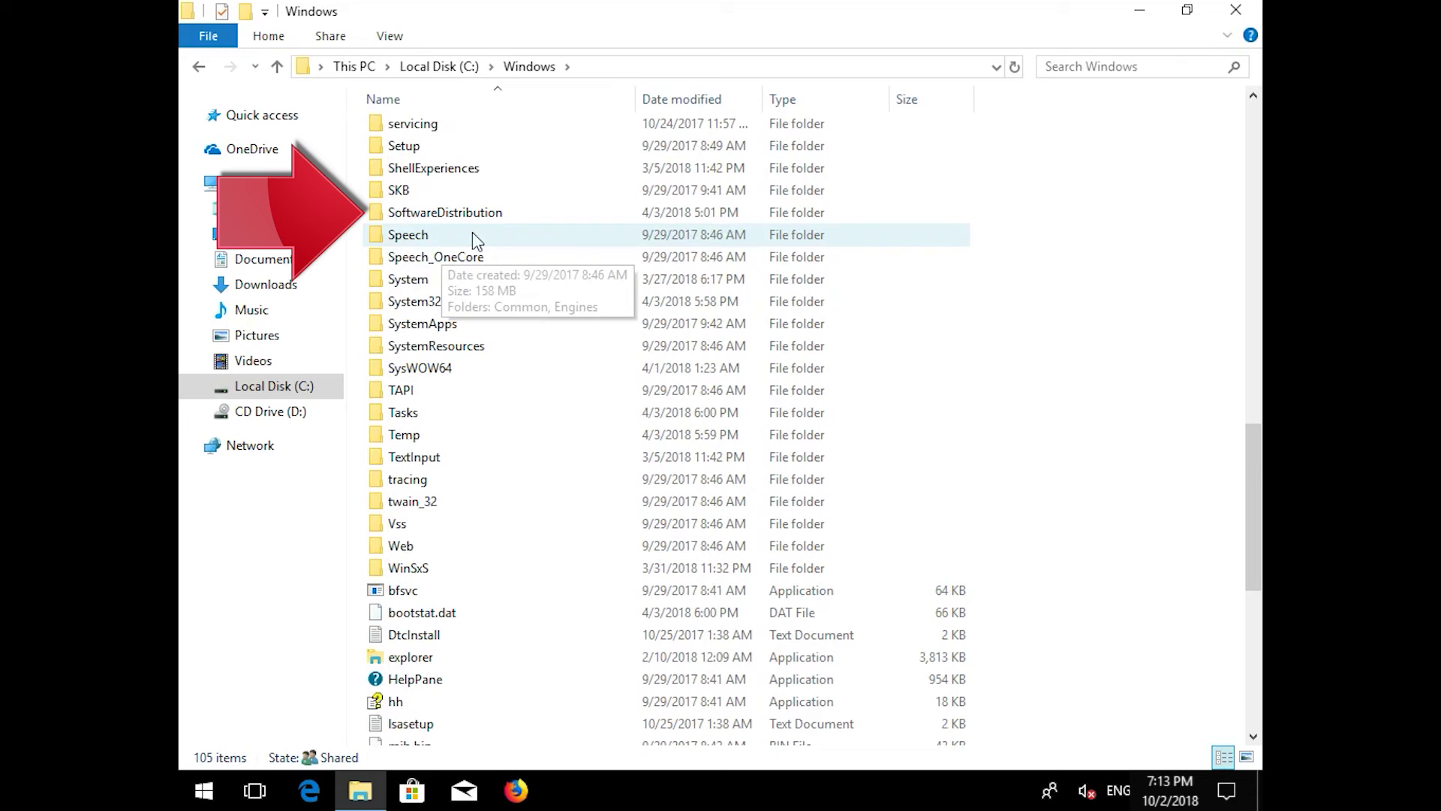
{"action": "mouse_move", "coordinate": [463, 217]}
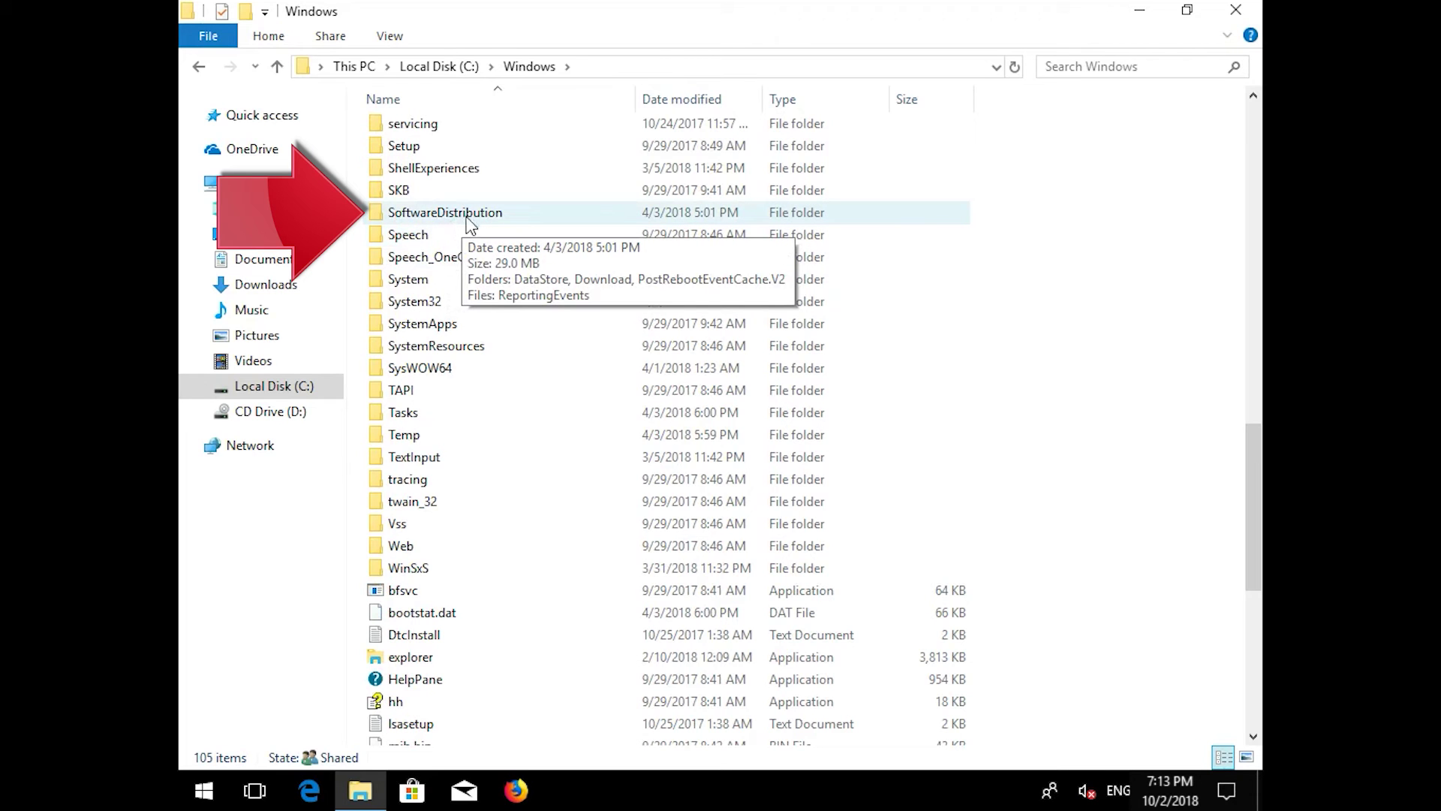
{"action": "double_click", "coordinate": [466, 214]}
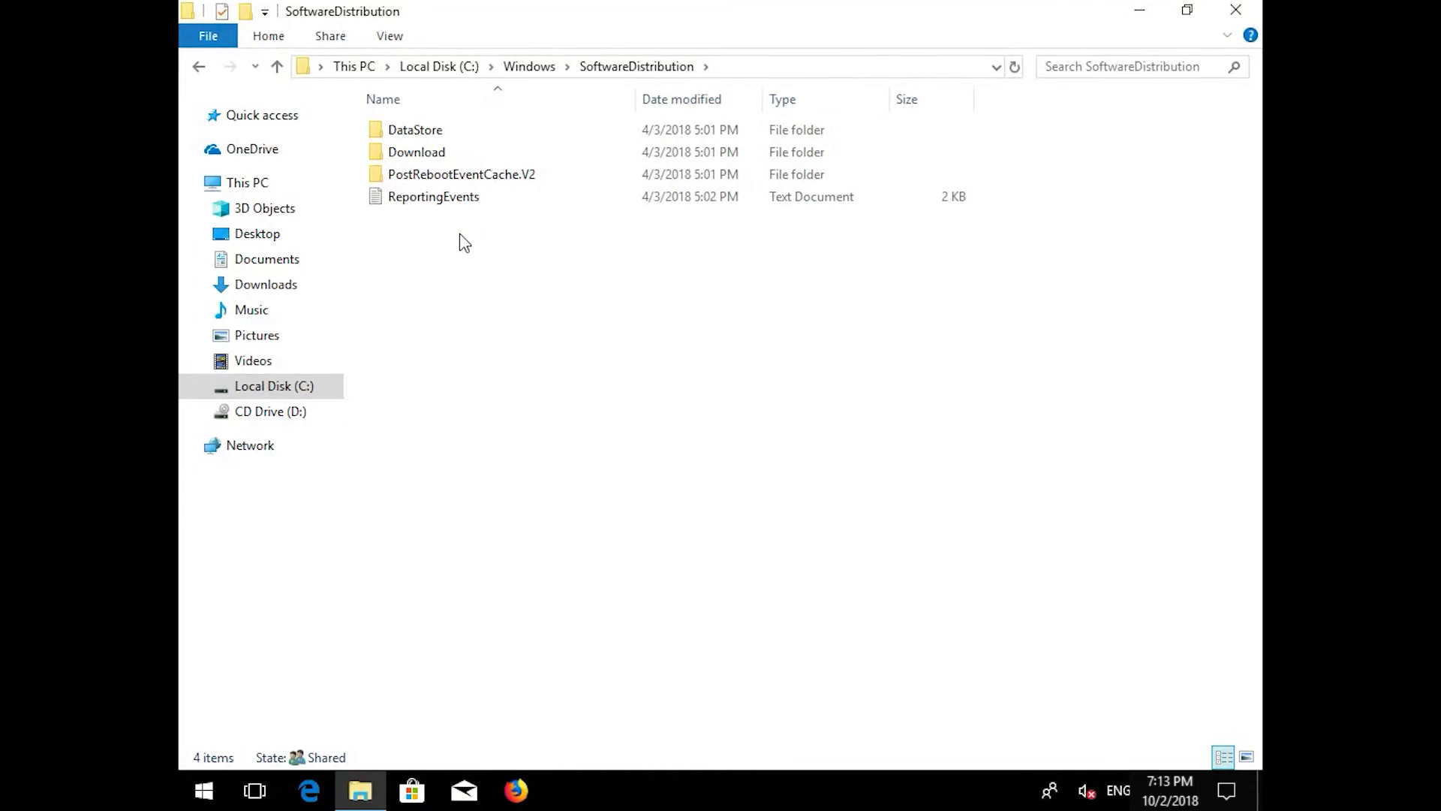
{"action": "left_click_drag", "start_coordinate": [461, 327], "coordinate": [432, 130]}
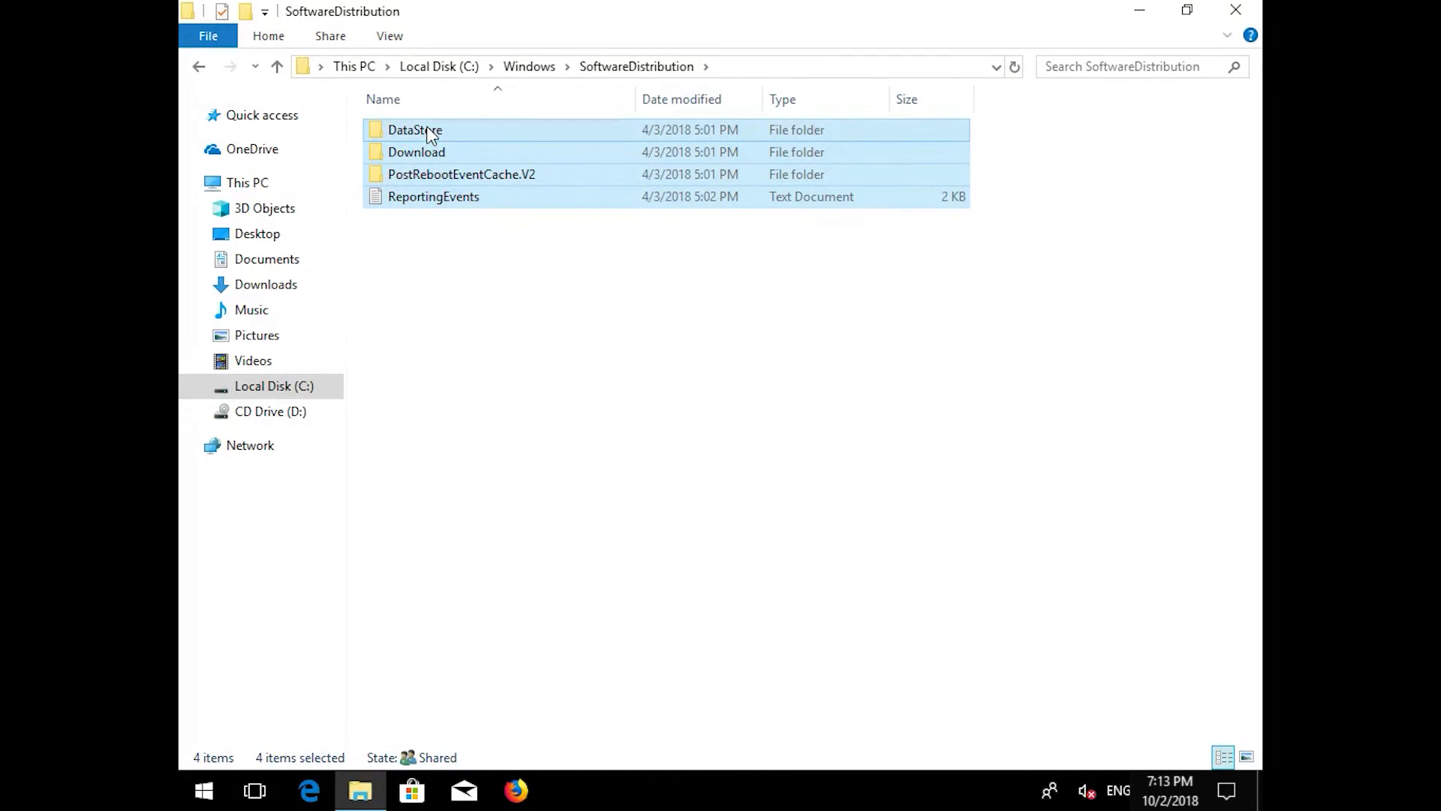
{"action": "key", "text": "Delete"}
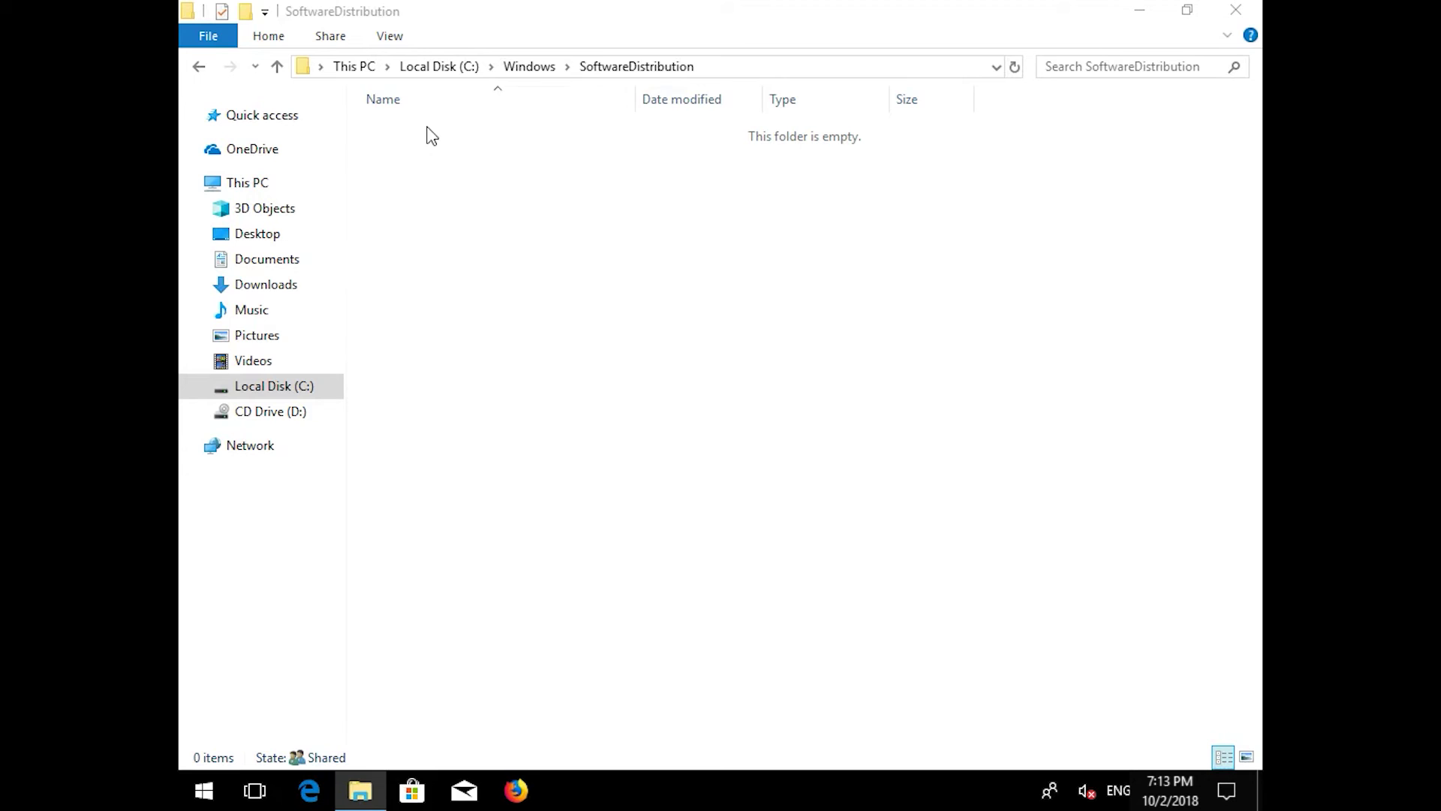
Step: Close File Explorer and bring up the Start menu's Restart option
{"action": "left_click", "coordinate": [1235, 9]}
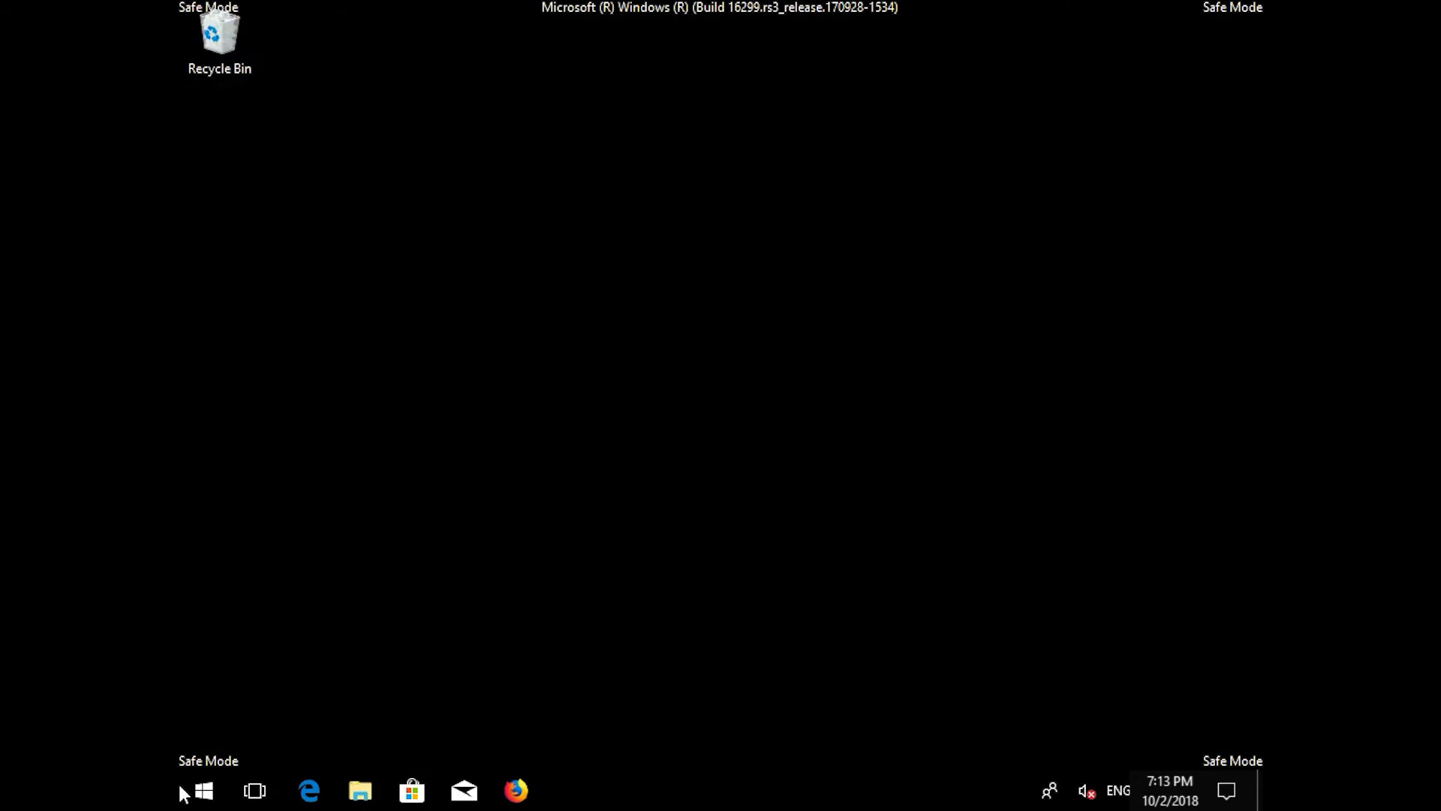
{"action": "left_click", "coordinate": [189, 788]}
{"action": "left_click", "coordinate": [196, 753]}
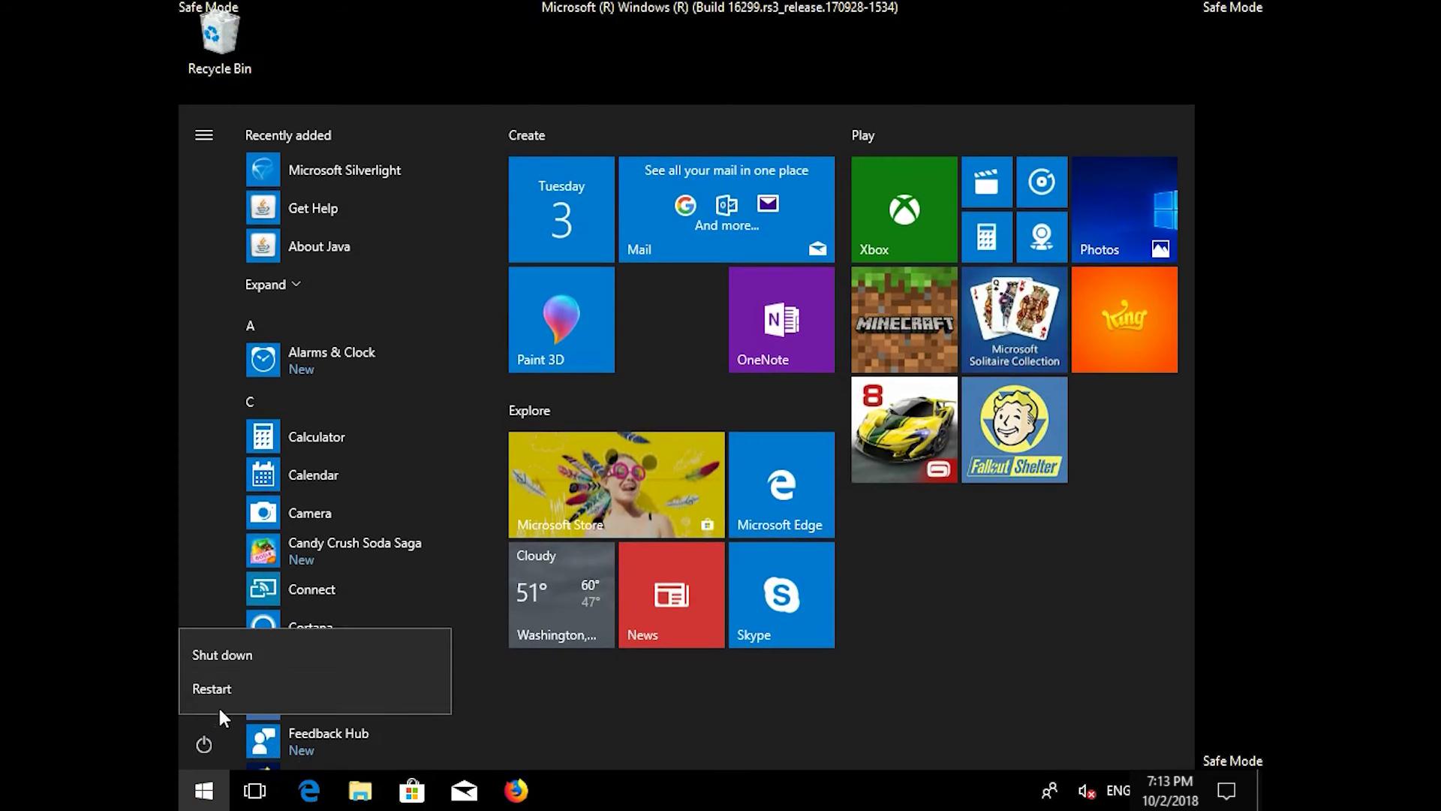